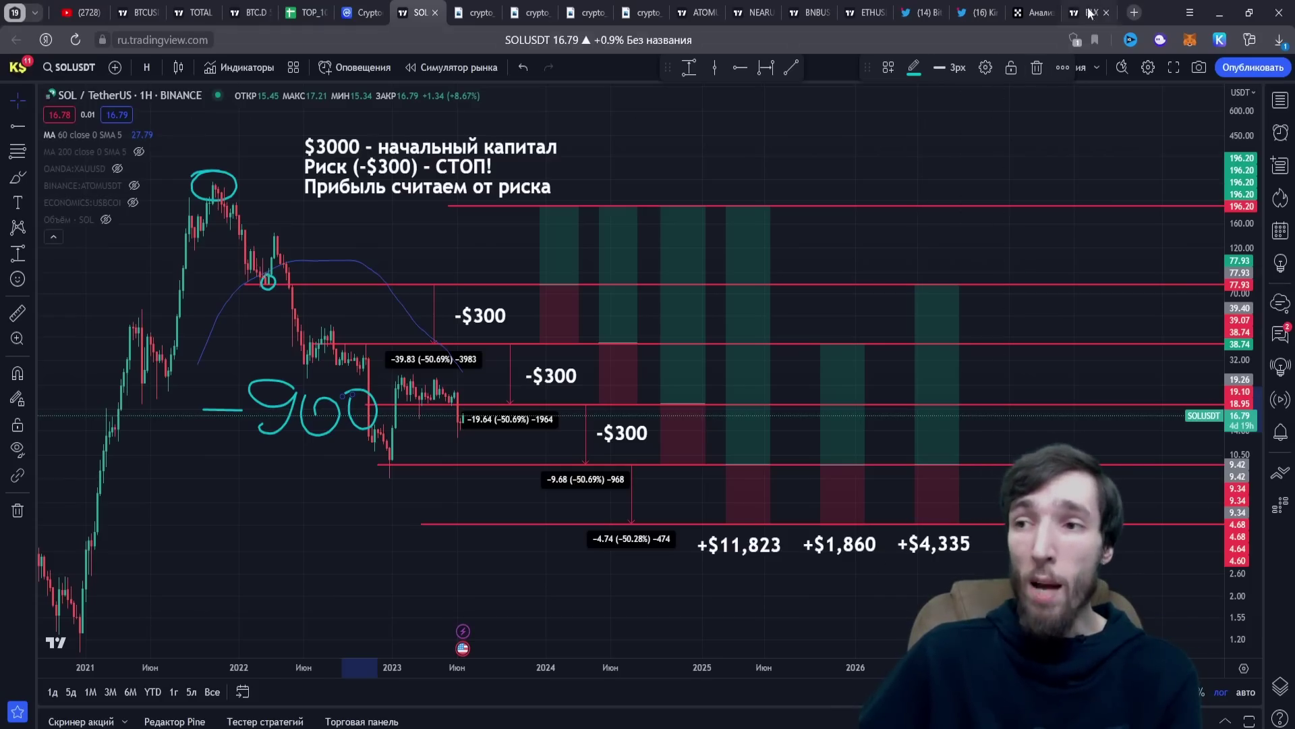
# Step: Review the BLX Bitcoin chart and the images on buying by targets, by month and on a fall
pyautogui.click(1091, 10)
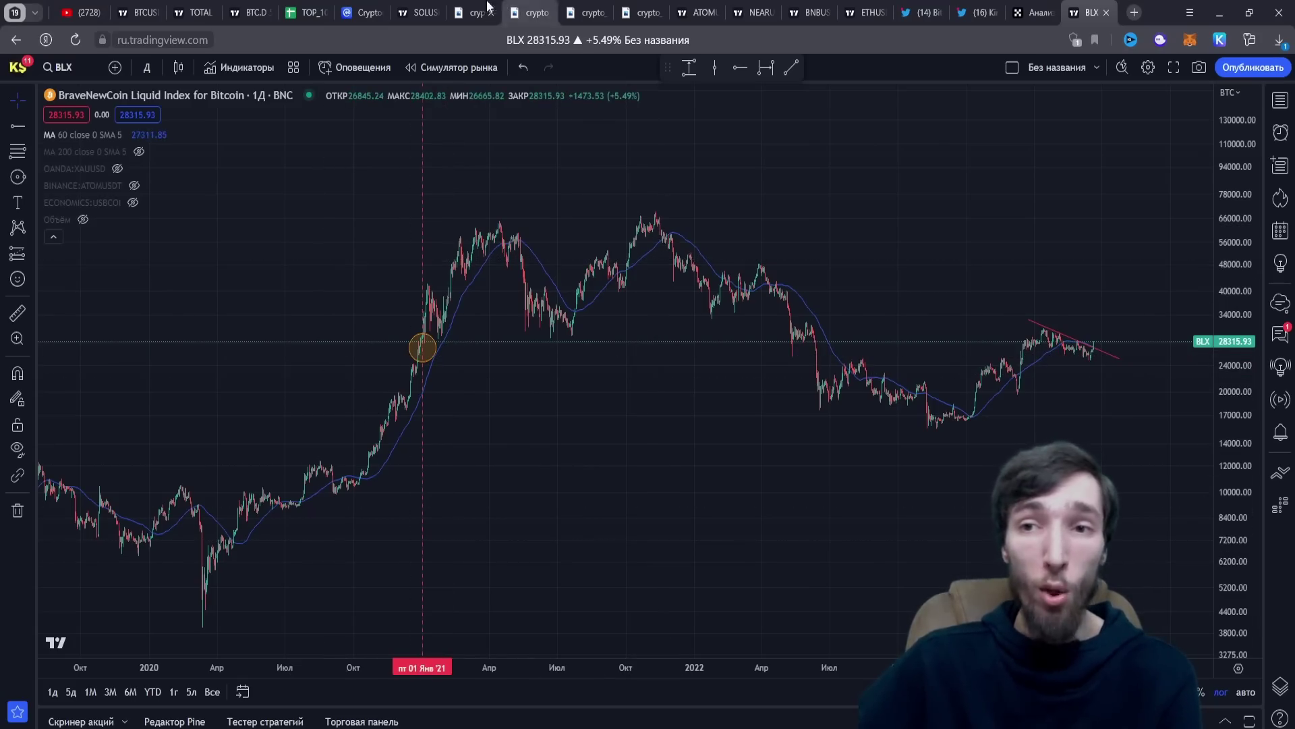
pyautogui.click(527, 11)
pyautogui.click(525, 8)
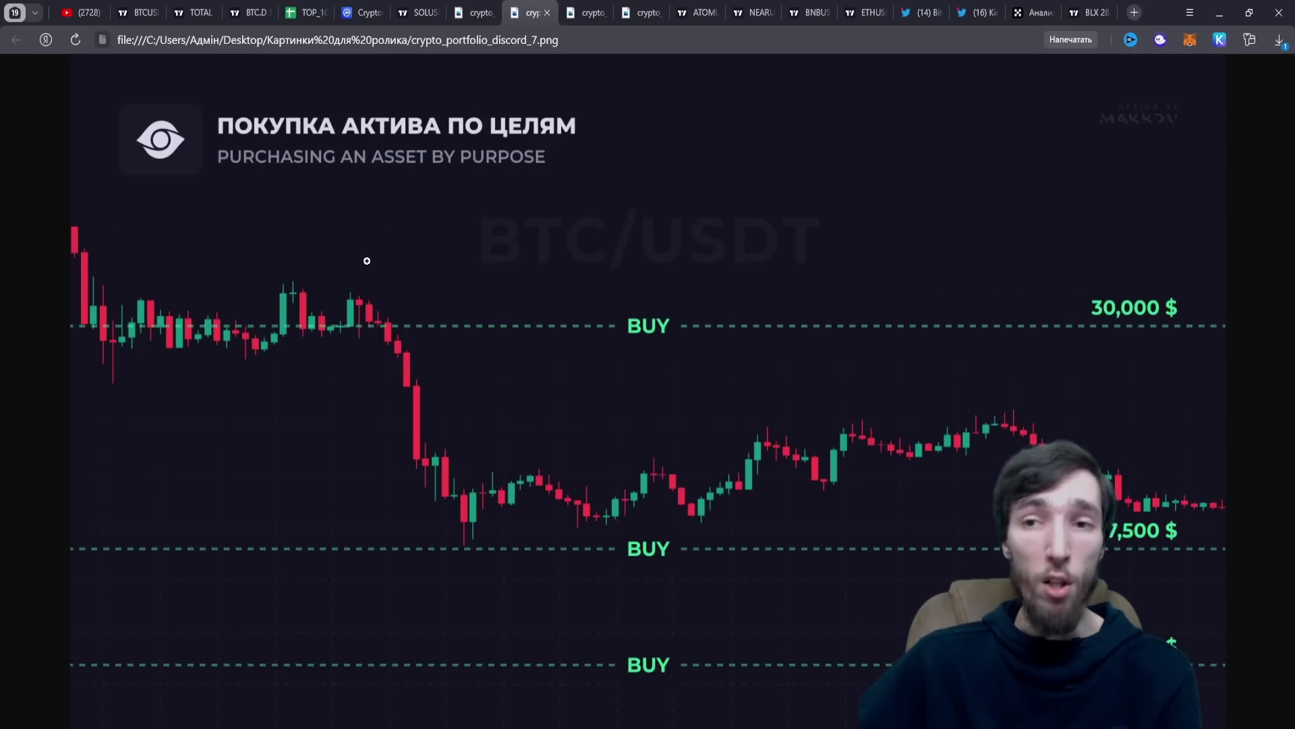
pyautogui.click(582, 9)
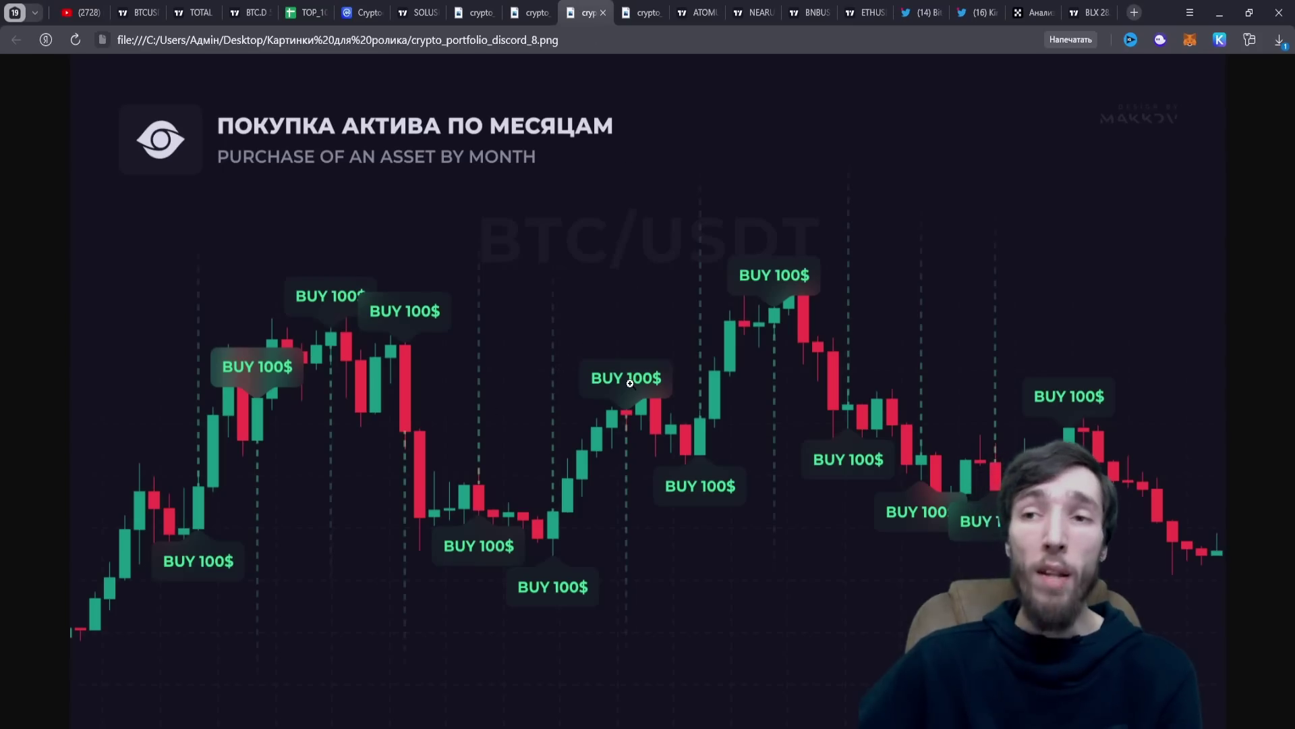
pyautogui.click(646, 10)
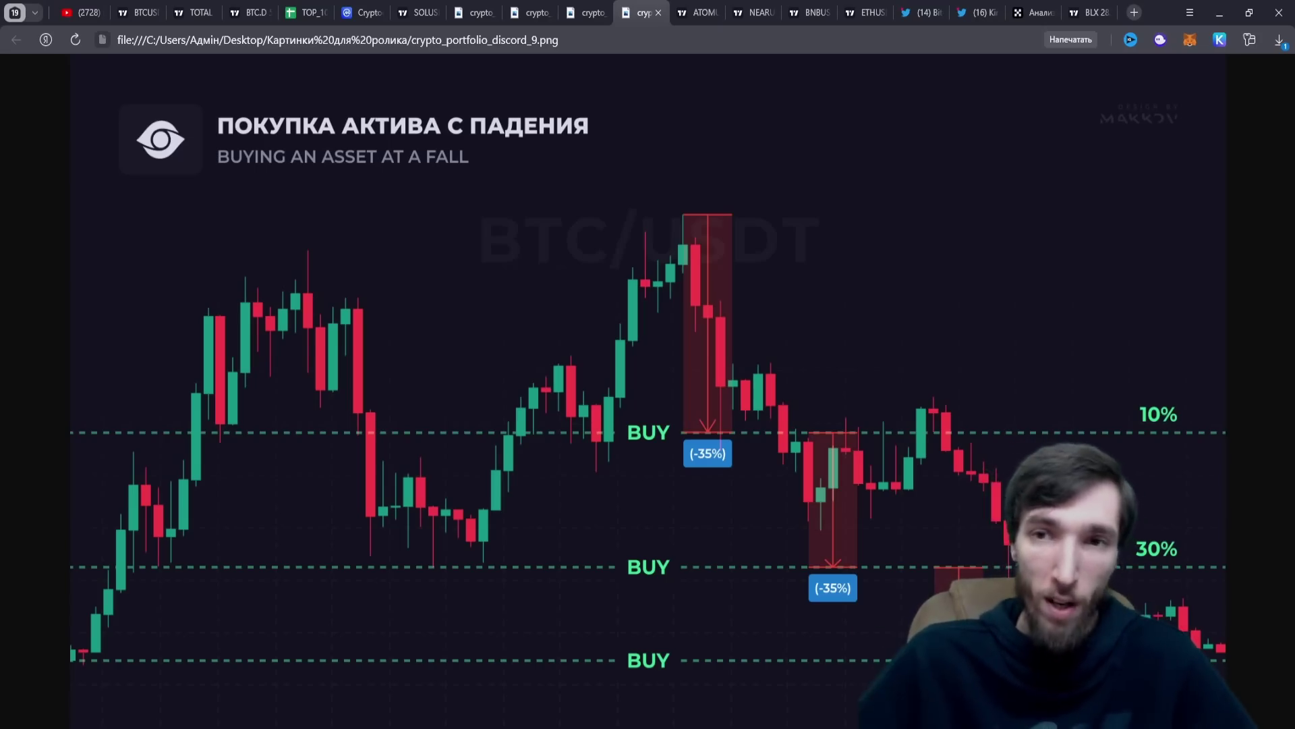
# Step: Examine the first strategy in the TOP_10 spreadsheet's BTC sheet, from its starting capital and profit to the last daily purchase row
pyautogui.click(307, 12)
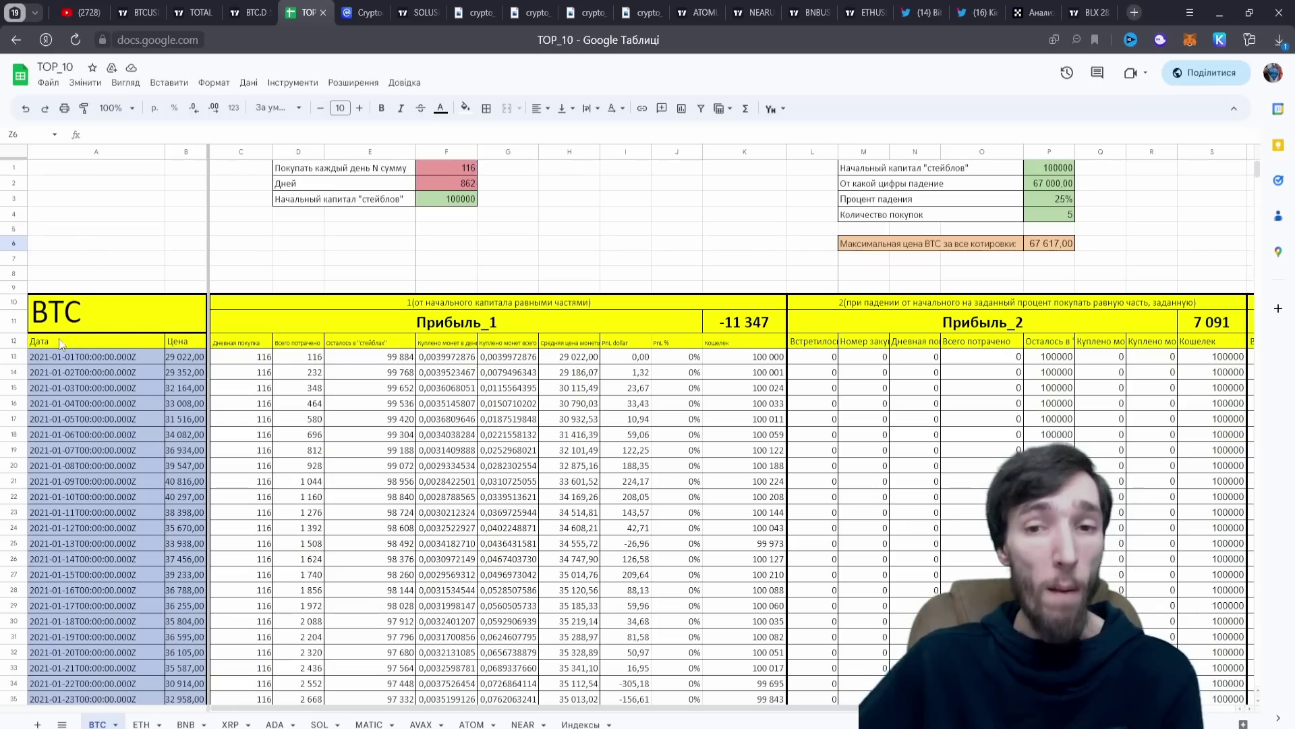
pyautogui.scroll(-5, 112, 325)
pyautogui.scroll(5, 497, 213)
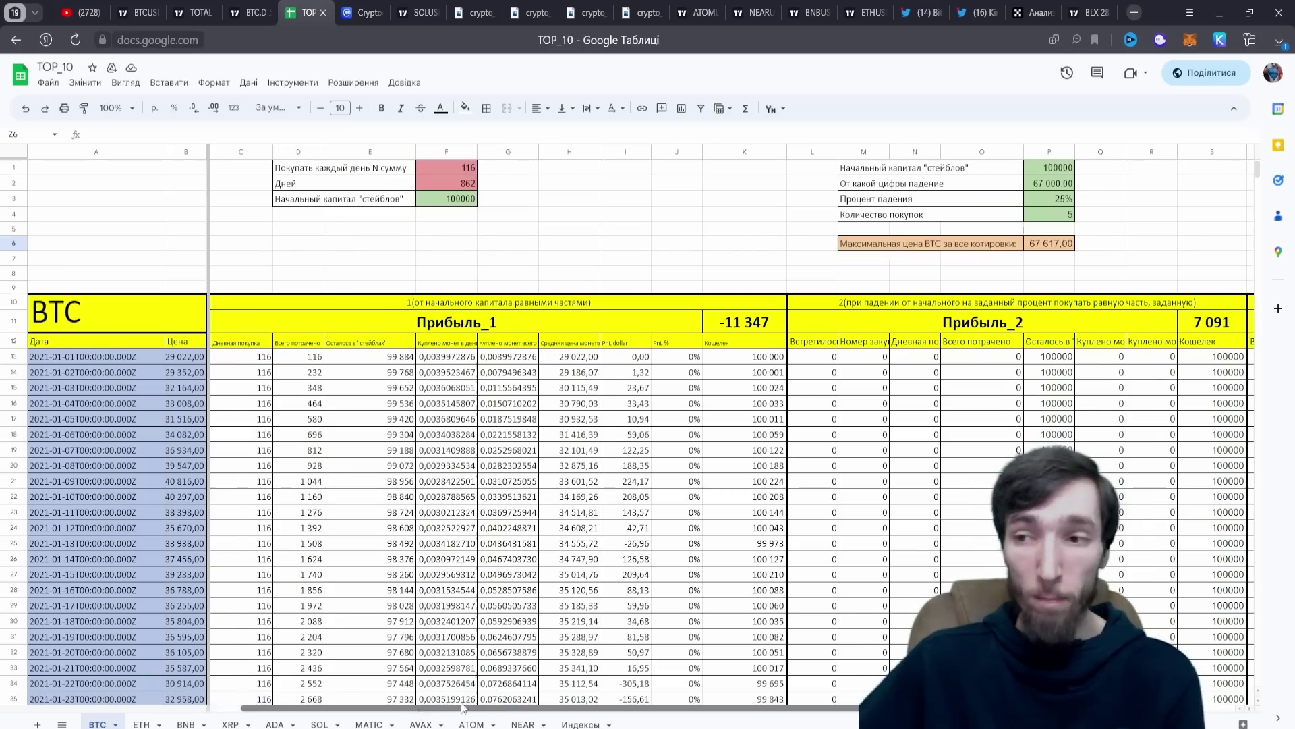
pyautogui.click(570, 213)
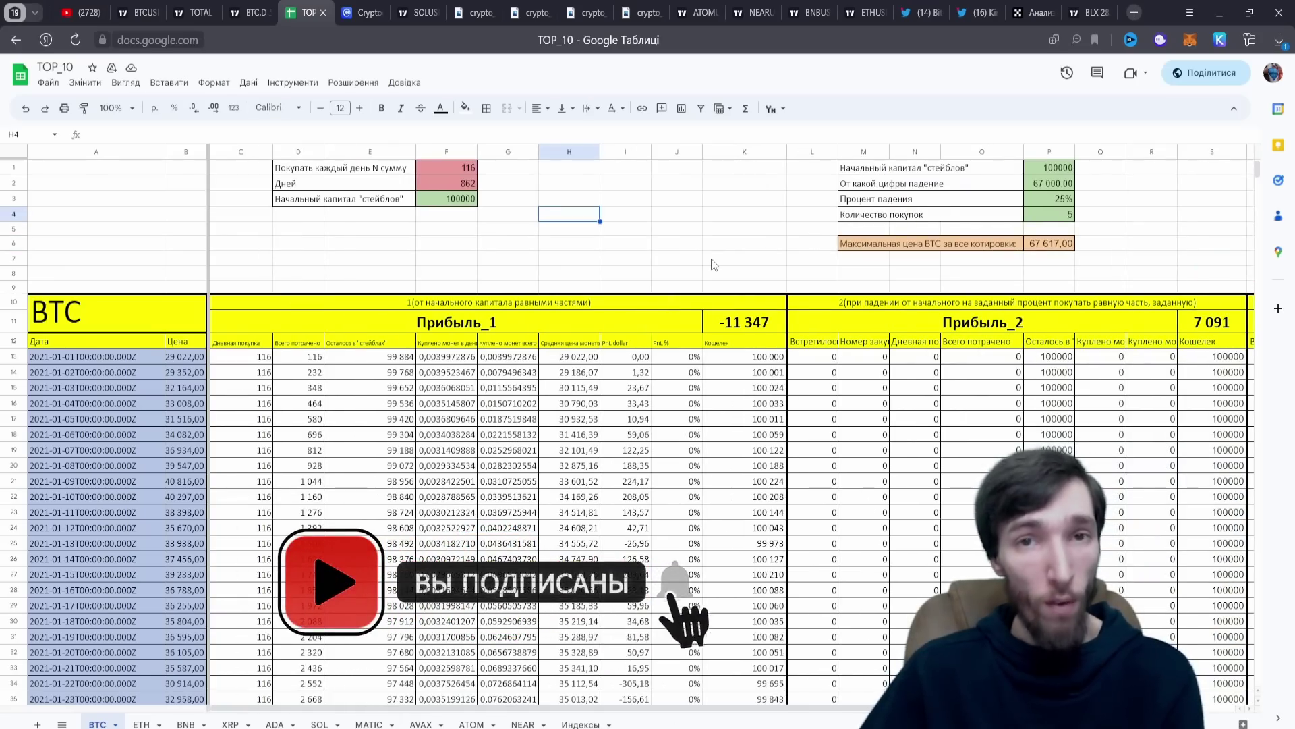
pyautogui.click(468, 201)
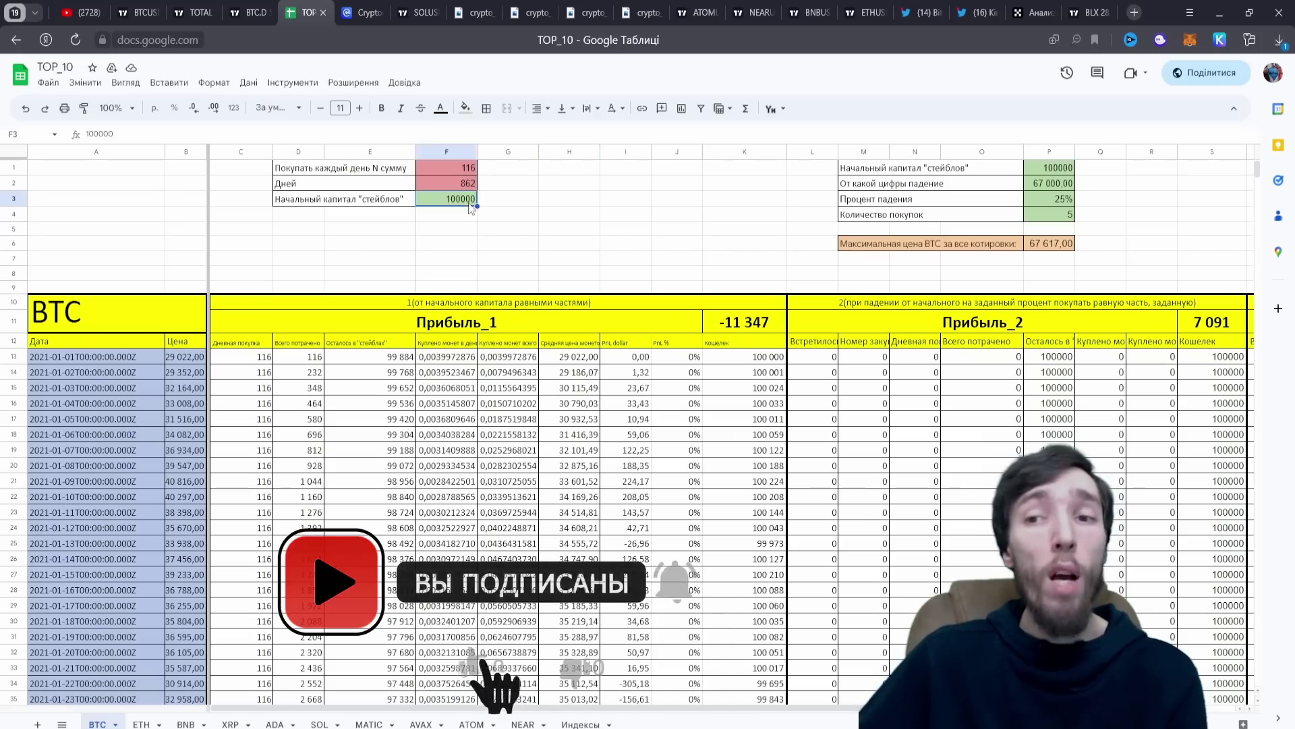
pyautogui.doubleClick(469, 201)
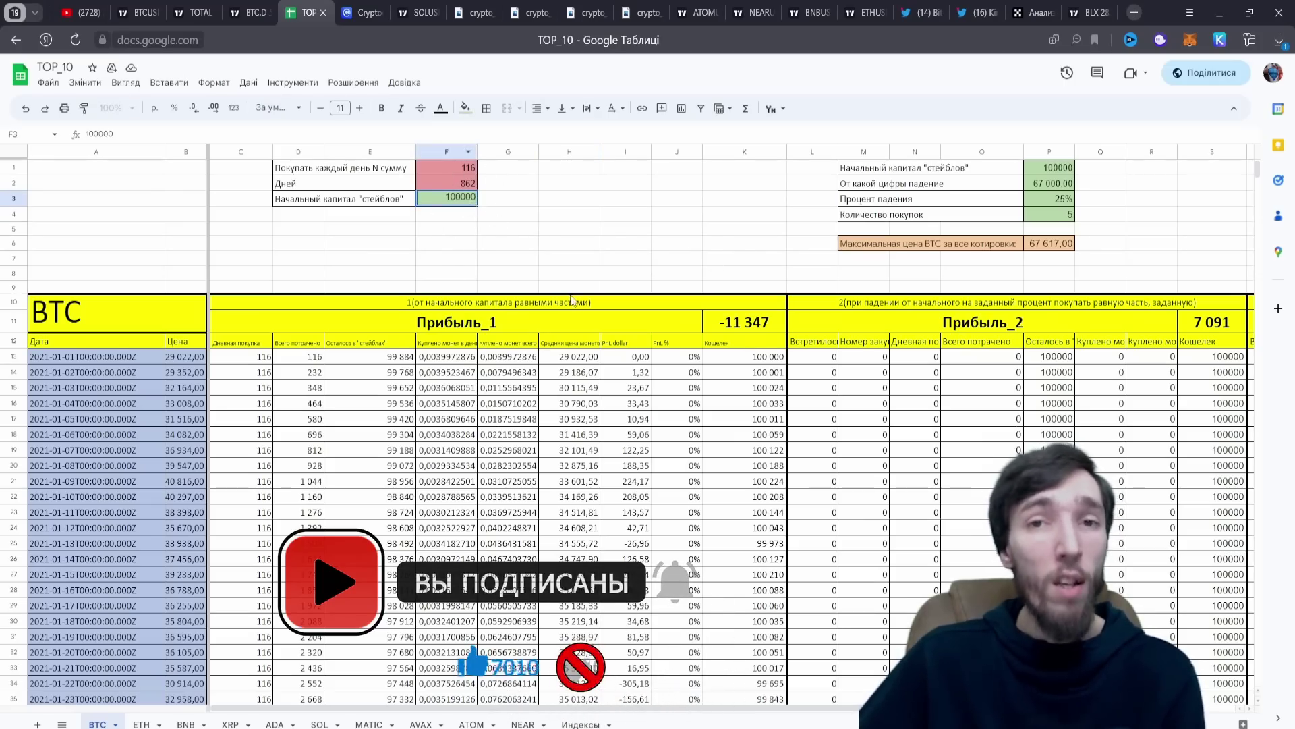
pyautogui.click(492, 249)
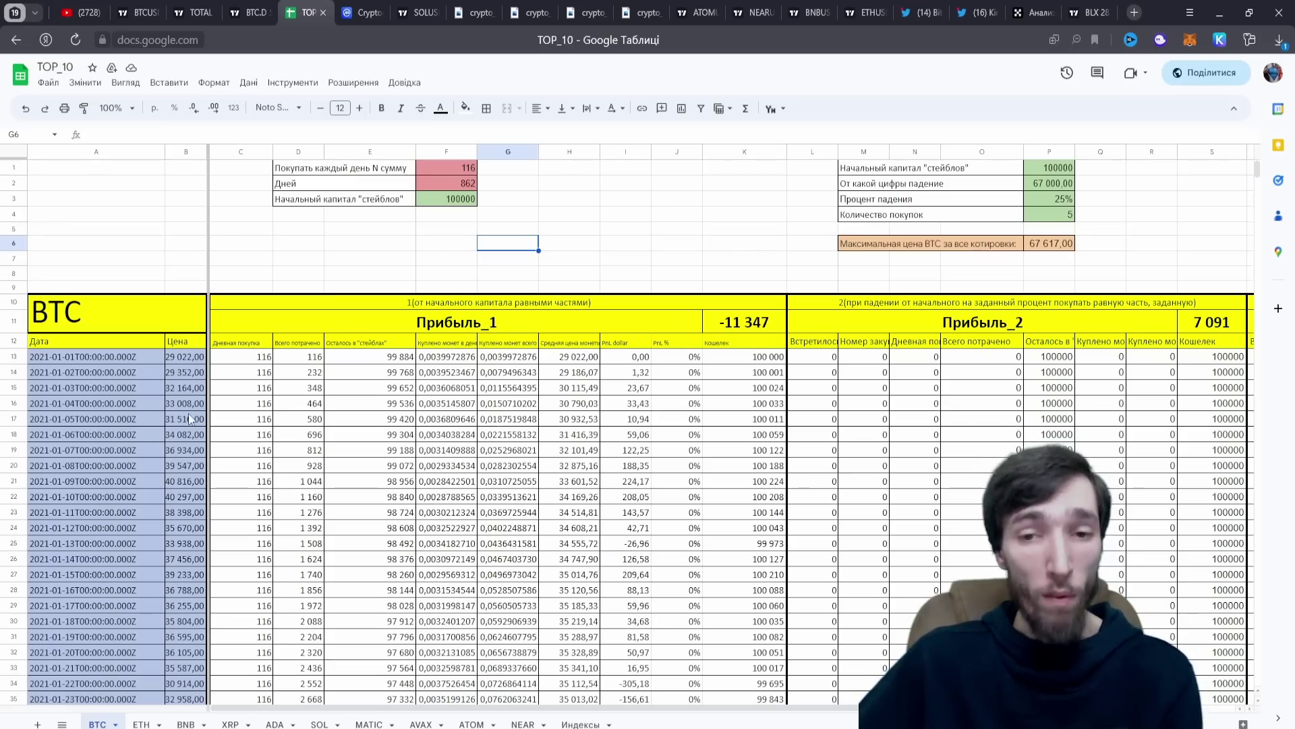
pyautogui.scroll(-3, 183, 398)
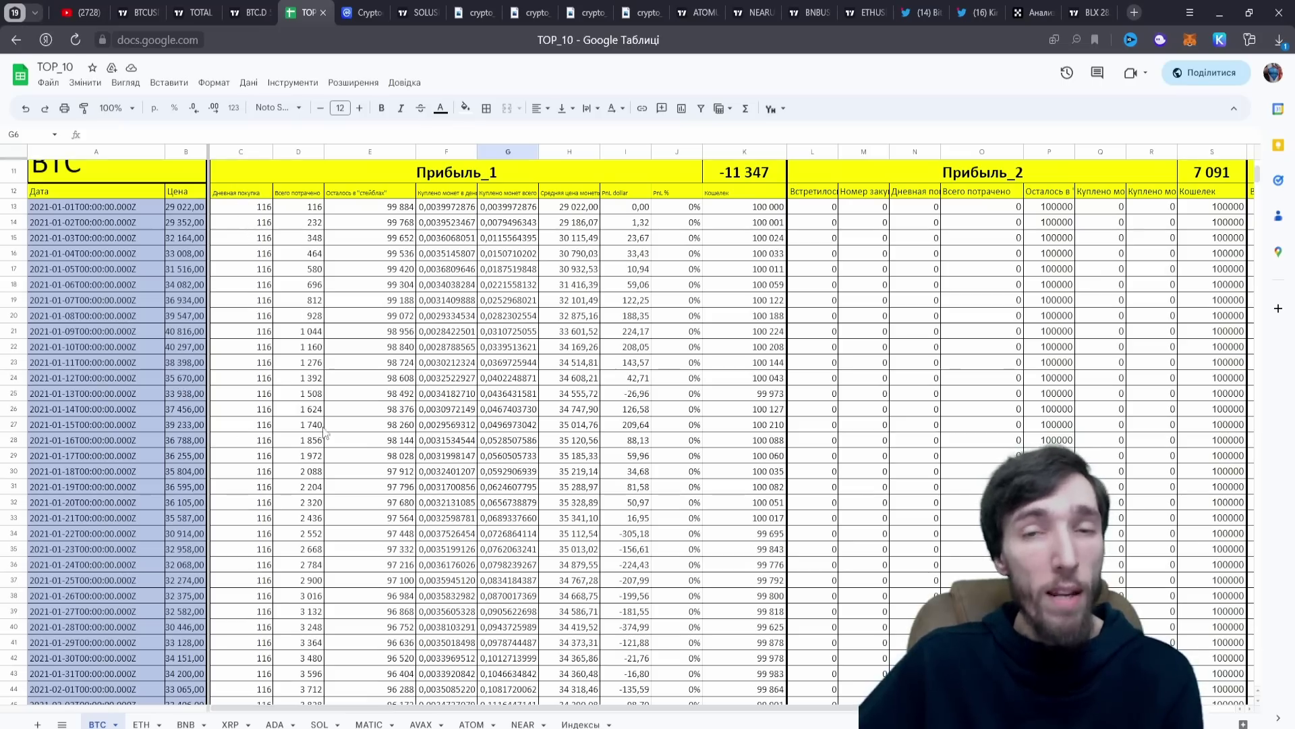
pyautogui.scroll(3, 343, 522)
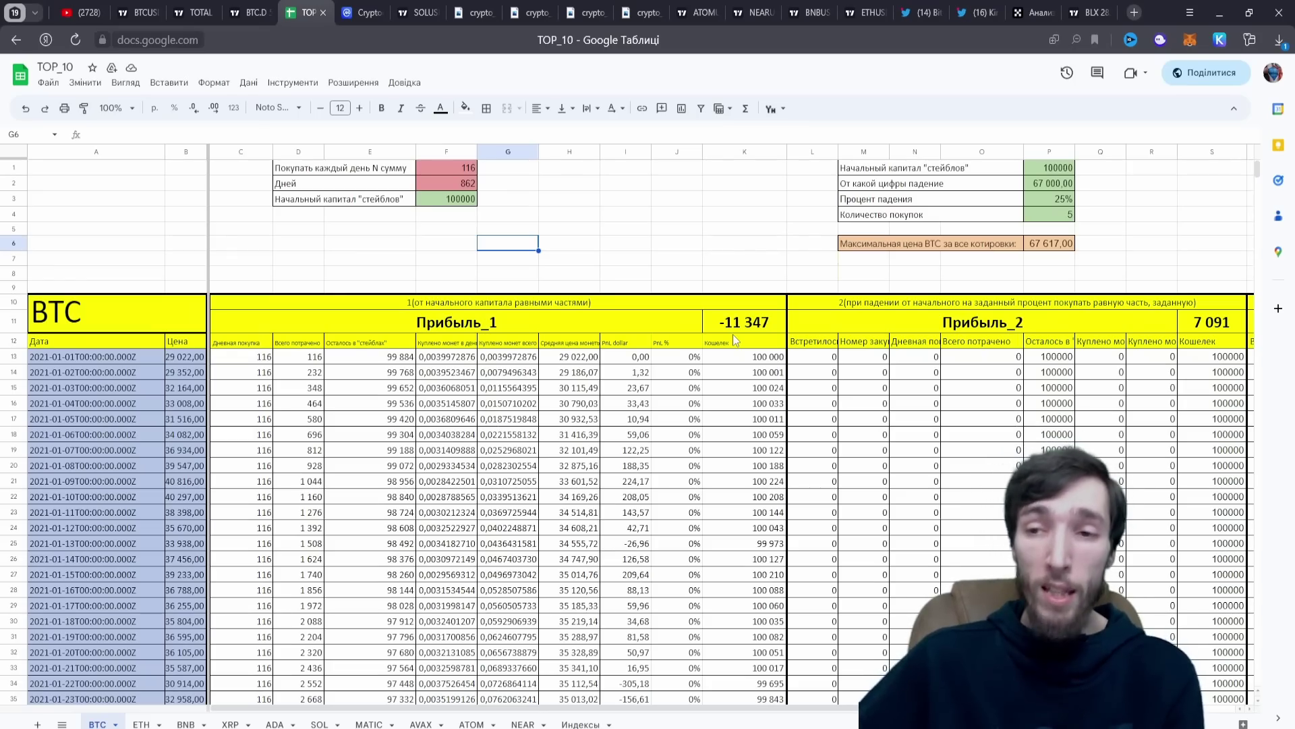
pyautogui.moveTo(1257, 170); pyautogui.dragTo(1253, 636)
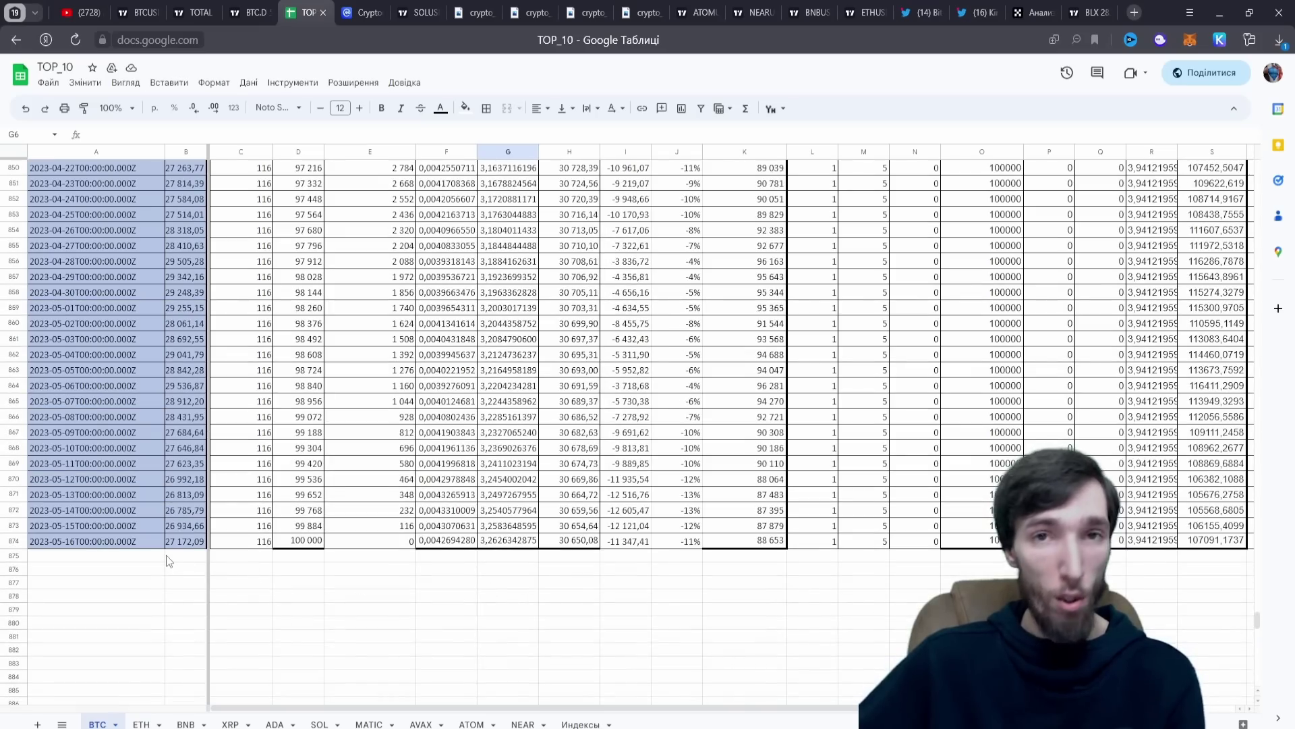
pyautogui.scroll(1, 166, 555)
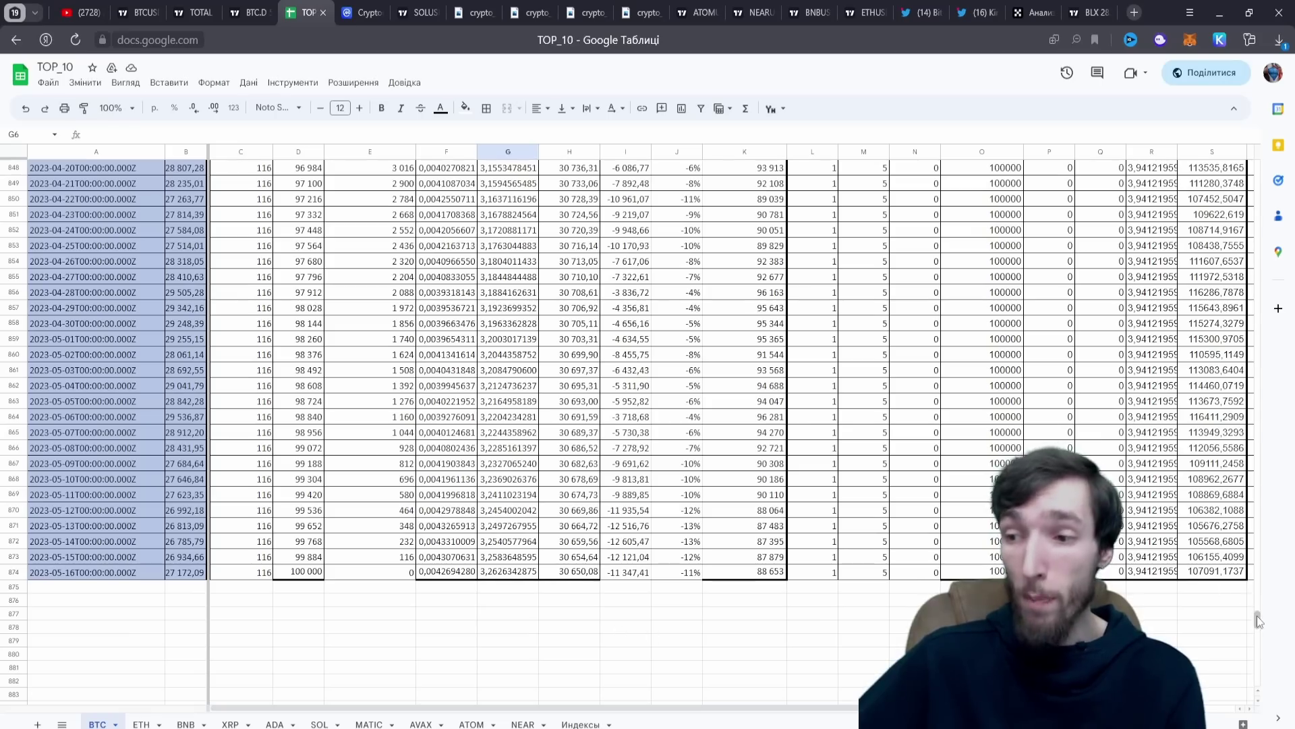
pyautogui.moveTo(1256, 619); pyautogui.dragTo(1226, 161)
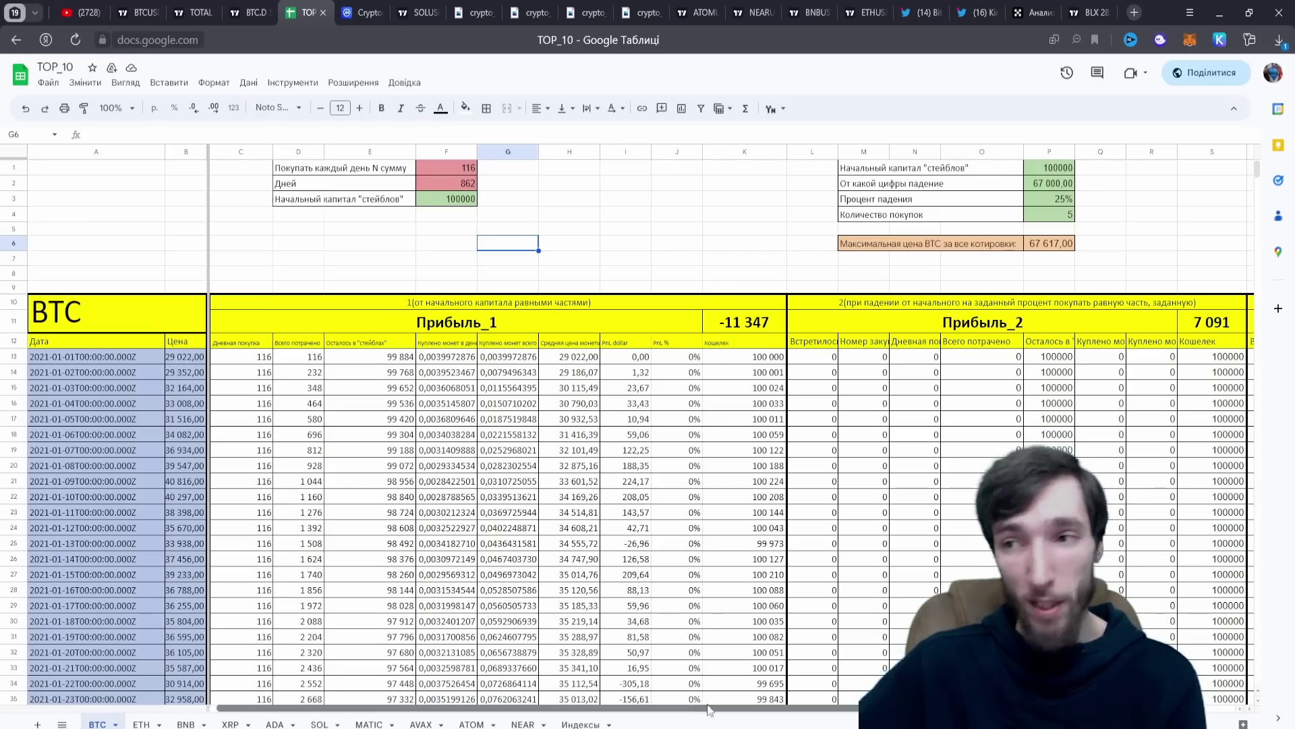
# Step: Set the fall percentage (Процент падения) of the second strategy, Прибыль_2, on the BTC sheet to 30%
pyautogui.moveTo(701, 707); pyautogui.dragTo(911, 707)
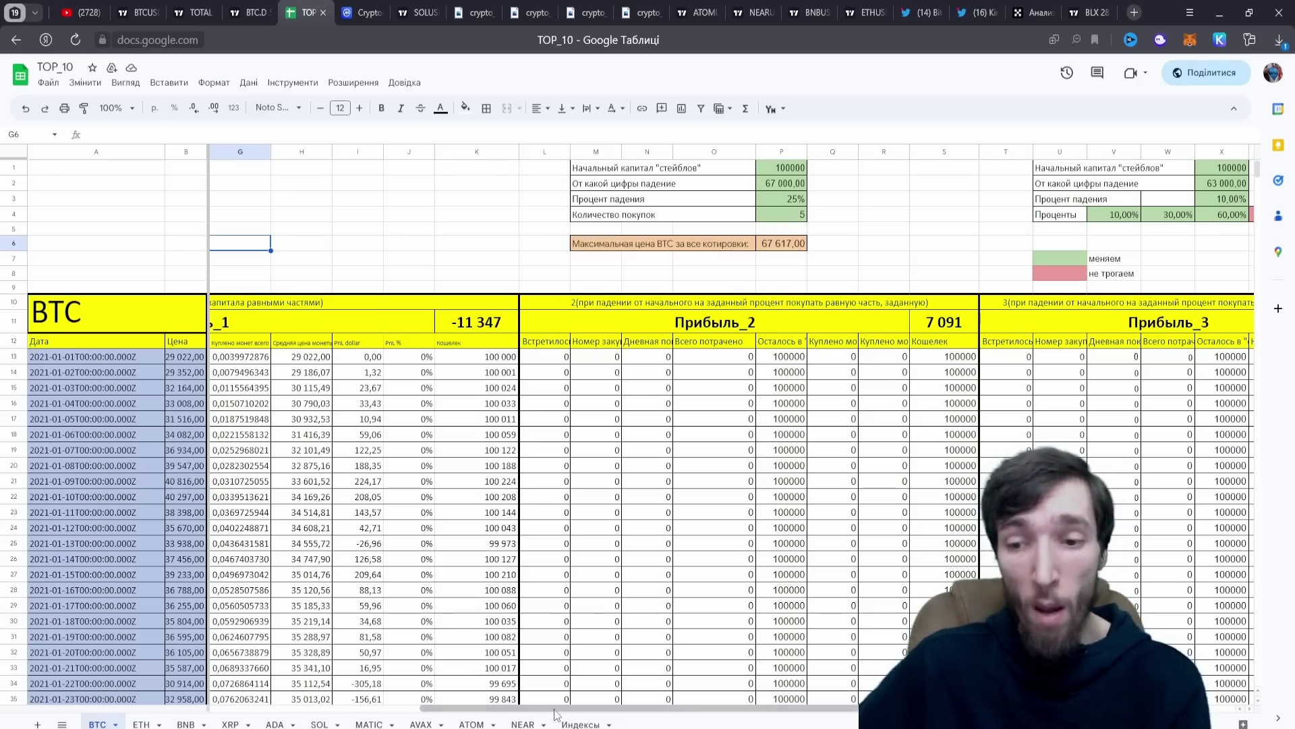
pyautogui.moveTo(545, 708); pyautogui.dragTo(596, 690)
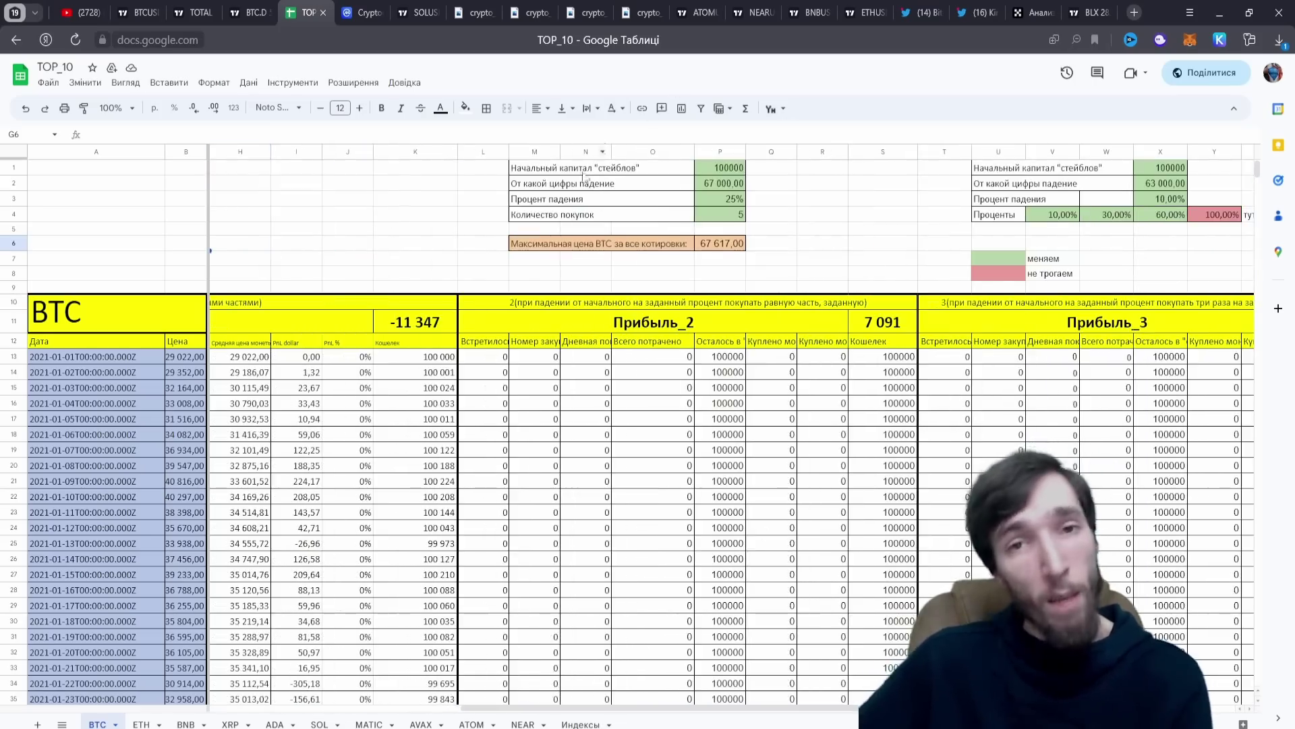
pyautogui.click(727, 199)
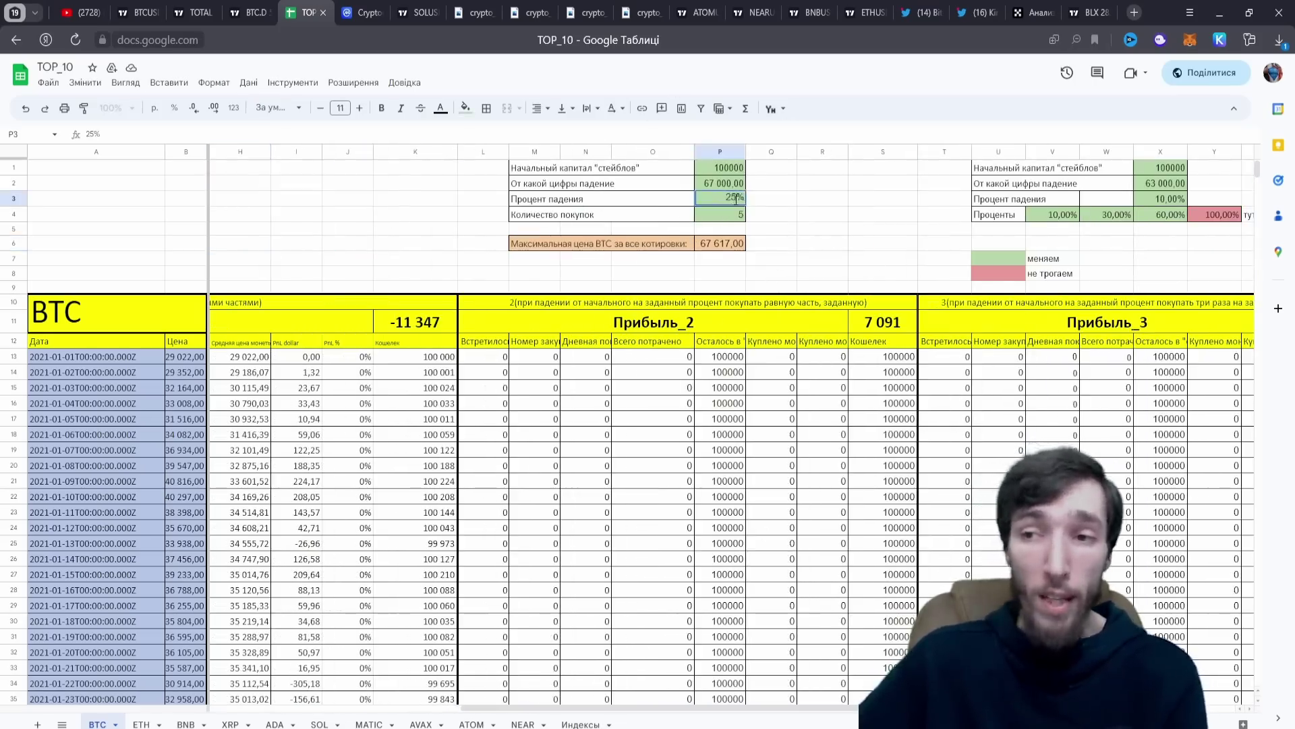
pyautogui.doubleClick(737, 197)
pyautogui.press('BackSpace')
pyautogui.press('BackSpace')
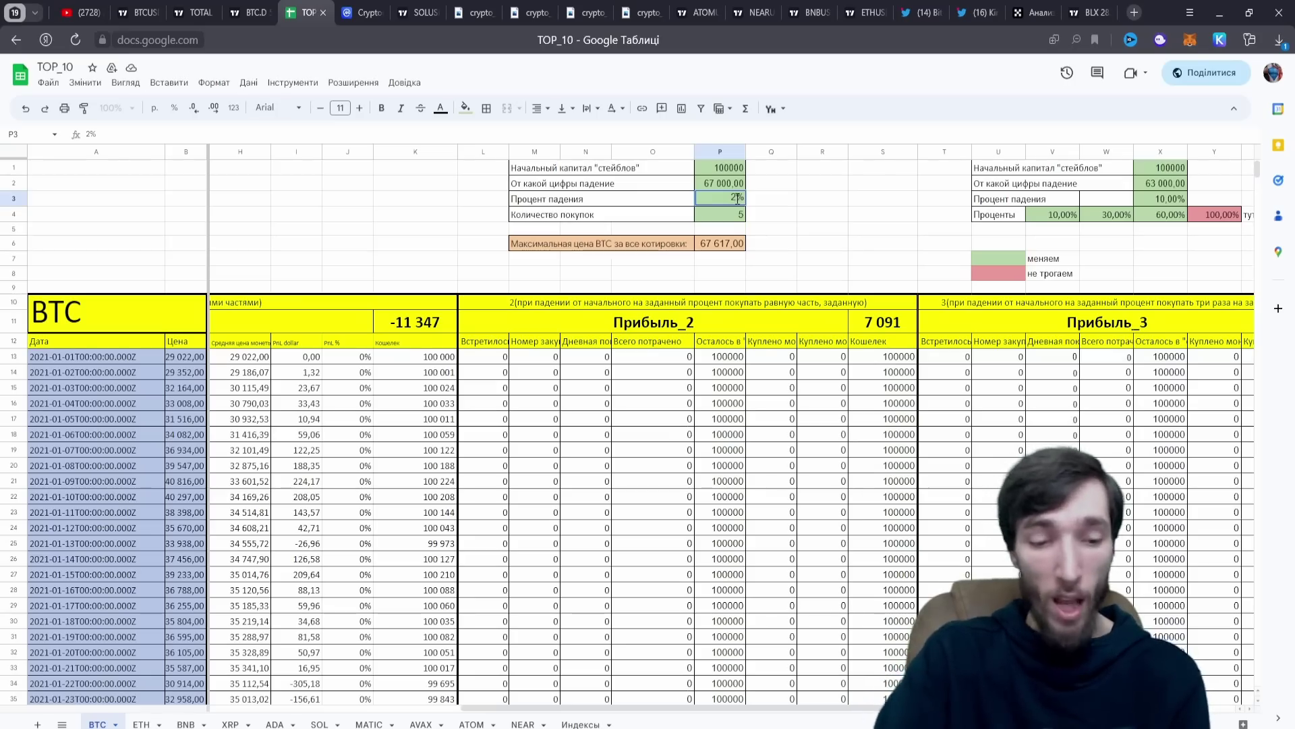
pyautogui.write('30')
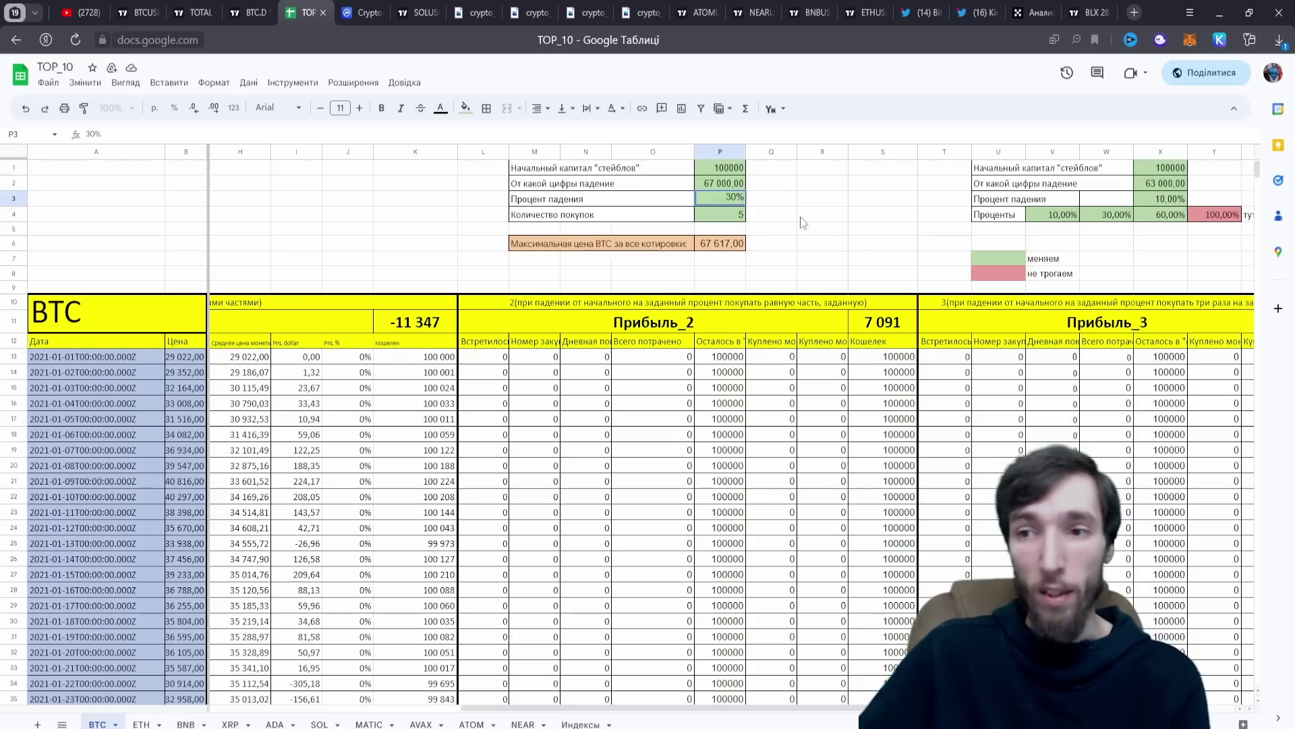
pyautogui.click(860, 227)
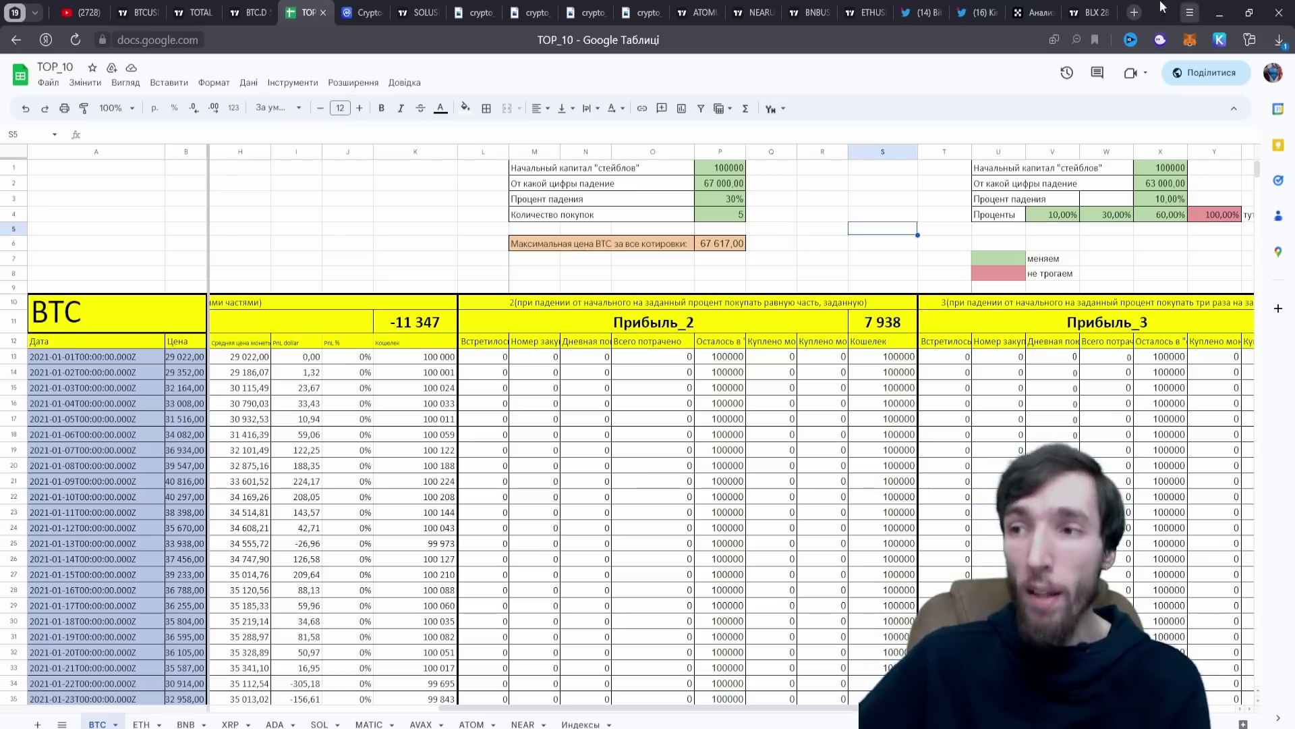
# Step: On the BLX chart, brush a circle at the current price, three buy levels below it and a rising path to about 53,000
pyautogui.click(1087, 13)
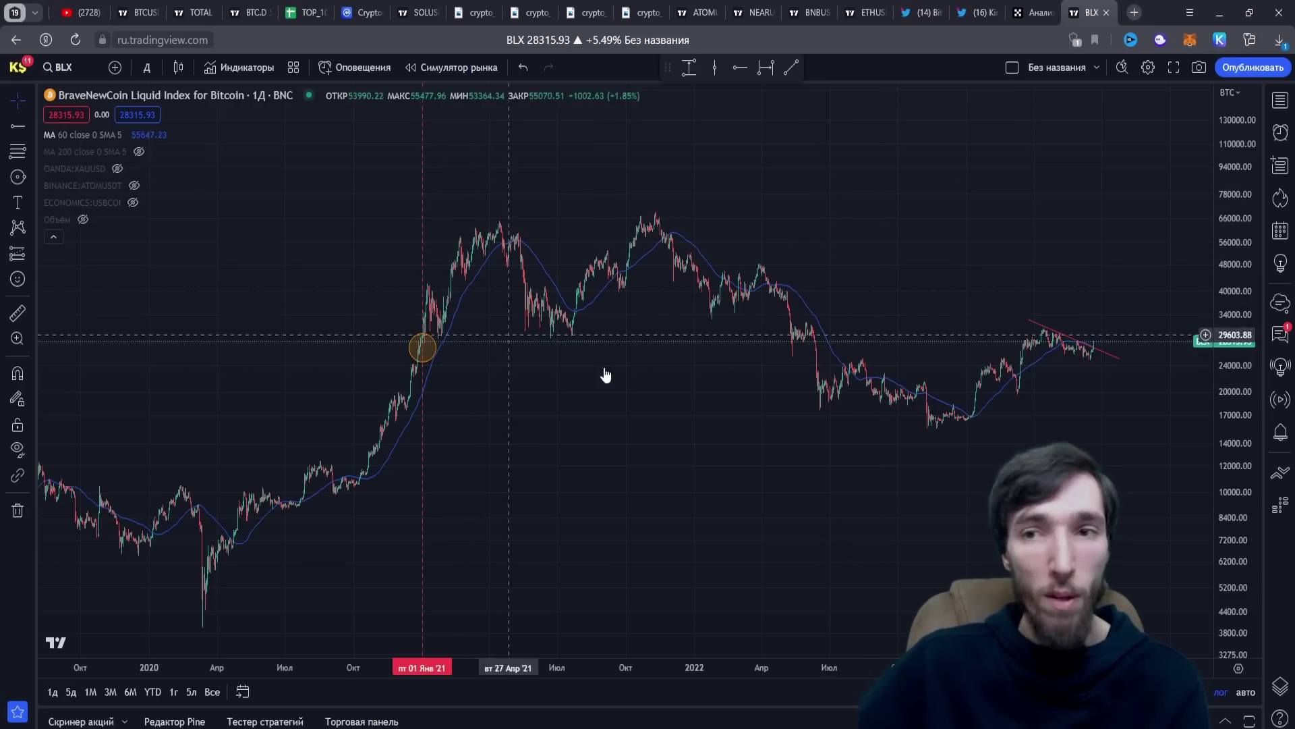
pyautogui.scroll(5, 532, 470)
pyautogui.moveTo(1180, 424); pyautogui.dragTo(1200, 169)
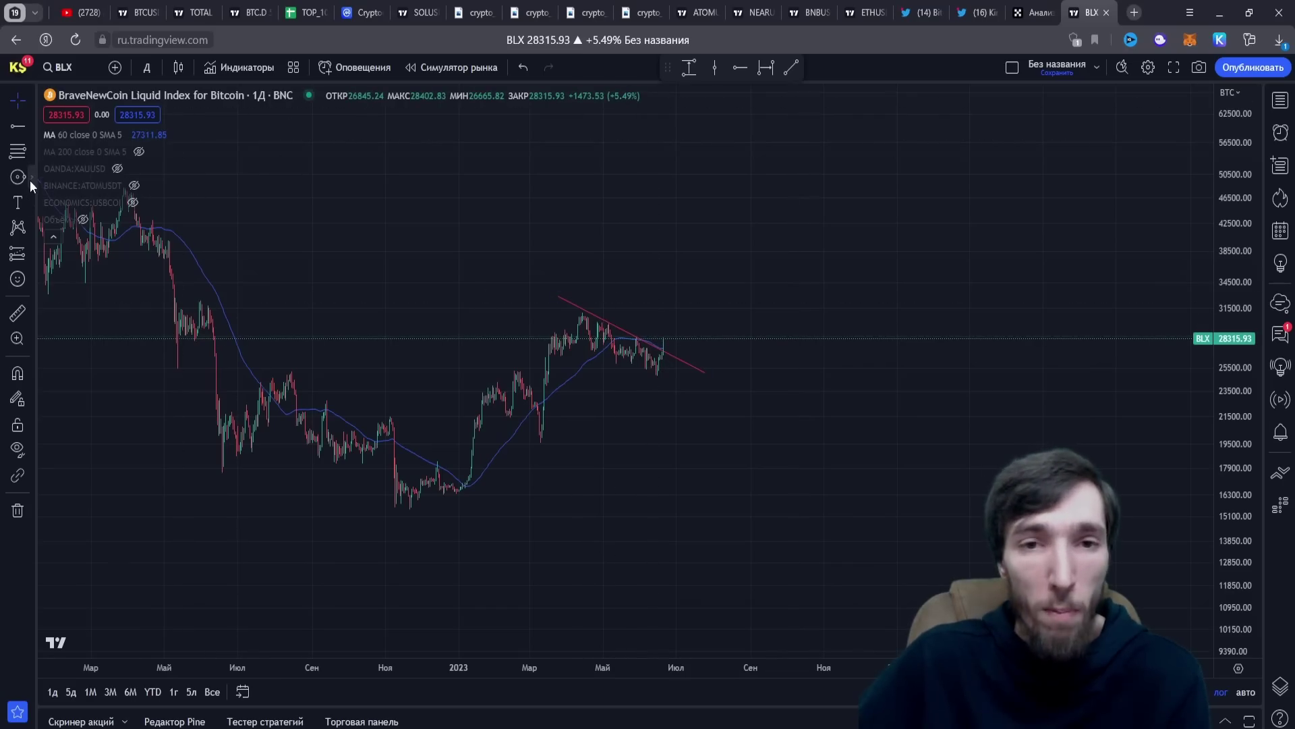
pyautogui.click(30, 181)
pyautogui.click(85, 182)
pyautogui.moveTo(670, 329)
pyautogui.mouseDown()
pyautogui.moveTo(695, 330)
pyautogui.moveTo(668, 350)
pyautogui.moveTo(693, 400)
pyautogui.moveTo(734, 410)
pyautogui.mouseUp()
pyautogui.moveTo(656, 476); pyautogui.dragTo(723, 482)
pyautogui.moveTo(631, 555); pyautogui.dragTo(702, 564)
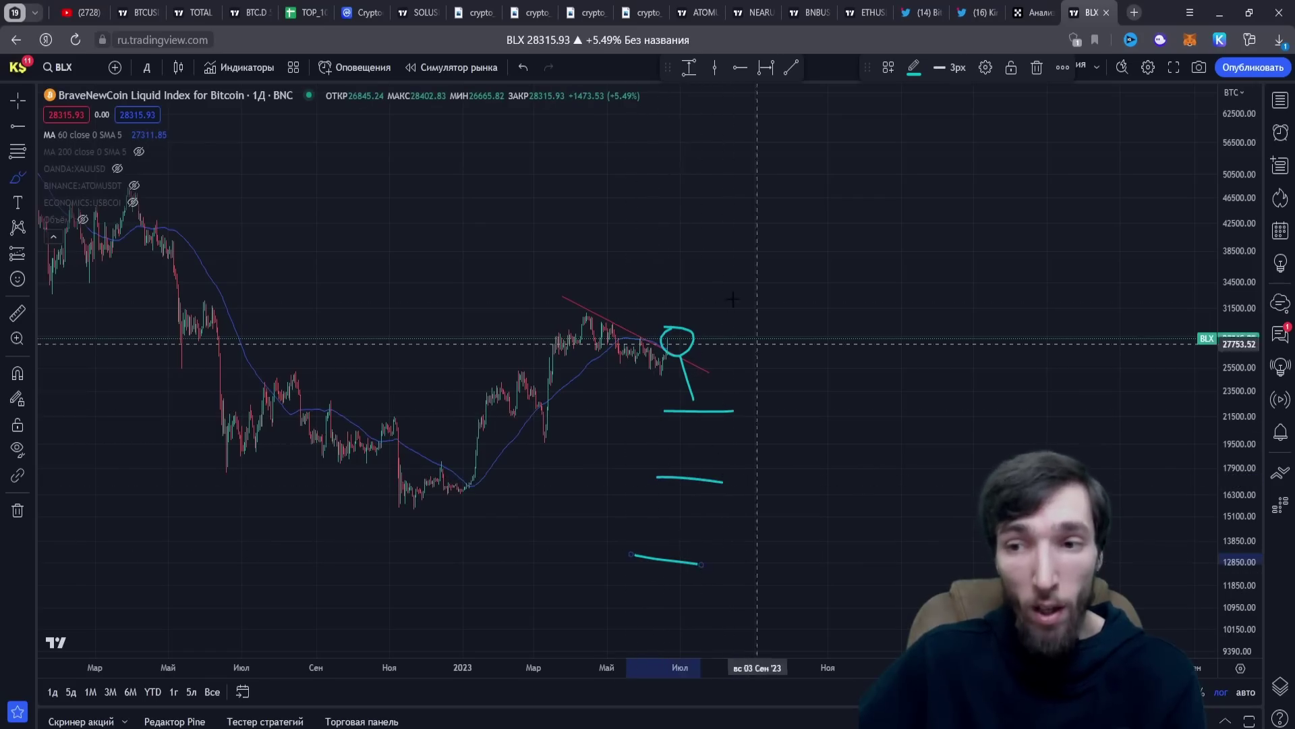
pyautogui.moveTo(688, 325)
pyautogui.mouseDown()
pyautogui.moveTo(724, 139)
pyautogui.moveTo(739, 161)
pyautogui.moveTo(776, 160)
pyautogui.mouseUp()
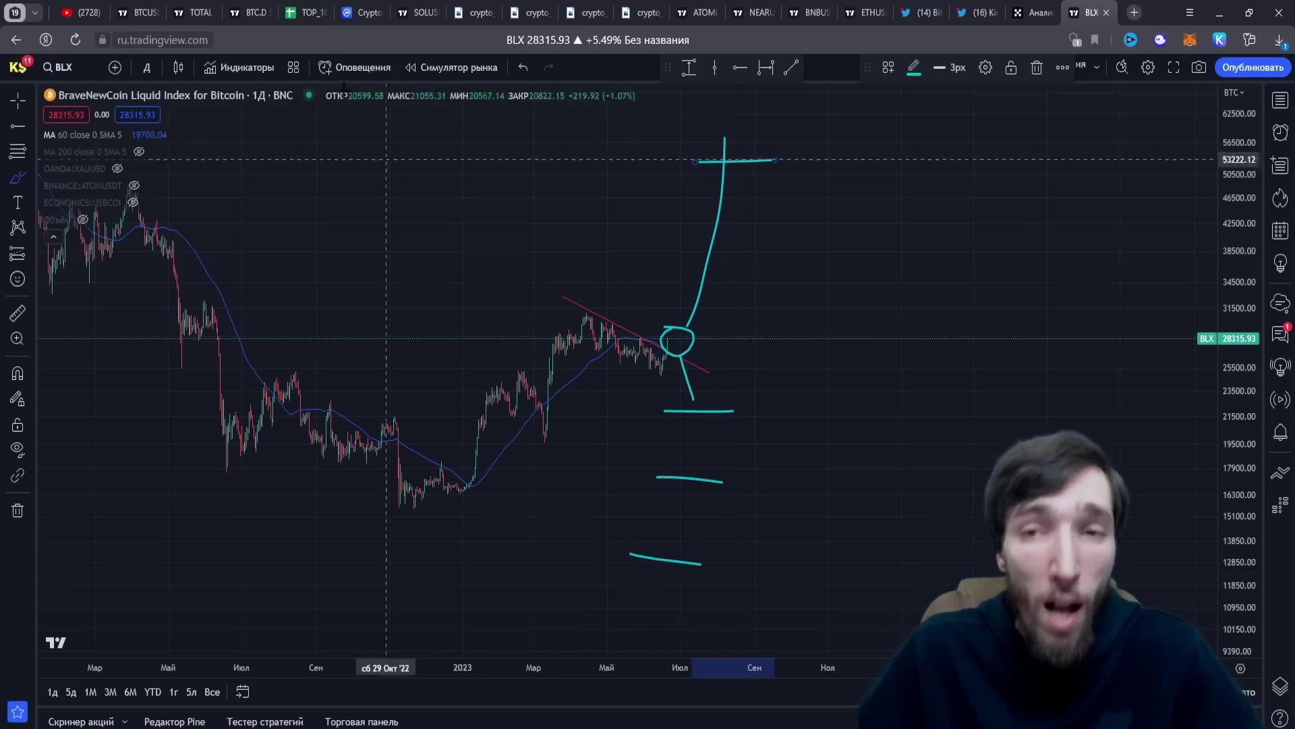
# Step: Return to the TOP_10 spreadsheet and set the fall percentage of the second BTC strategy, Прибыль_2, to 5%
pyautogui.click(307, 12)
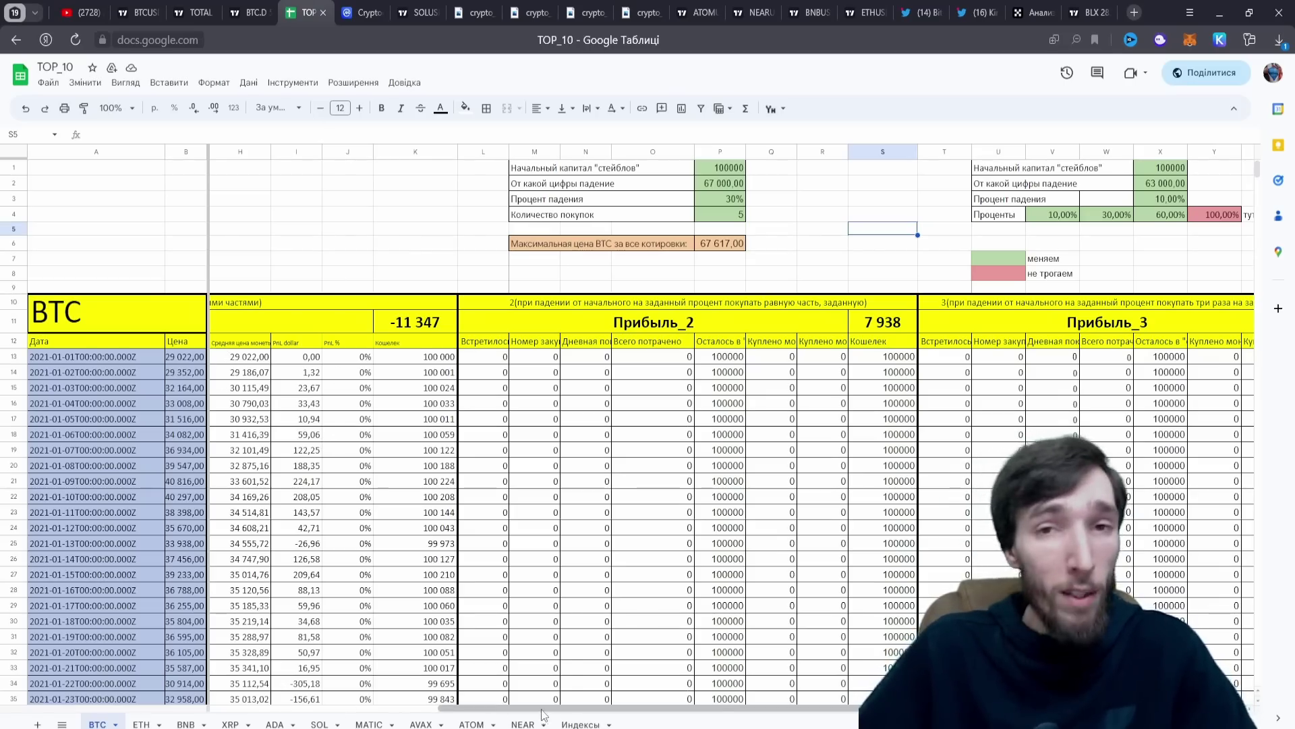
pyautogui.moveTo(588, 709); pyautogui.dragTo(617, 706)
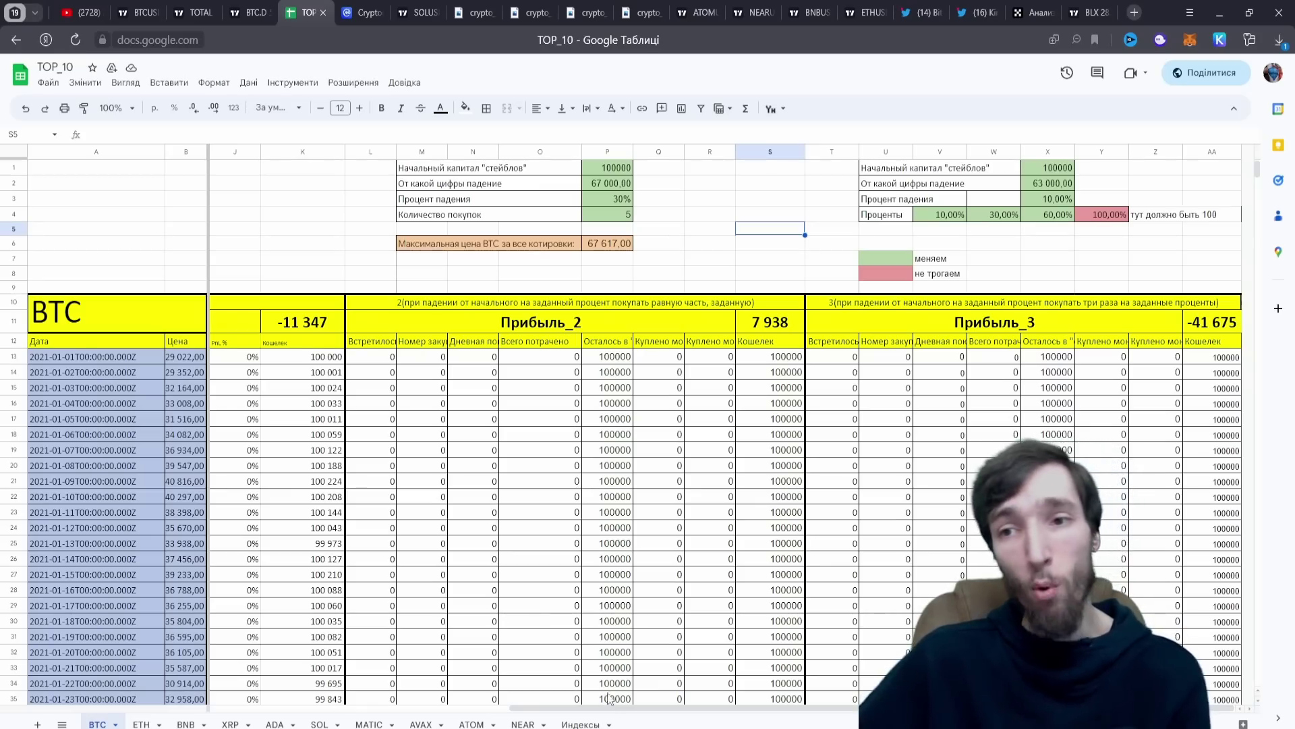
pyautogui.click(627, 200)
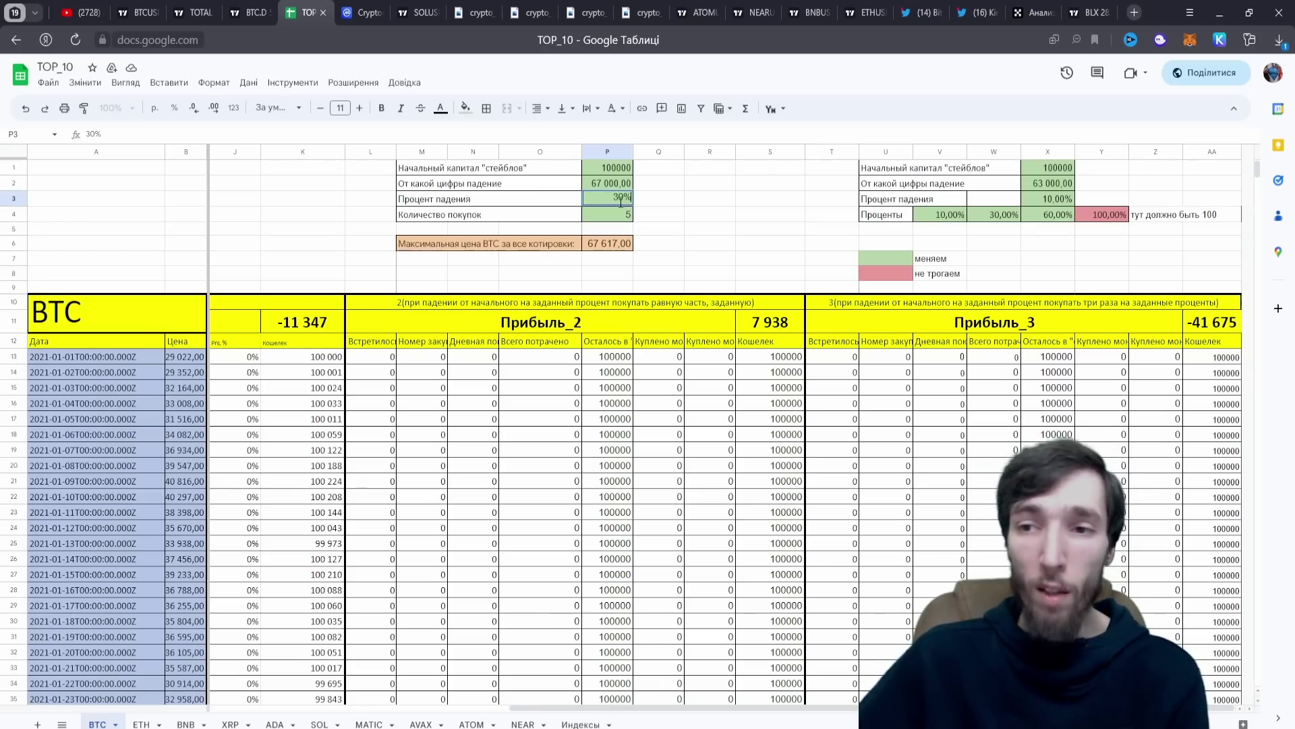
pyautogui.doubleClick(613, 199)
pyautogui.write('5')
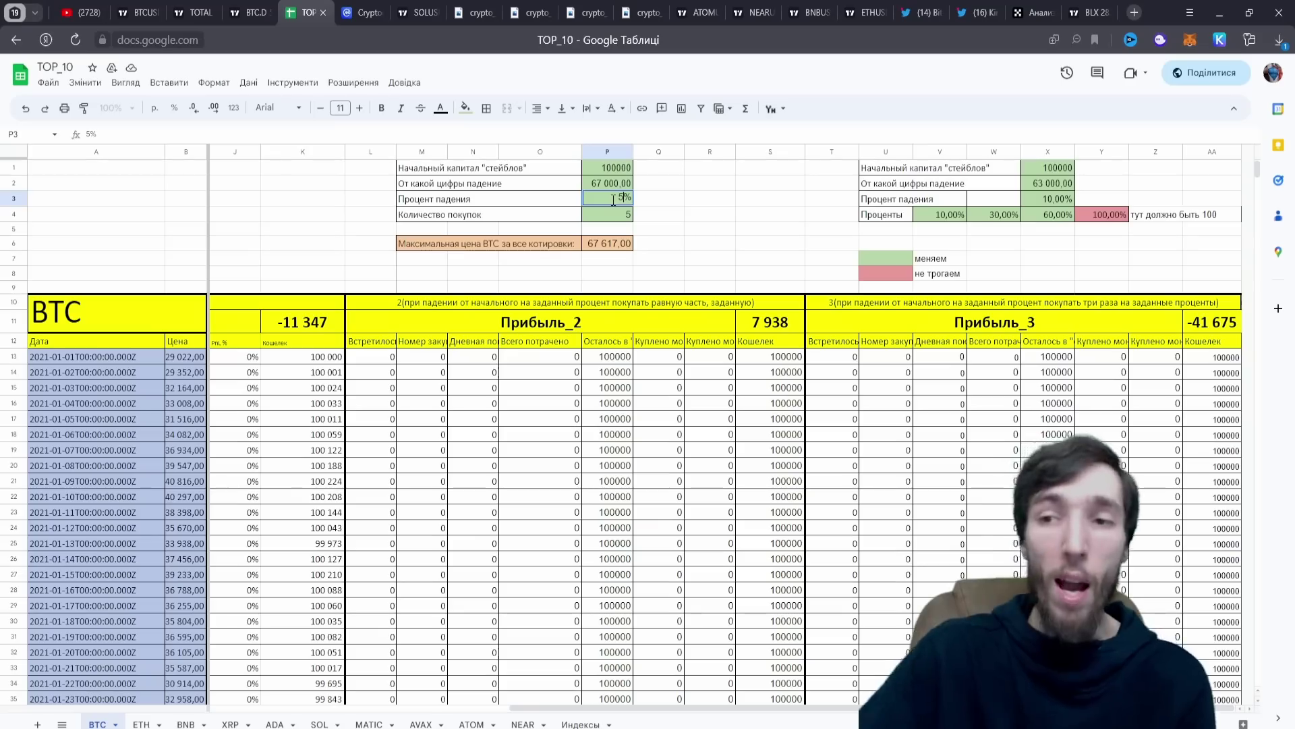
pyautogui.click(682, 228)
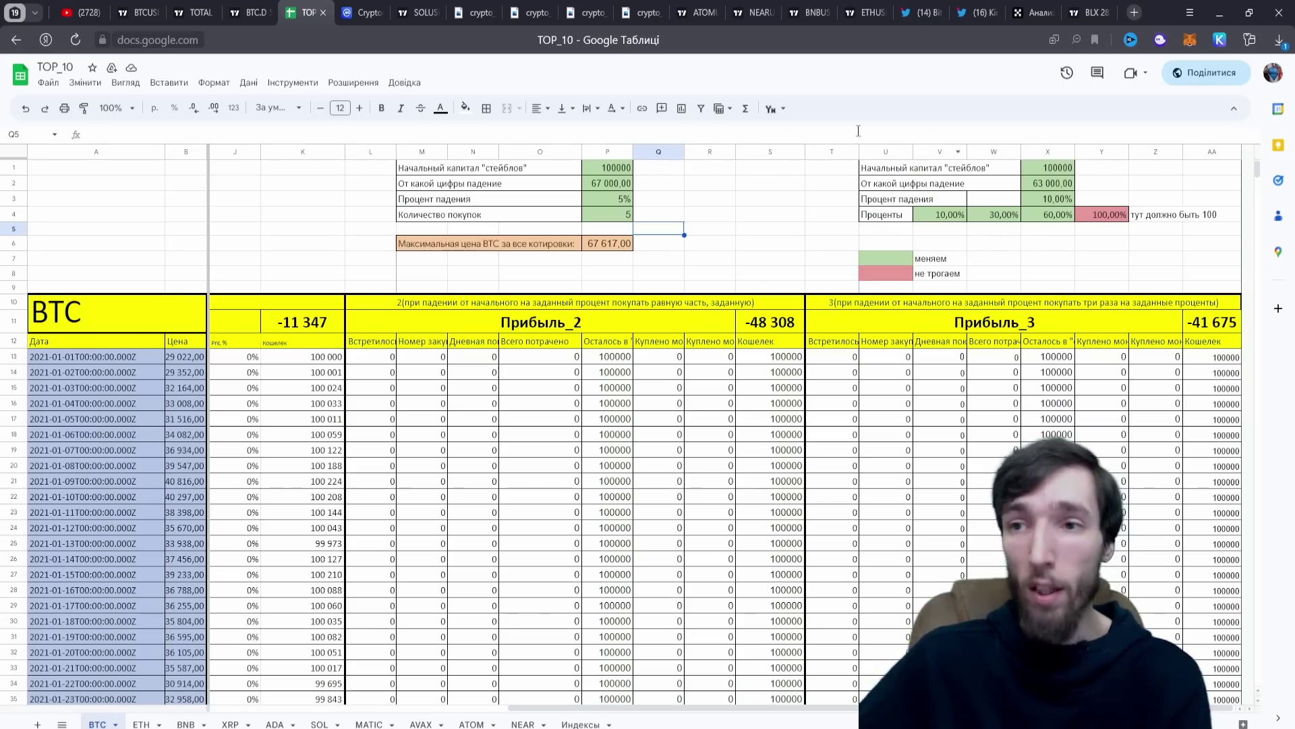
# Step: Check the crypto_portfolio_discord_9.png image, return to the TOP_10 spreadsheet and set the third BTC strategy's (Прибыль_3) fall percentage to 35%
pyautogui.click(632, 10)
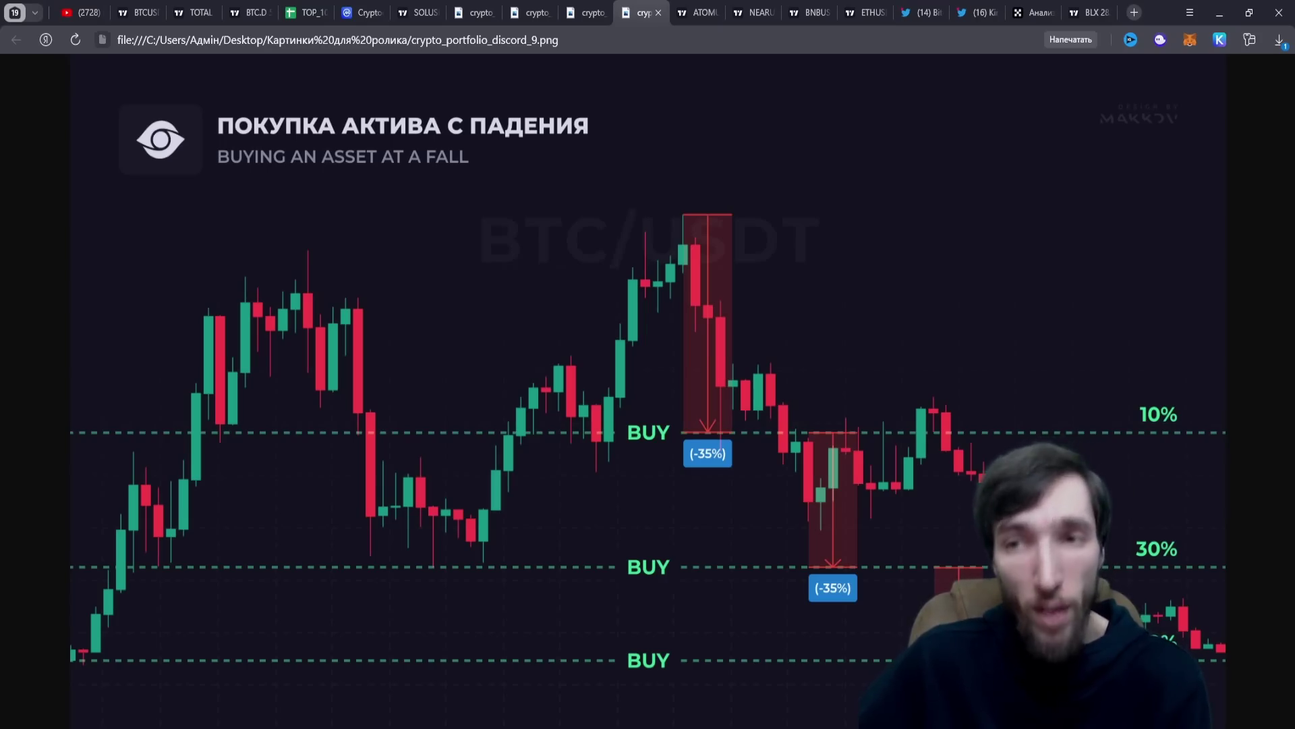
pyautogui.click(326, 16)
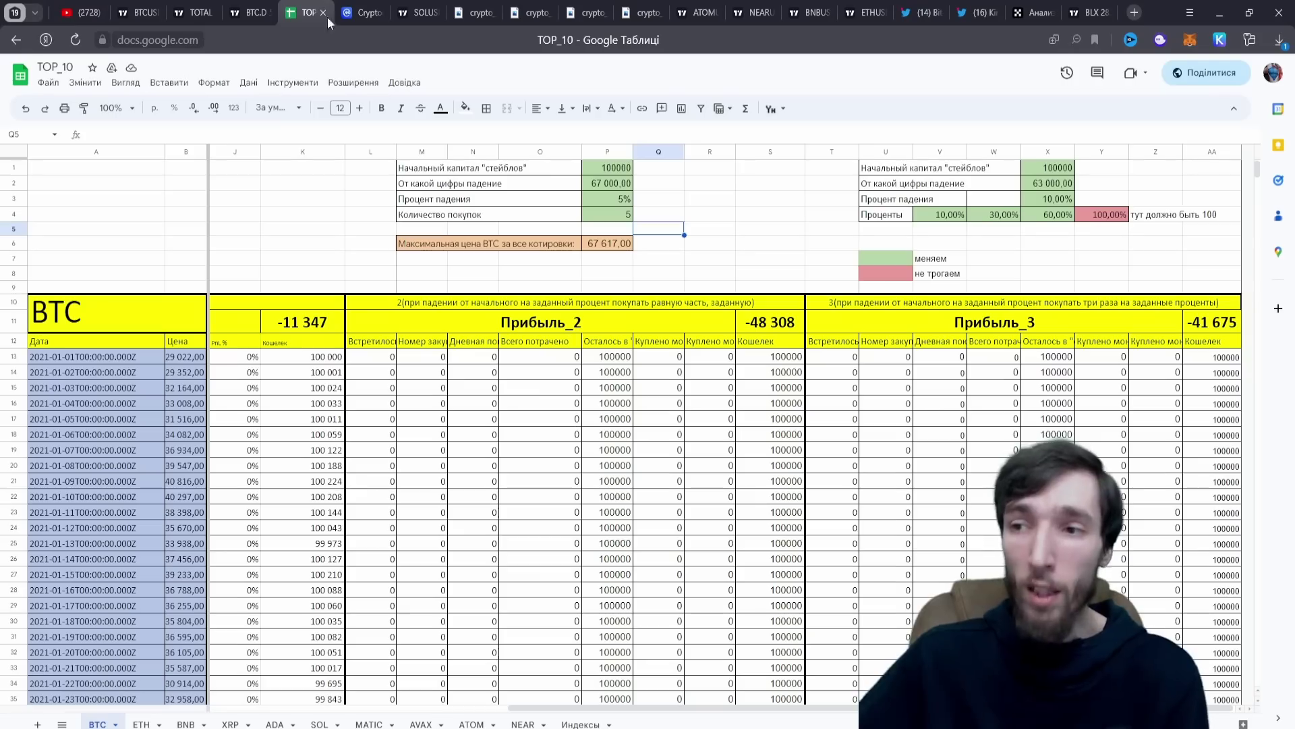
pyautogui.doubleClick(1057, 196)
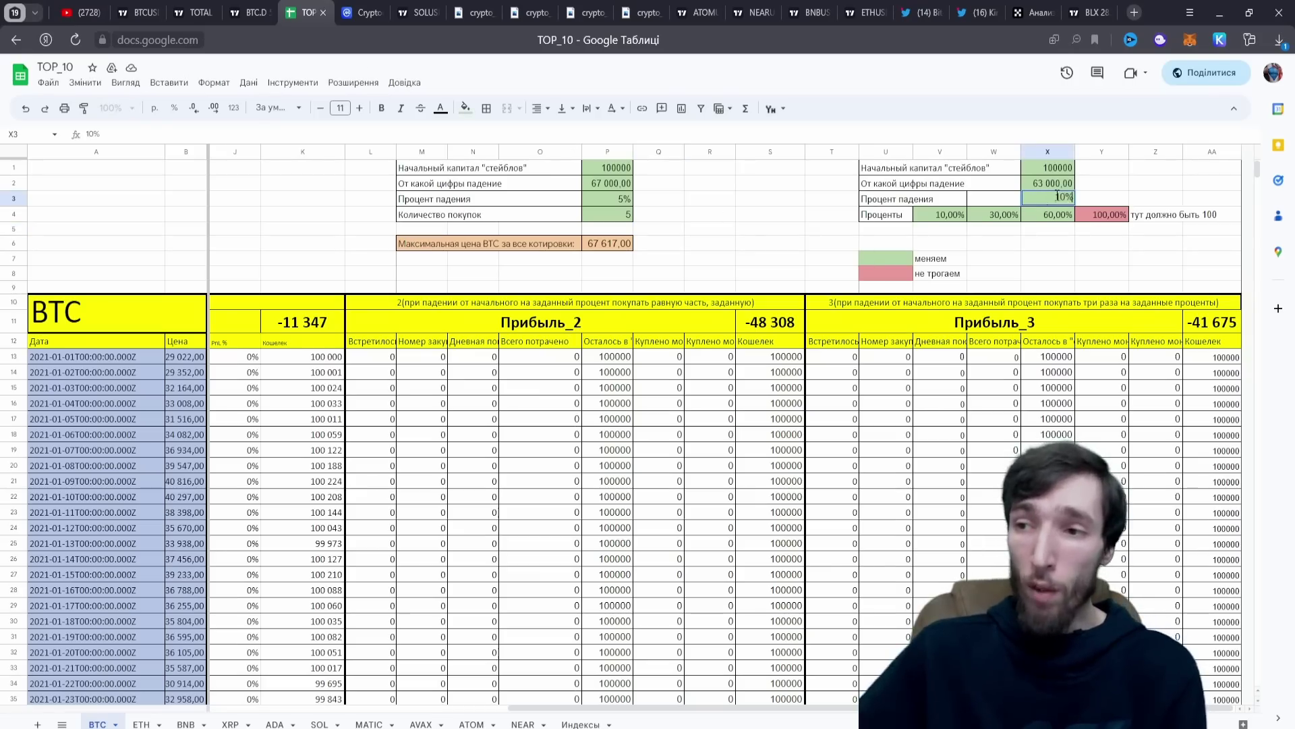
pyautogui.moveTo(1068, 198); pyautogui.dragTo(1050, 198)
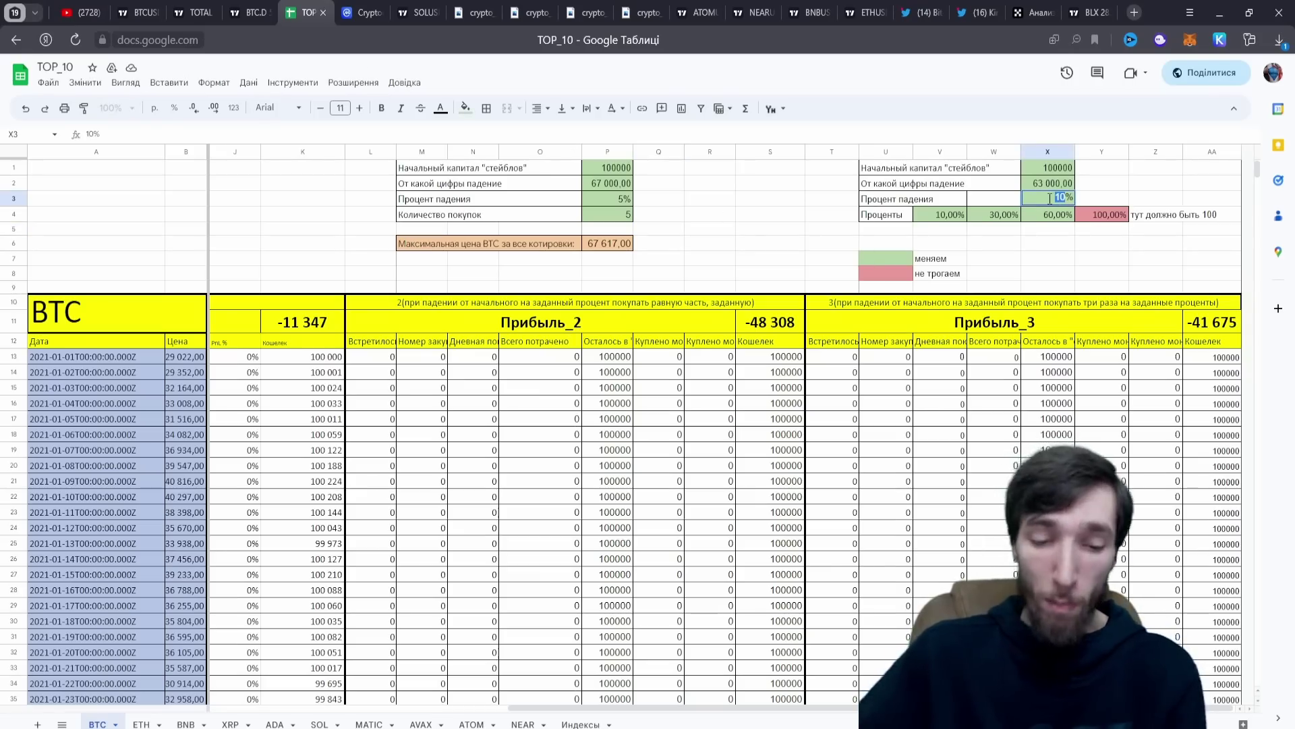
pyautogui.write('35')
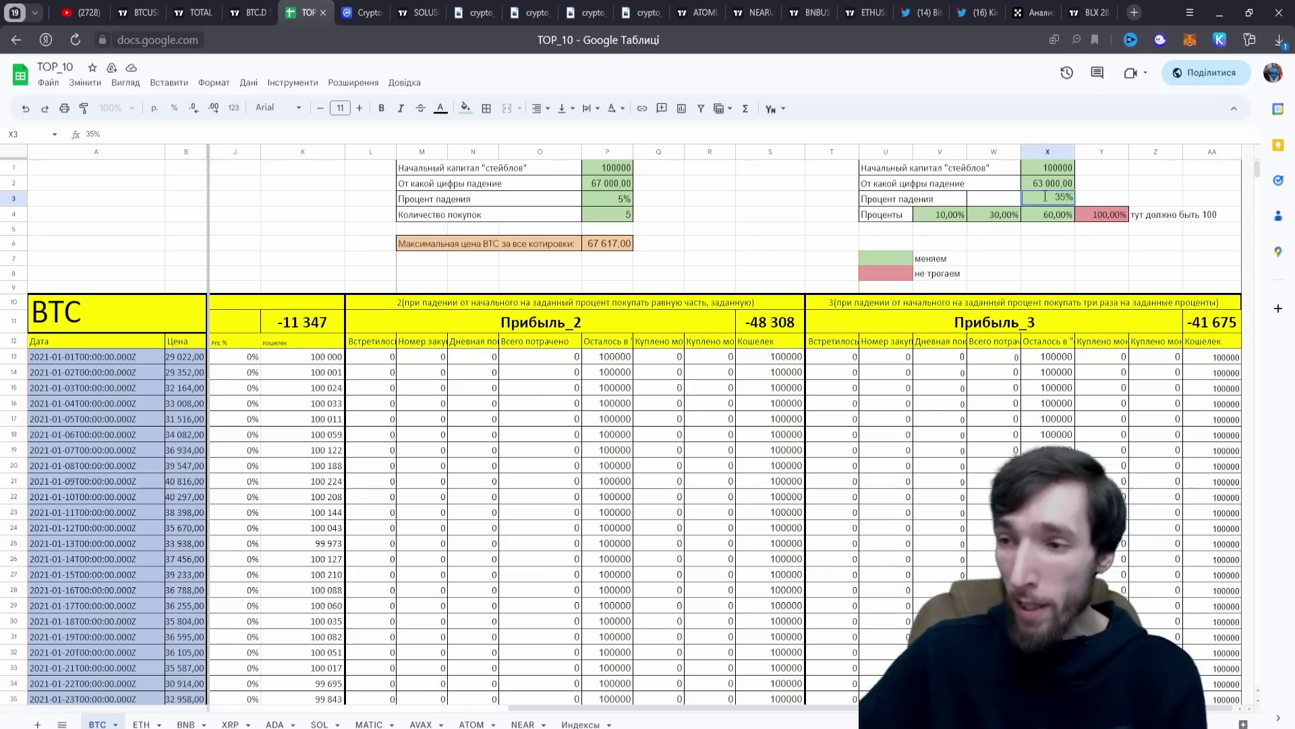
pyautogui.click(1063, 243)
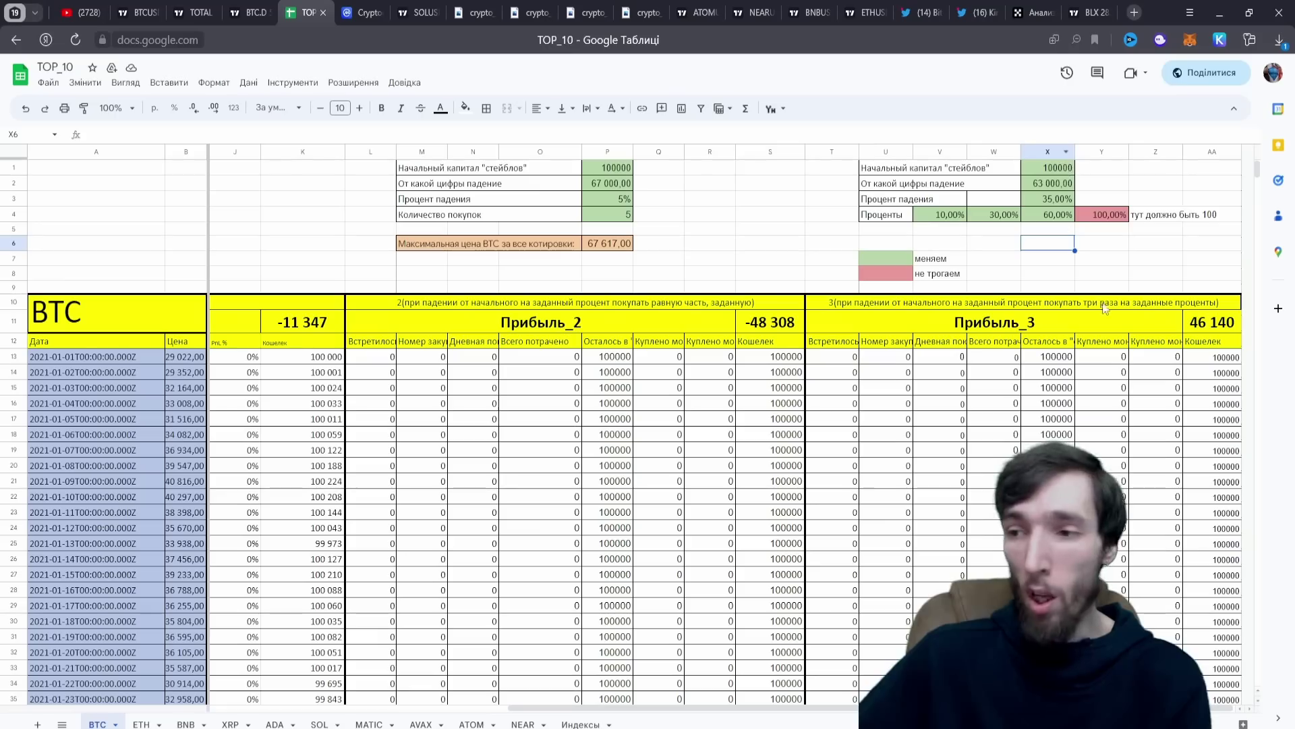
# Step: Set the starting capital (Начальный капитал) of the third BTC strategy, Прибыль_3, to 10000
pyautogui.doubleClick(1060, 167)
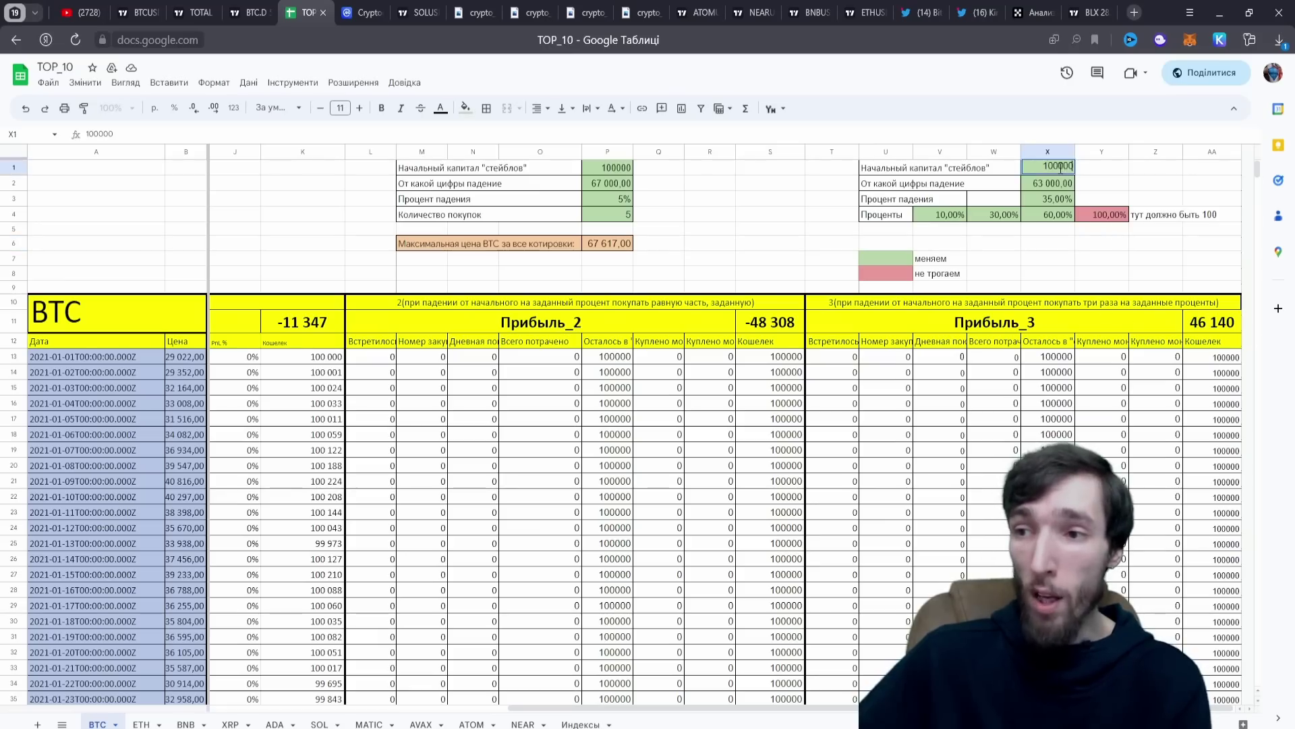
pyautogui.write('100')
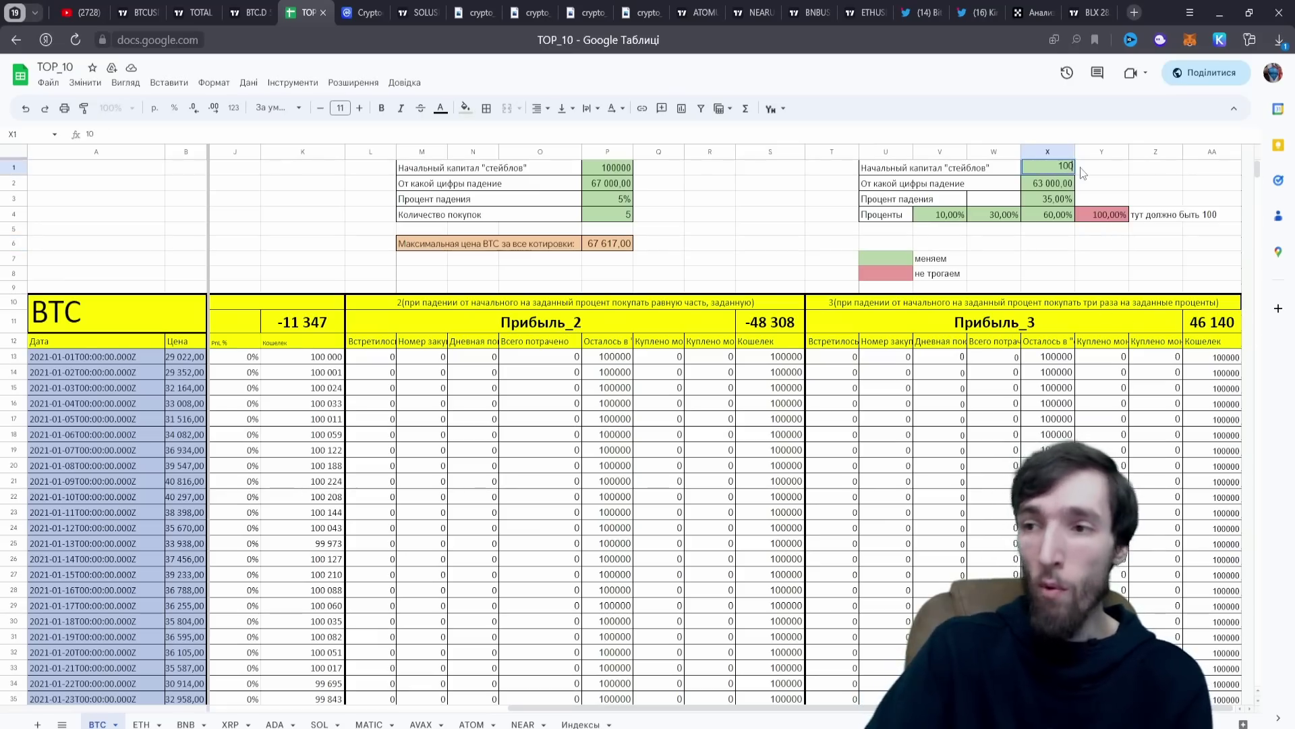
pyautogui.write('00')
pyautogui.click(1108, 174)
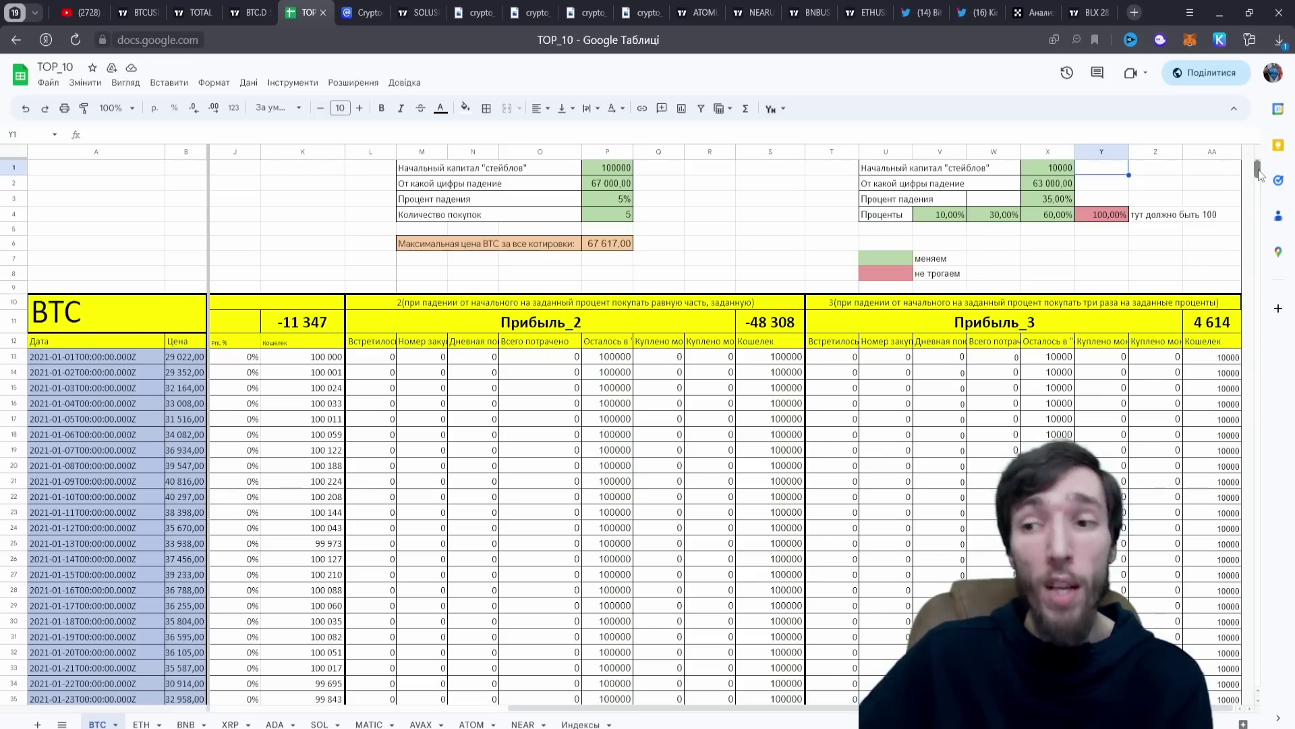
# Step: Examine the dates, prices and amounts of the third strategy's purchases on the BTC sheet, down to the last daily row
pyautogui.moveTo(1259, 174); pyautogui.dragTo(1259, 247)
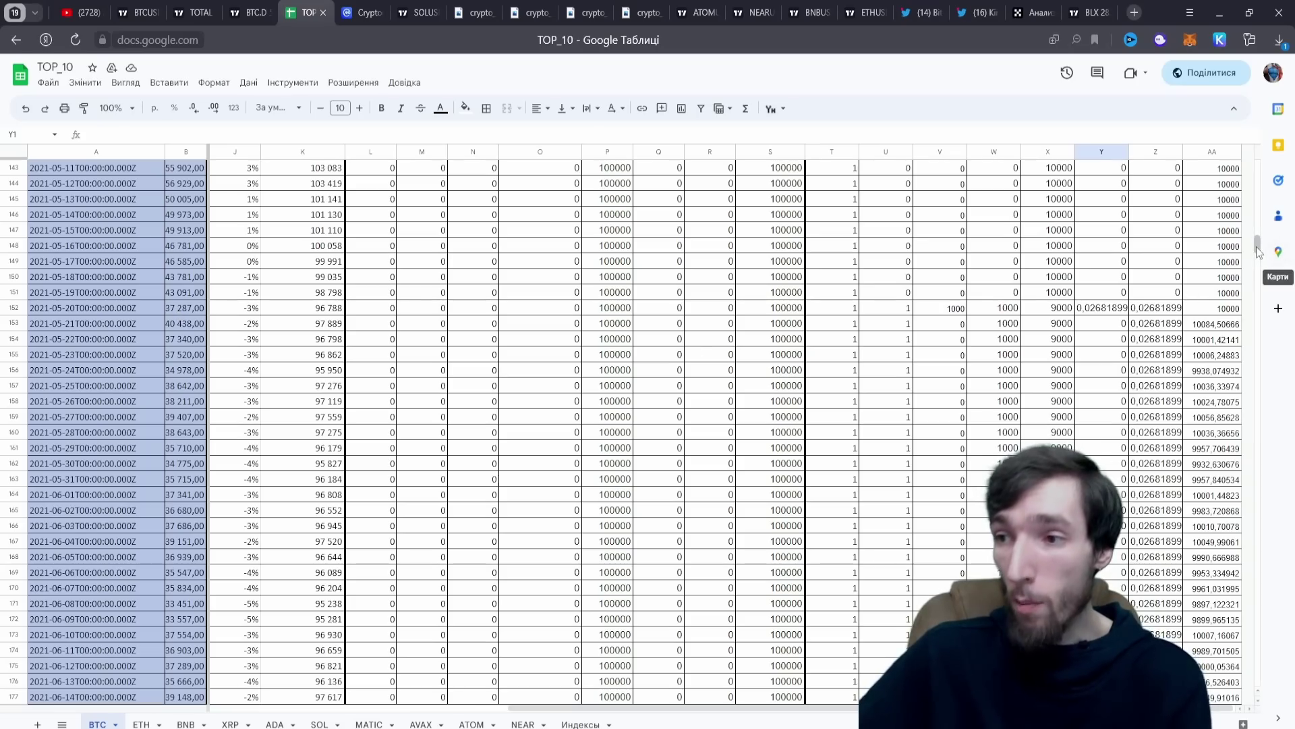
pyautogui.moveTo(1256, 250); pyautogui.dragTo(1270, 452)
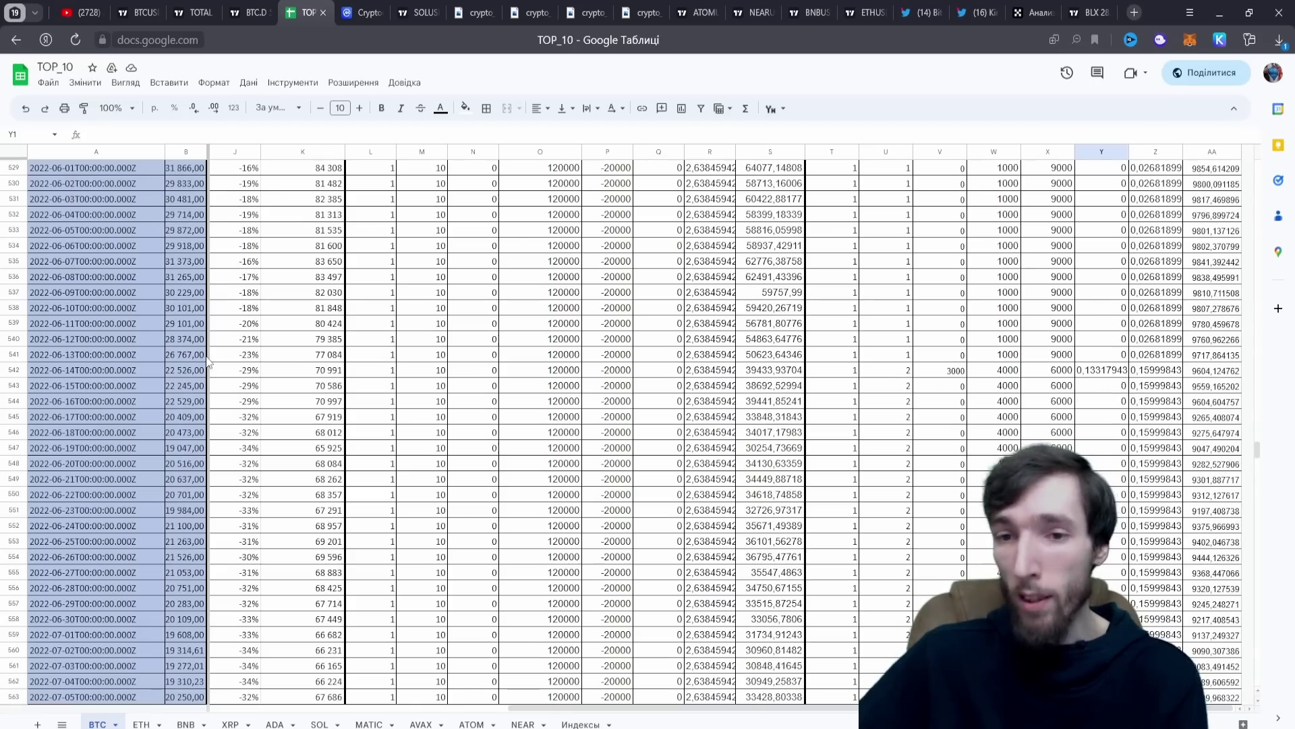
pyautogui.click(192, 373)
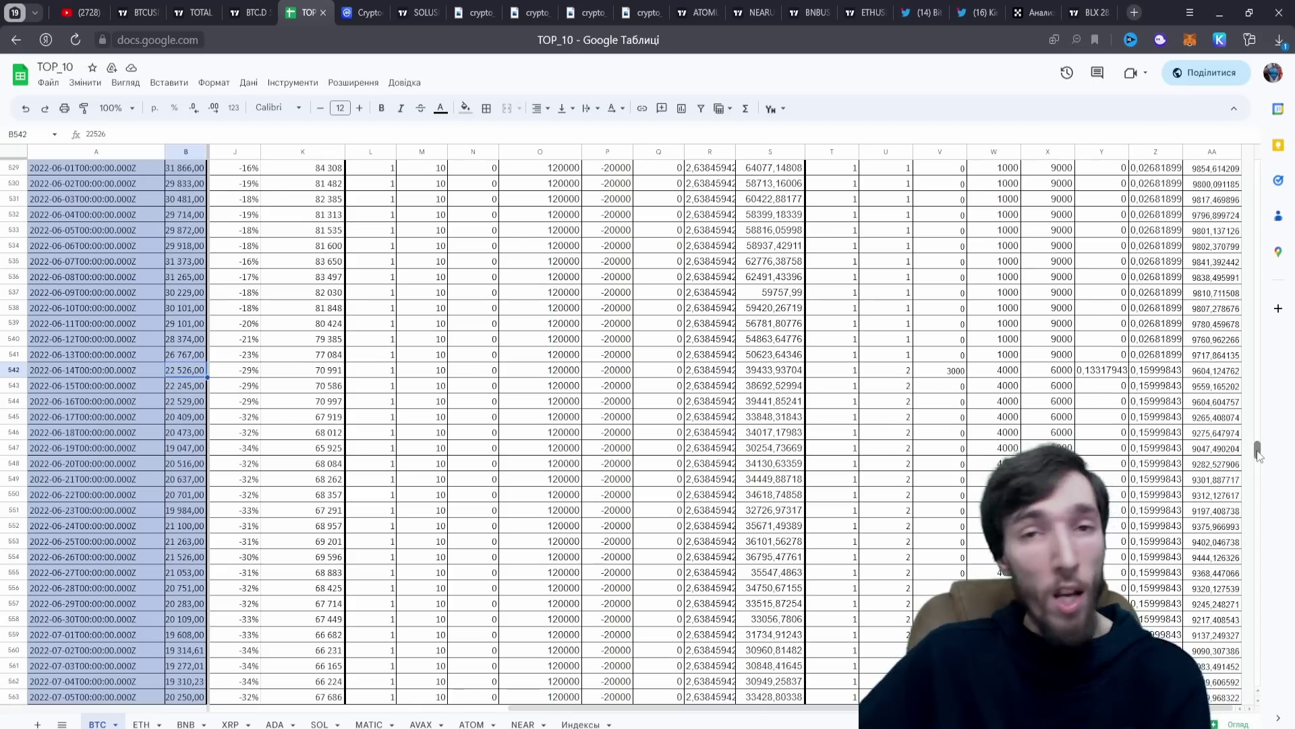
pyautogui.moveTo(1257, 450); pyautogui.dragTo(1256, 527)
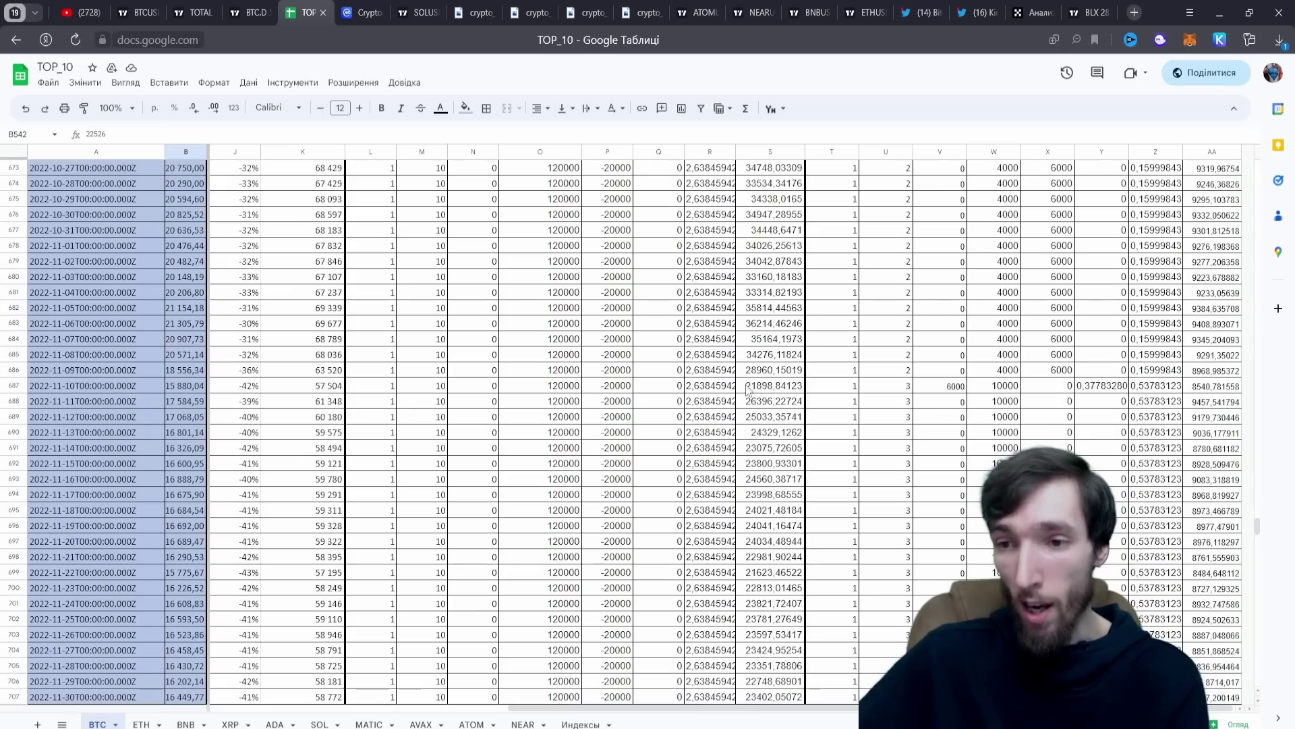
pyautogui.click(191, 385)
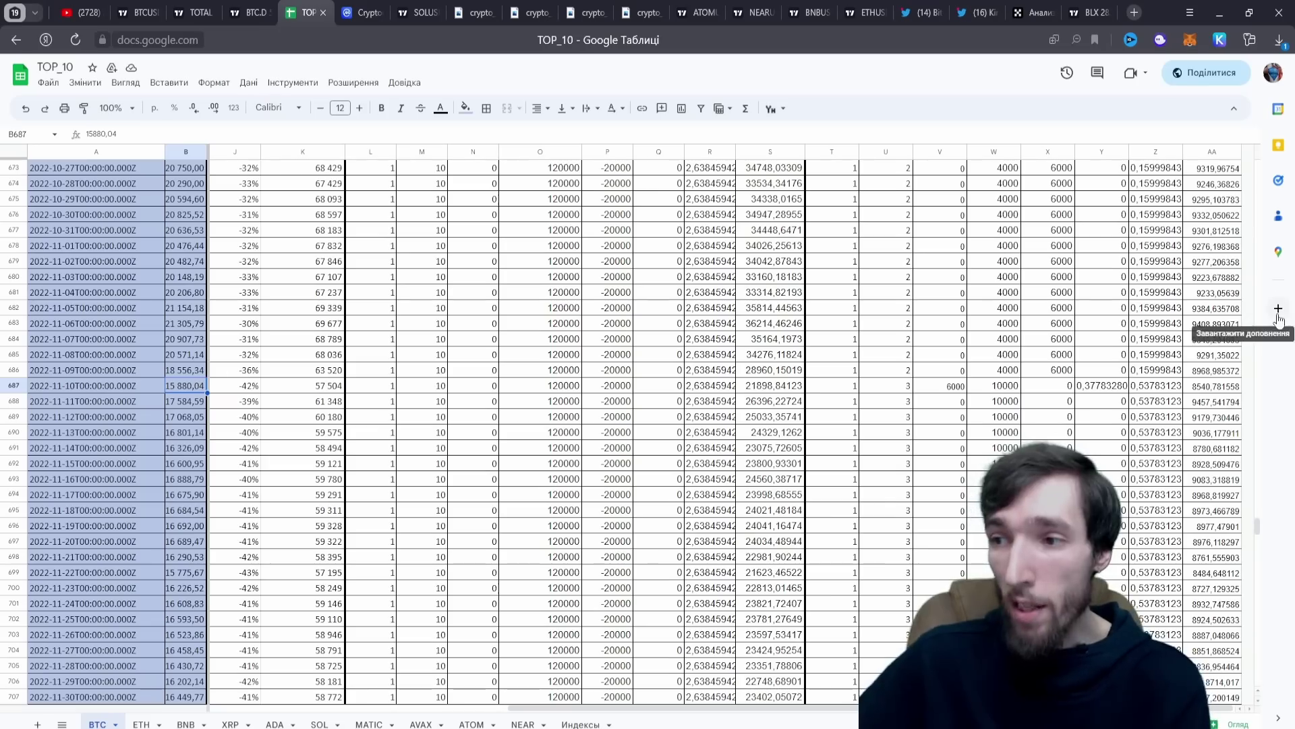
pyautogui.moveTo(1262, 523); pyautogui.dragTo(1251, 622)
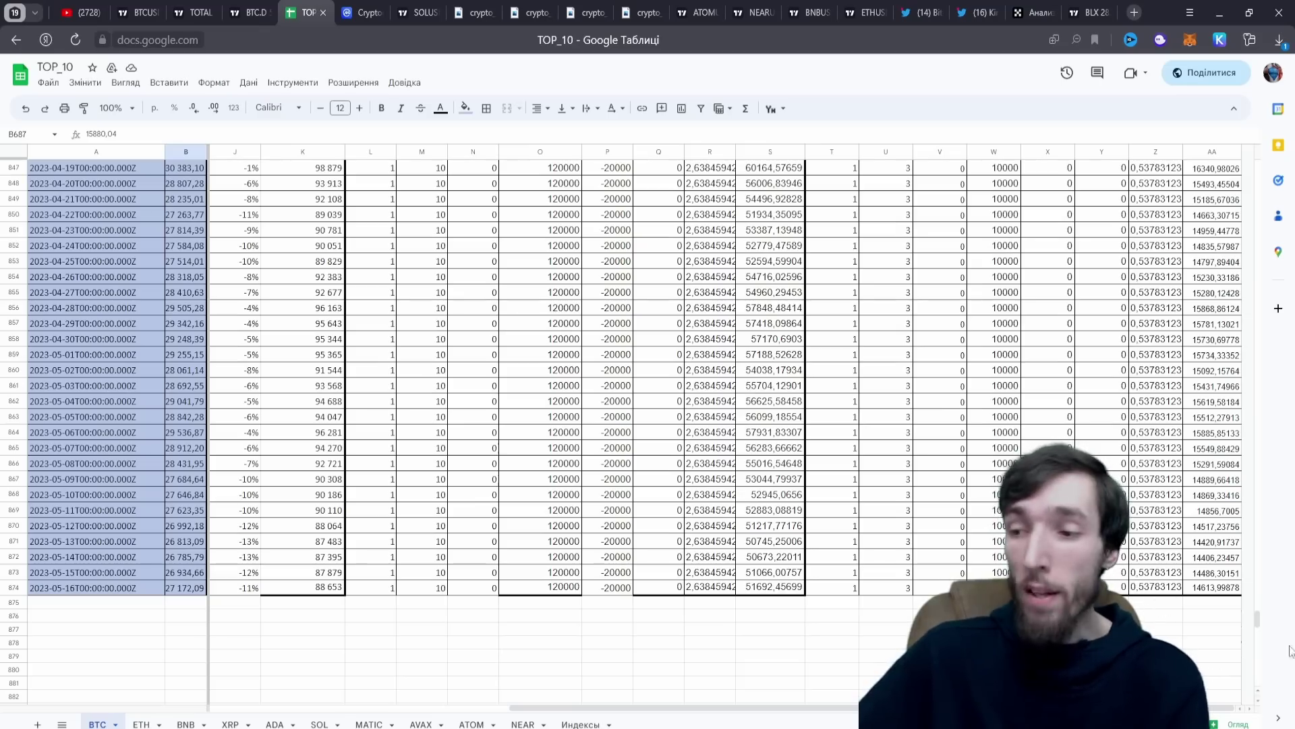
pyautogui.scroll(5, 1263, 579)
pyautogui.scroll(20, 1263, 579)
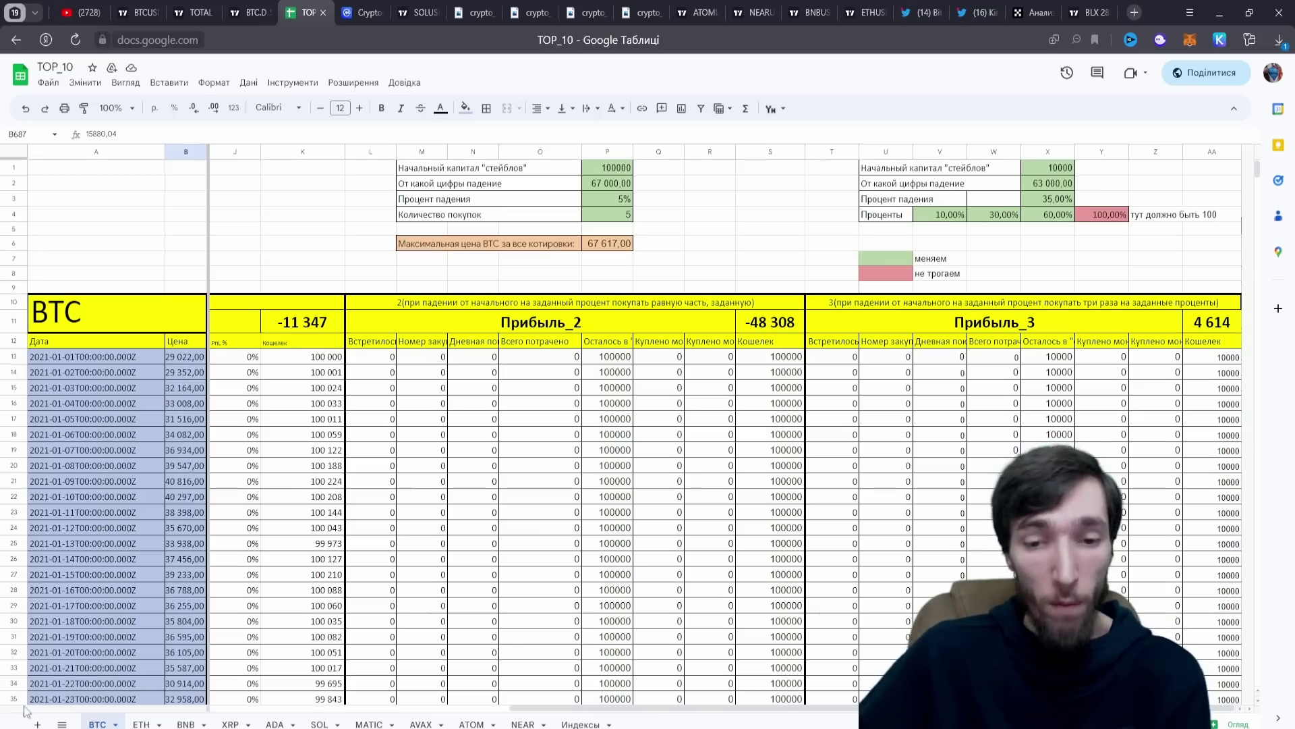
# Step: Open the ETH sheet and set the starting capital of the first strategy, Прибыль_1, to 10000
pyautogui.click(141, 724)
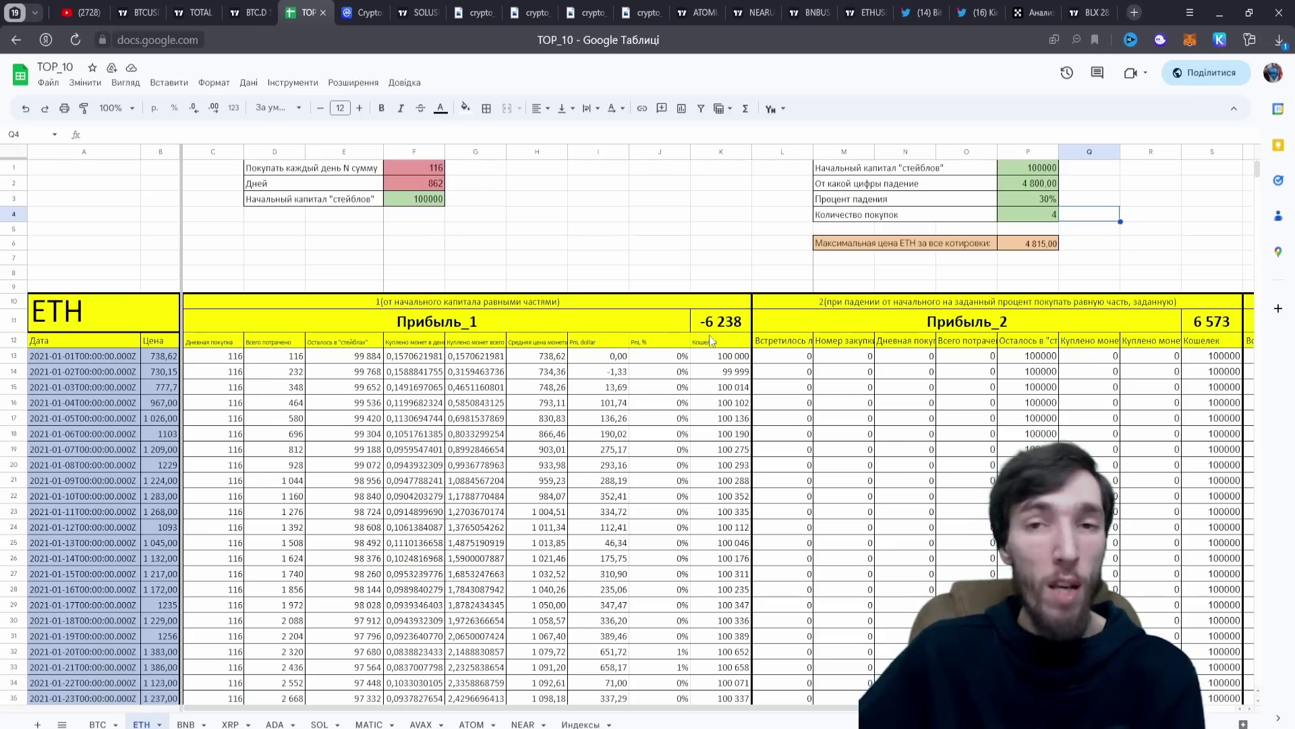
pyautogui.doubleClick(418, 200)
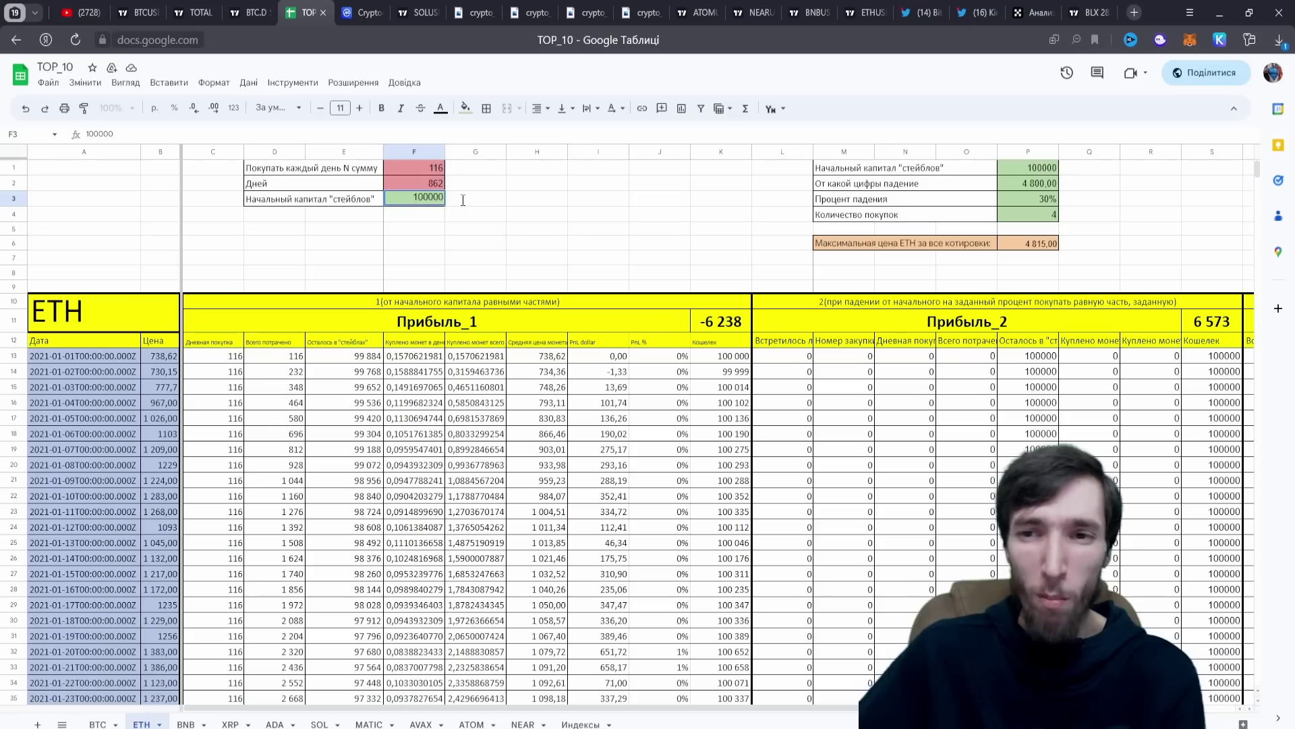
pyautogui.write('10000')
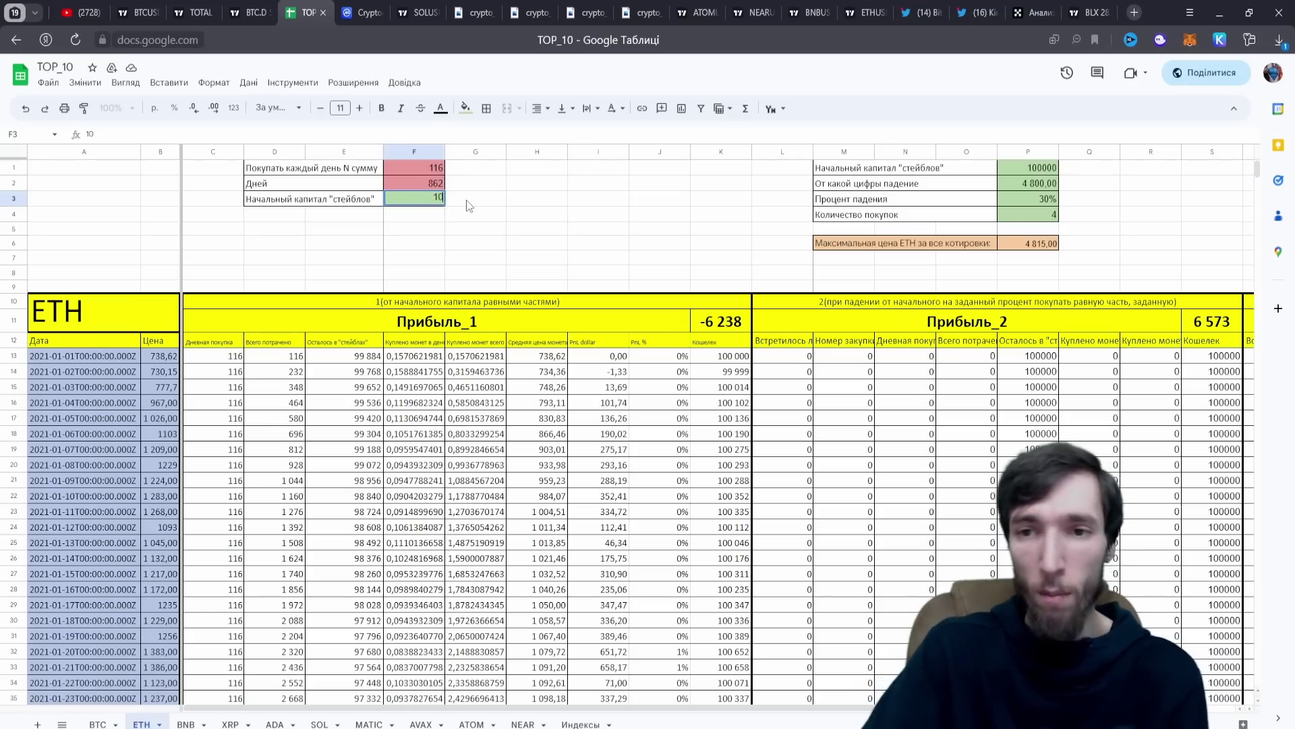
pyautogui.press('Return')
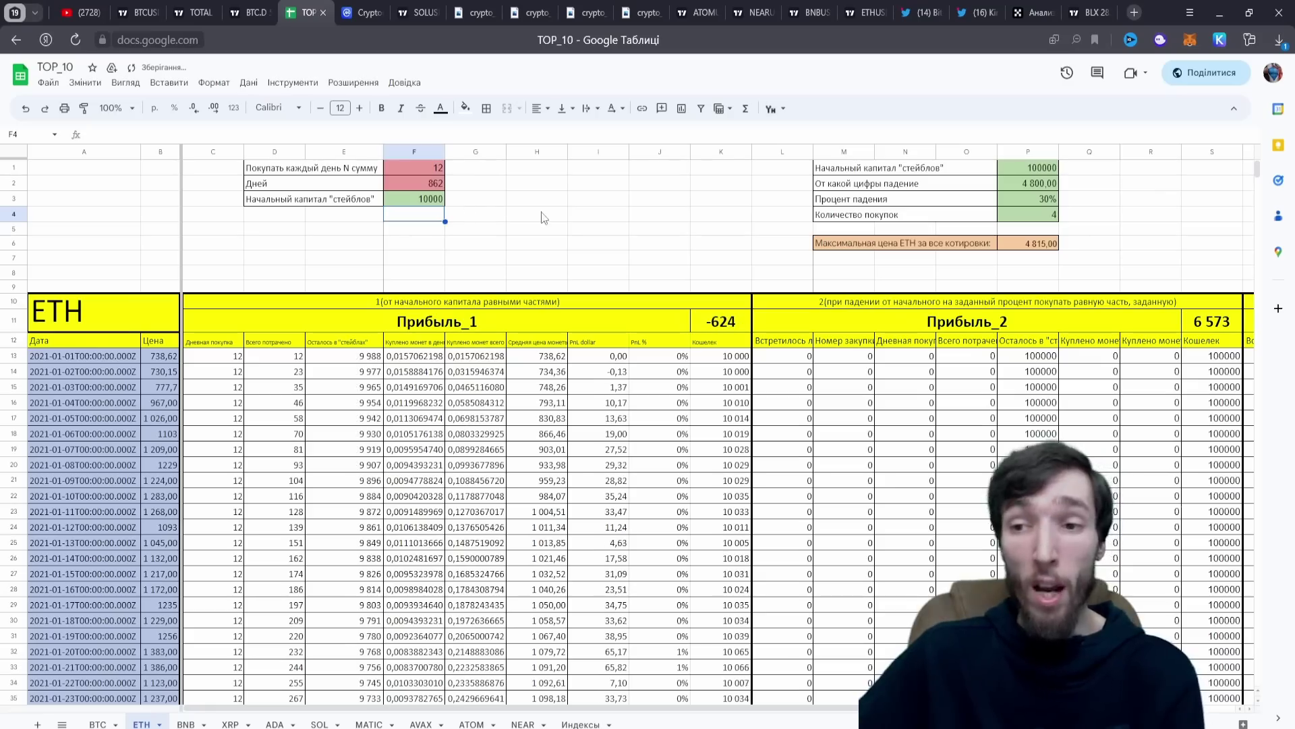
pyautogui.click(541, 215)
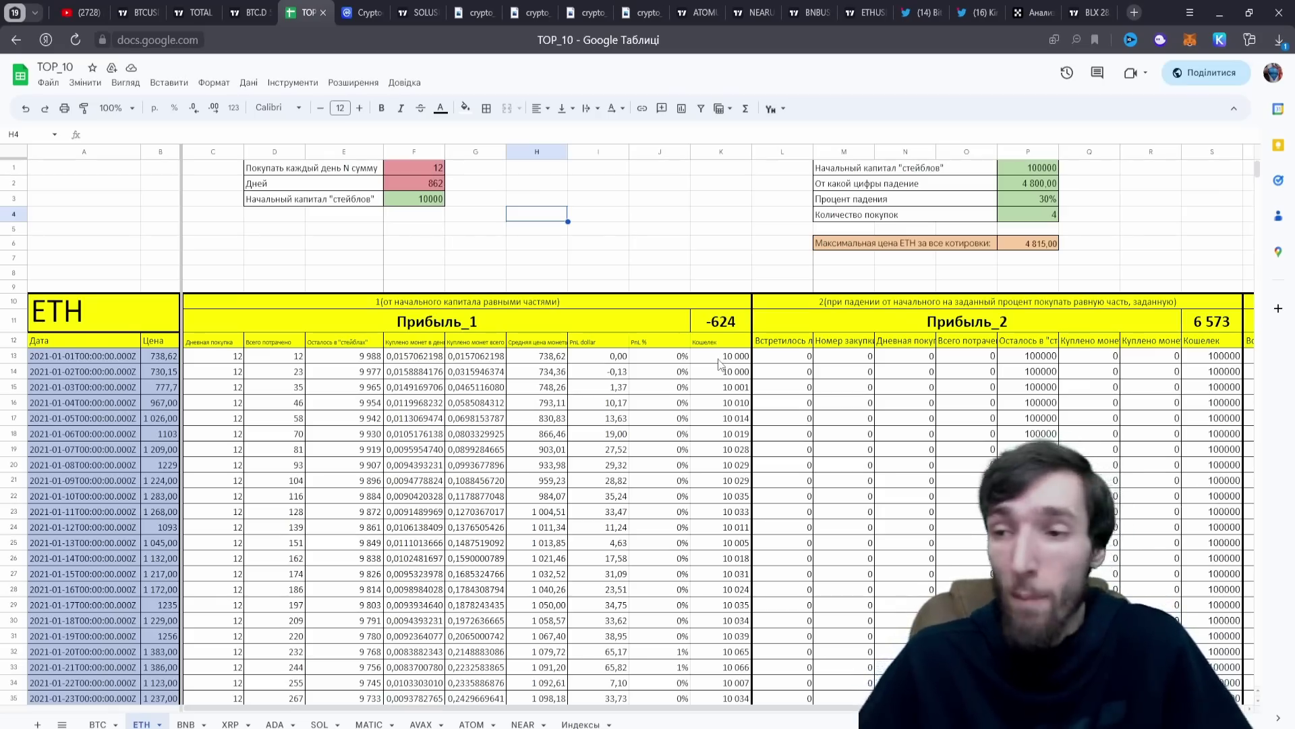
pyautogui.click(718, 188)
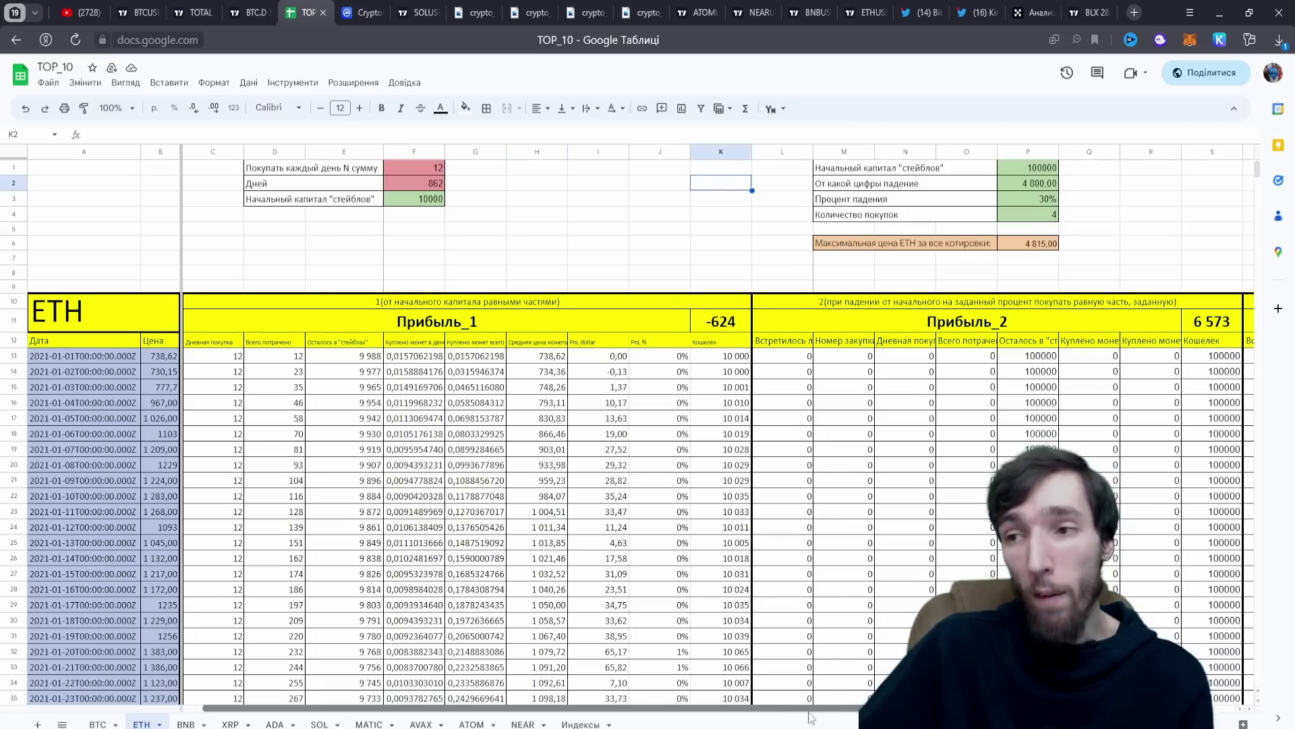
# Step: Set the starting capital of the second ETH strategy, Прибыль_2, to 10000
pyautogui.moveTo(785, 709); pyautogui.dragTo(856, 708)
pyautogui.click(925, 169)
pyautogui.write('10000')
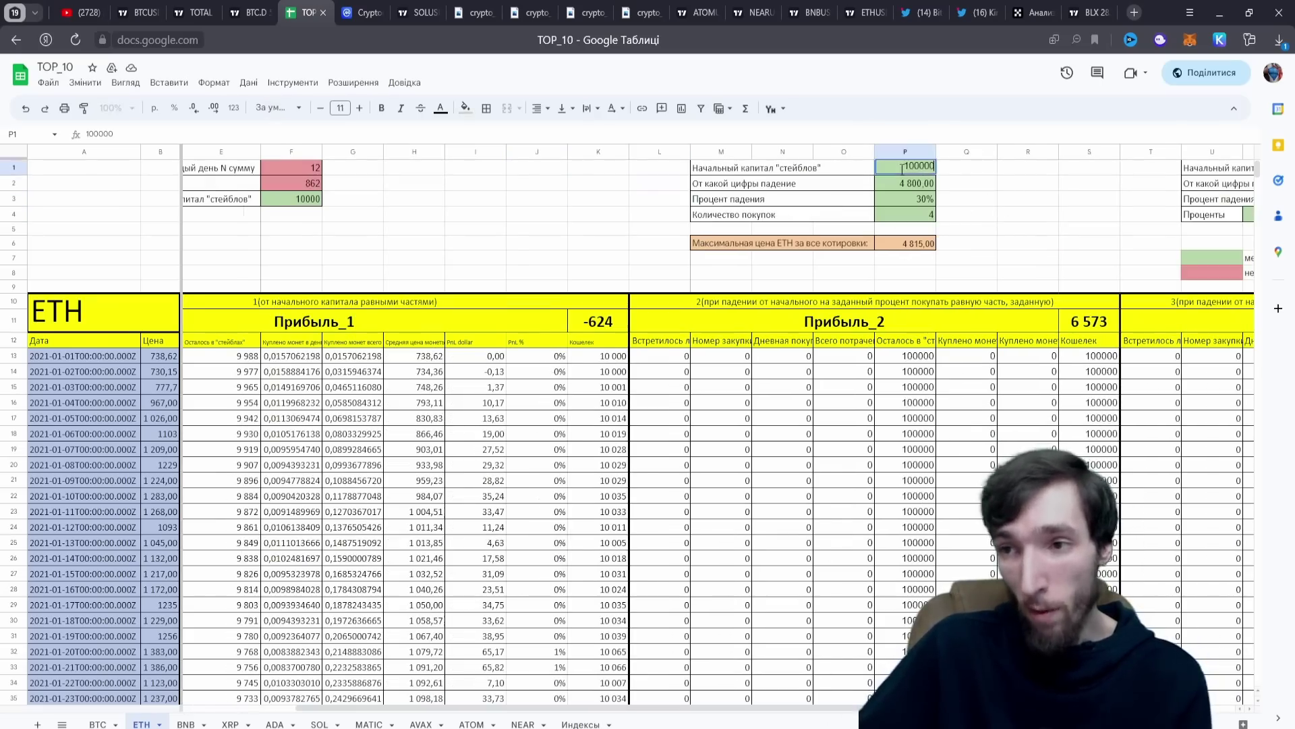
pyautogui.press('Return')
pyautogui.click(1012, 199)
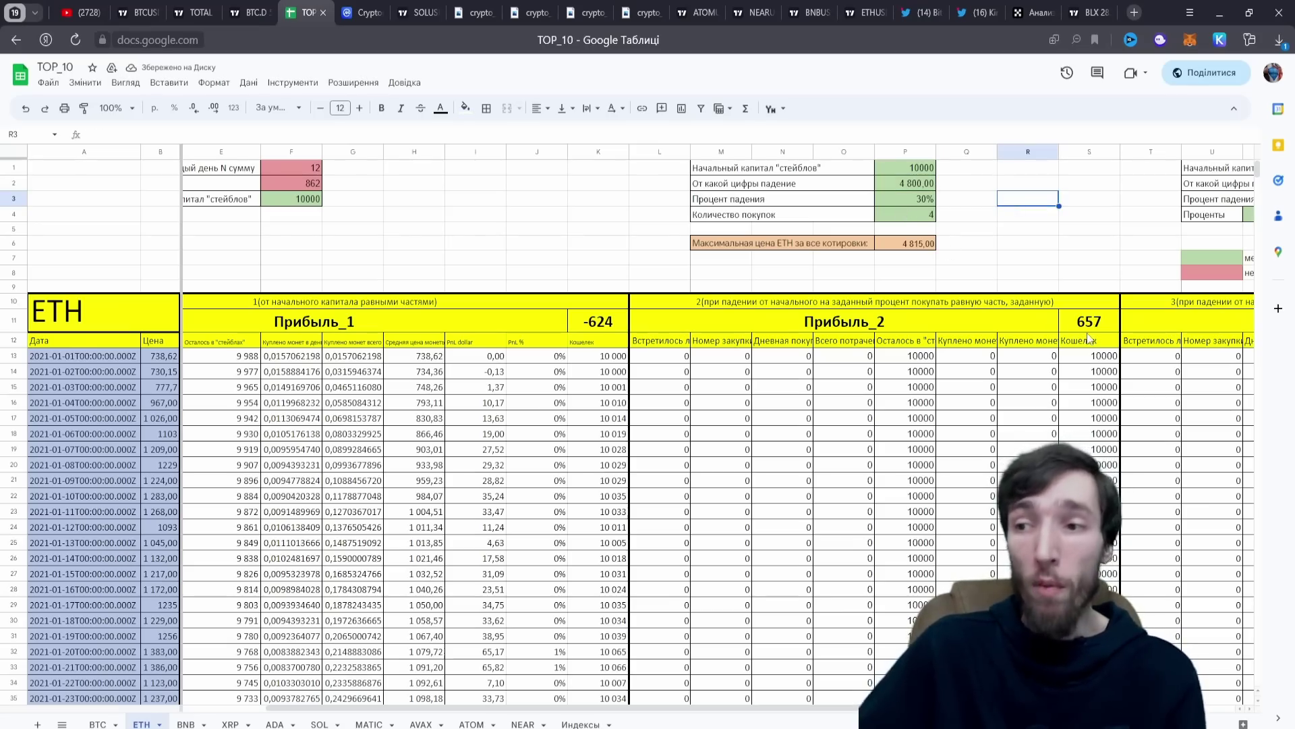
pyautogui.click(1030, 246)
# Step: Set the starting capital of the third ETH strategy, Прибыль_3, to 10000
pyautogui.hscroll(5, 1025, 203)
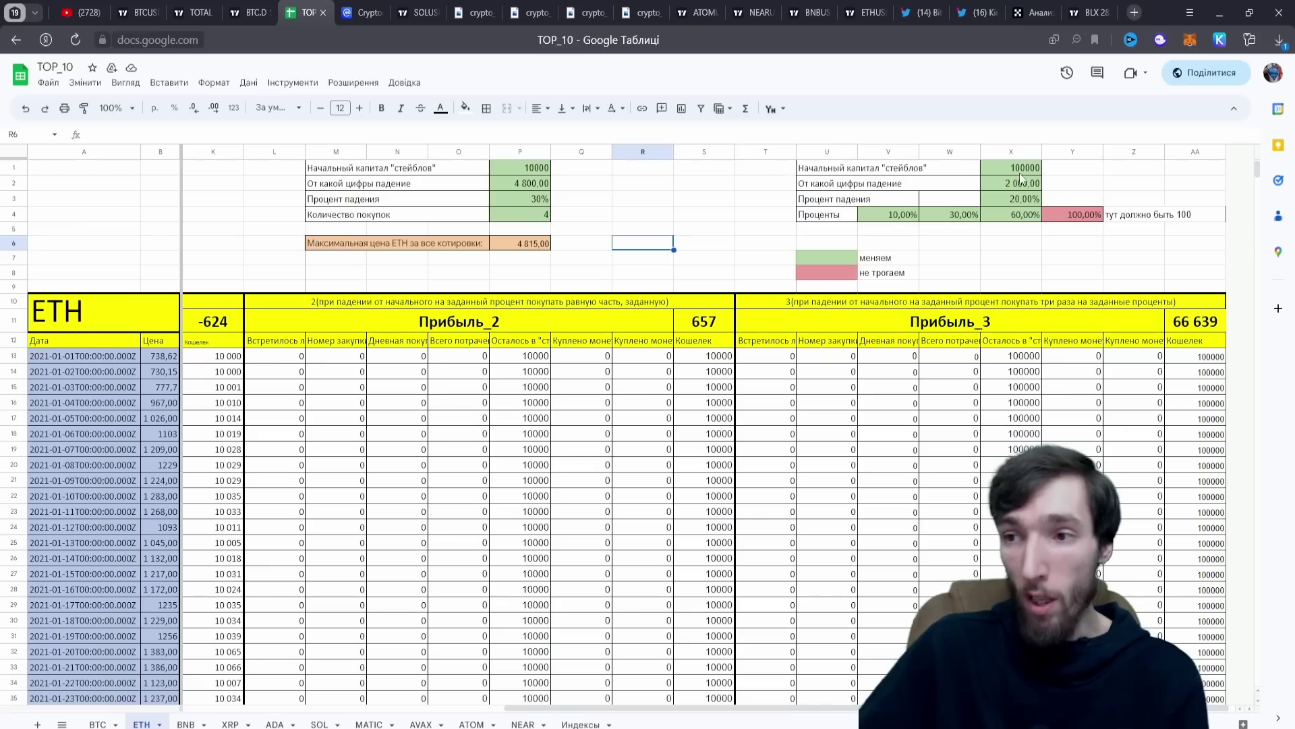
pyautogui.click(1020, 169)
pyautogui.press('BackSpace')
pyautogui.click(1134, 183)
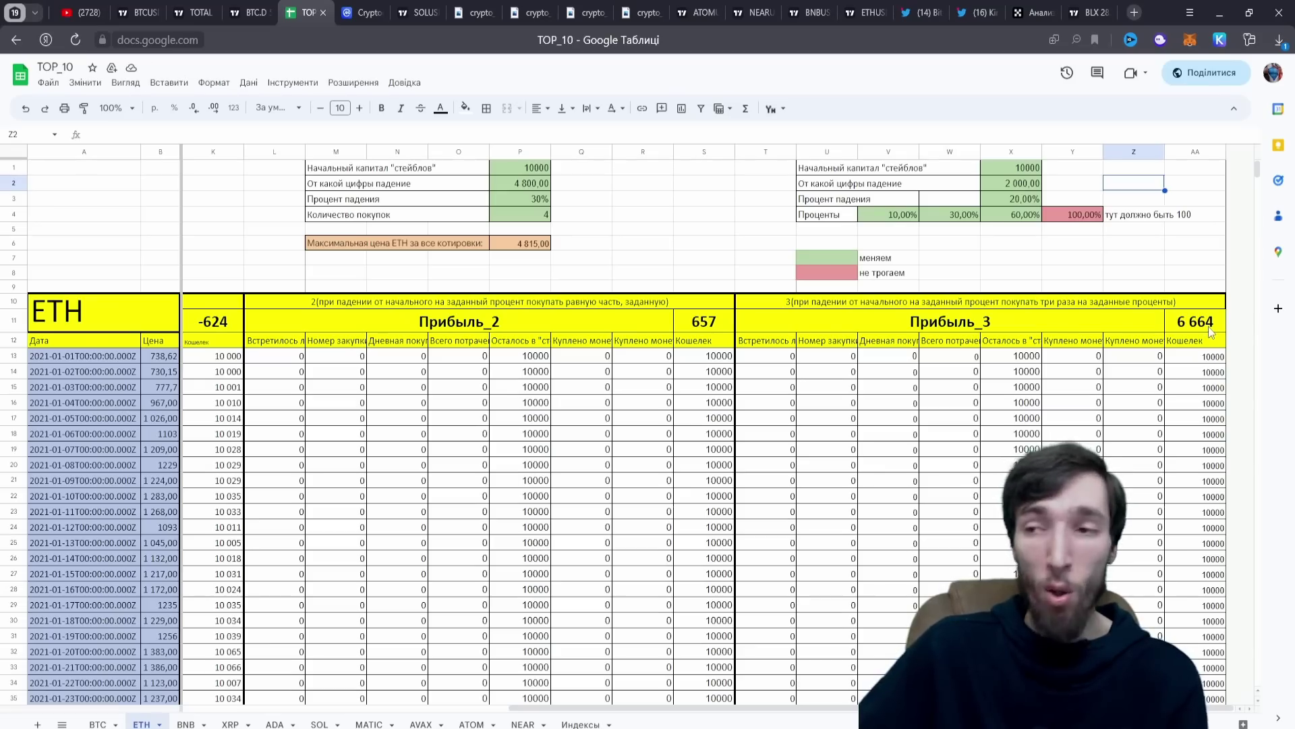
# Step: For the third ETH strategy, set the price the fall is counted from (От какой цифры падение) to 4800 and the fall percentage to 35%
pyautogui.doubleClick(1006, 184)
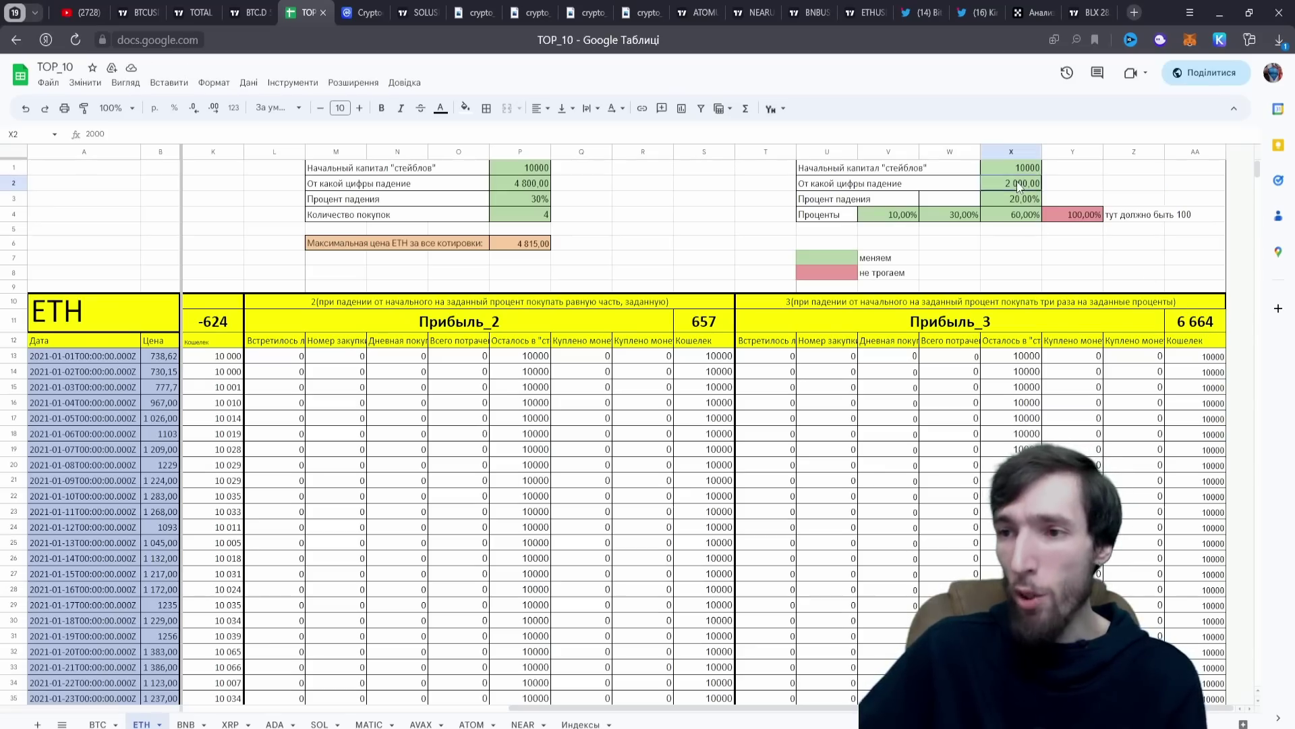
pyautogui.write('48')
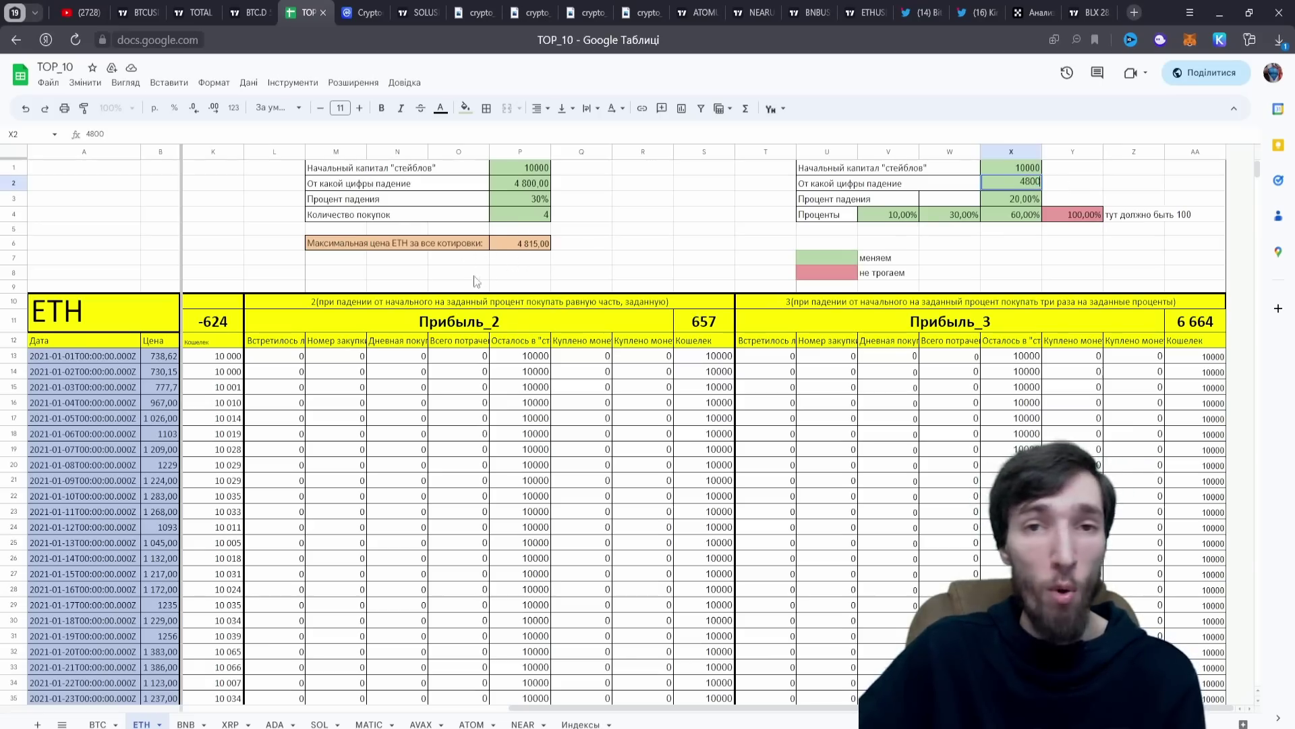
pyautogui.press('Return')
pyautogui.doubleClick(1013, 197)
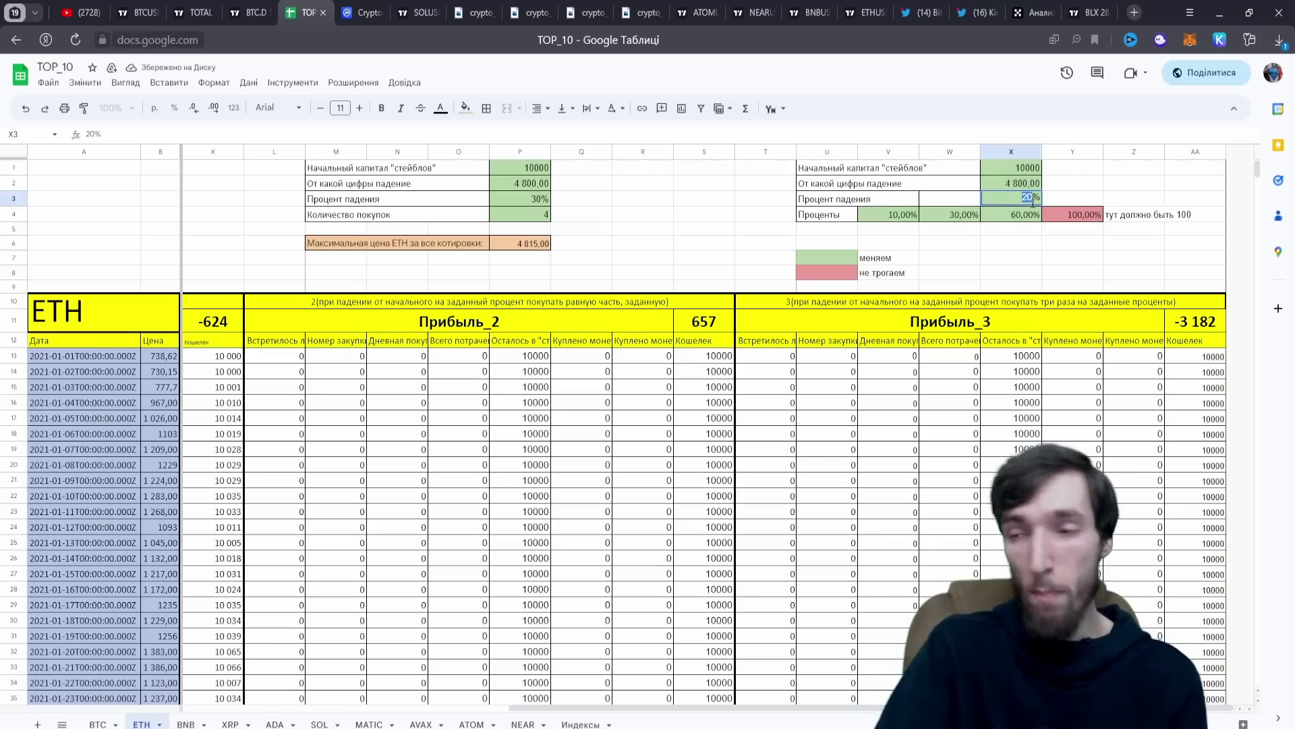
pyautogui.write('35')
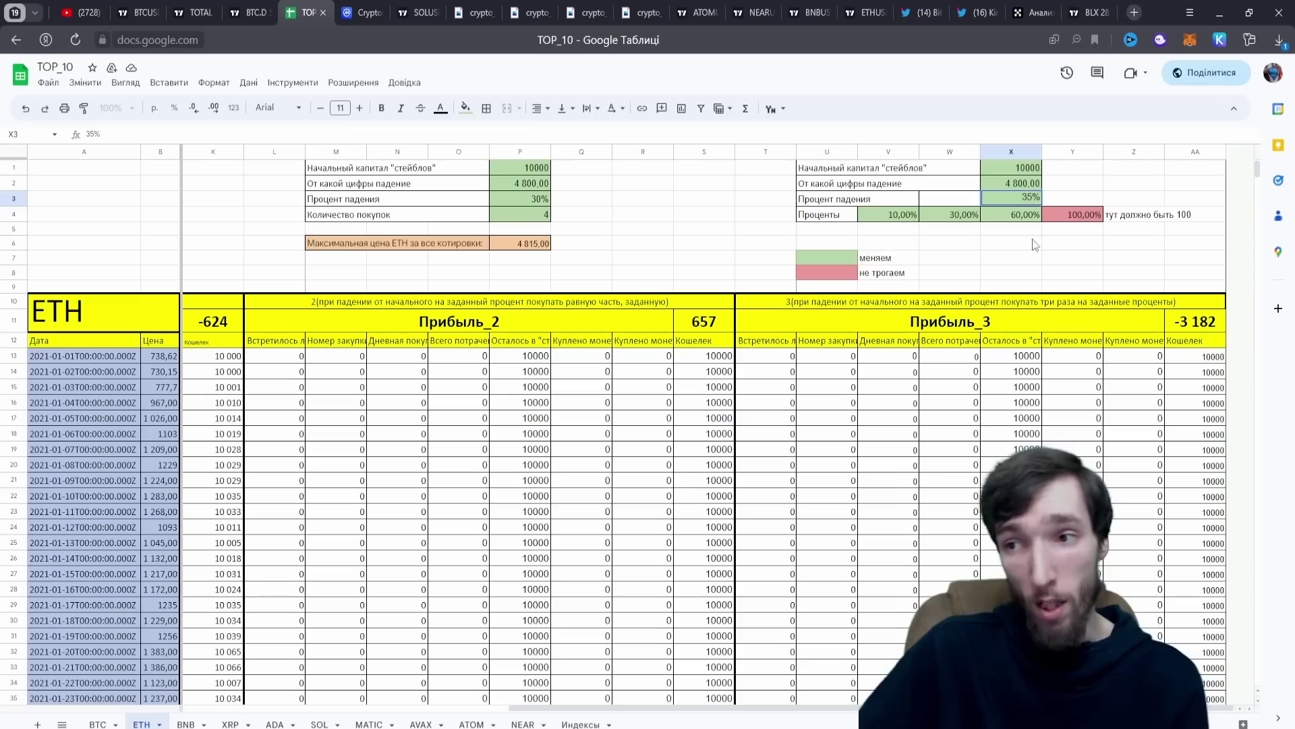
pyautogui.click(1032, 245)
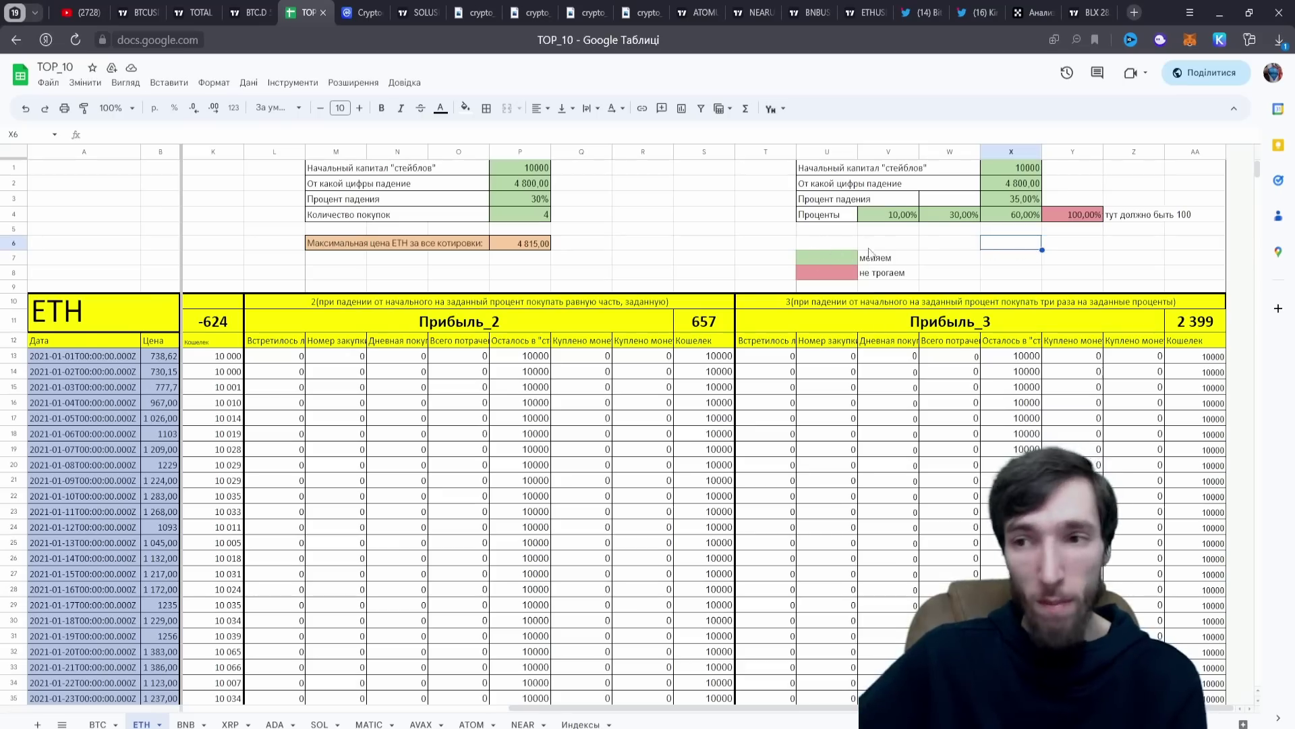
# Step: Review the three purchase shares (Проценты) of the third ETH strategy, from the first purchase to the third and back
pyautogui.click(900, 217)
pyautogui.click(947, 216)
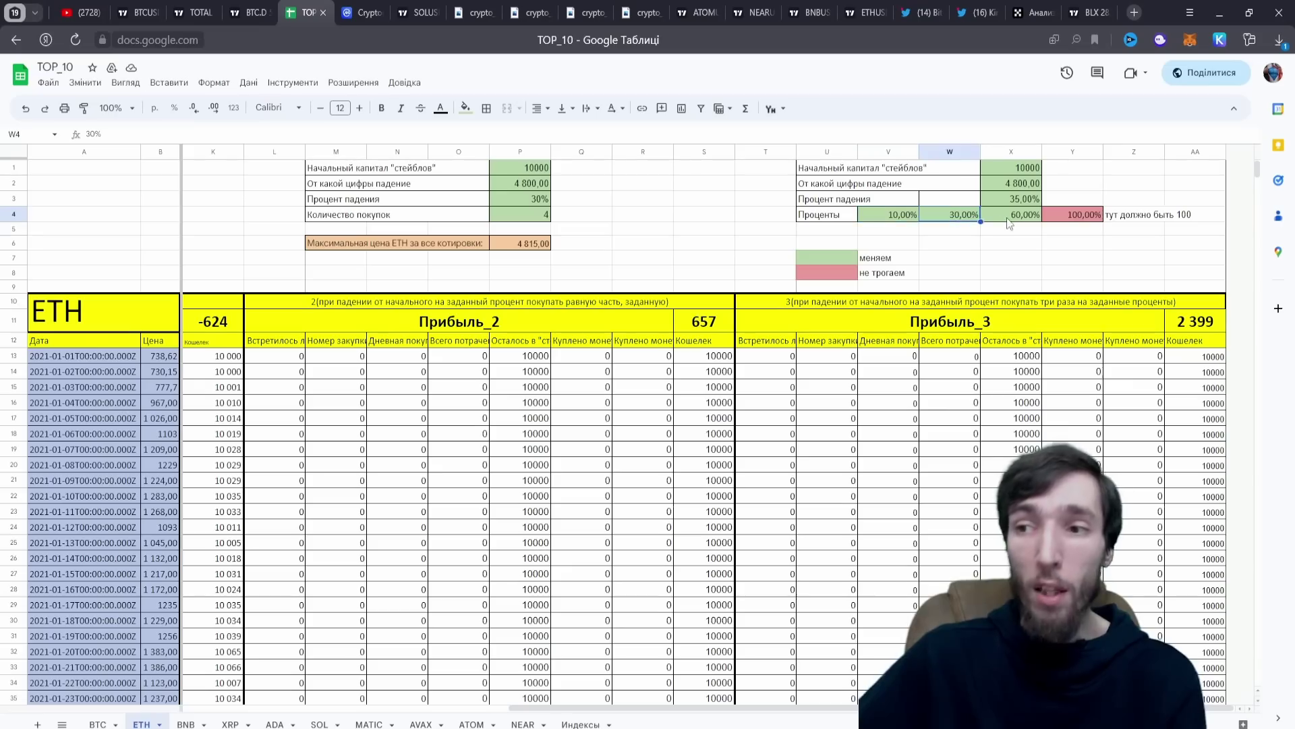
pyautogui.click(1006, 217)
pyautogui.click(941, 214)
pyautogui.click(896, 216)
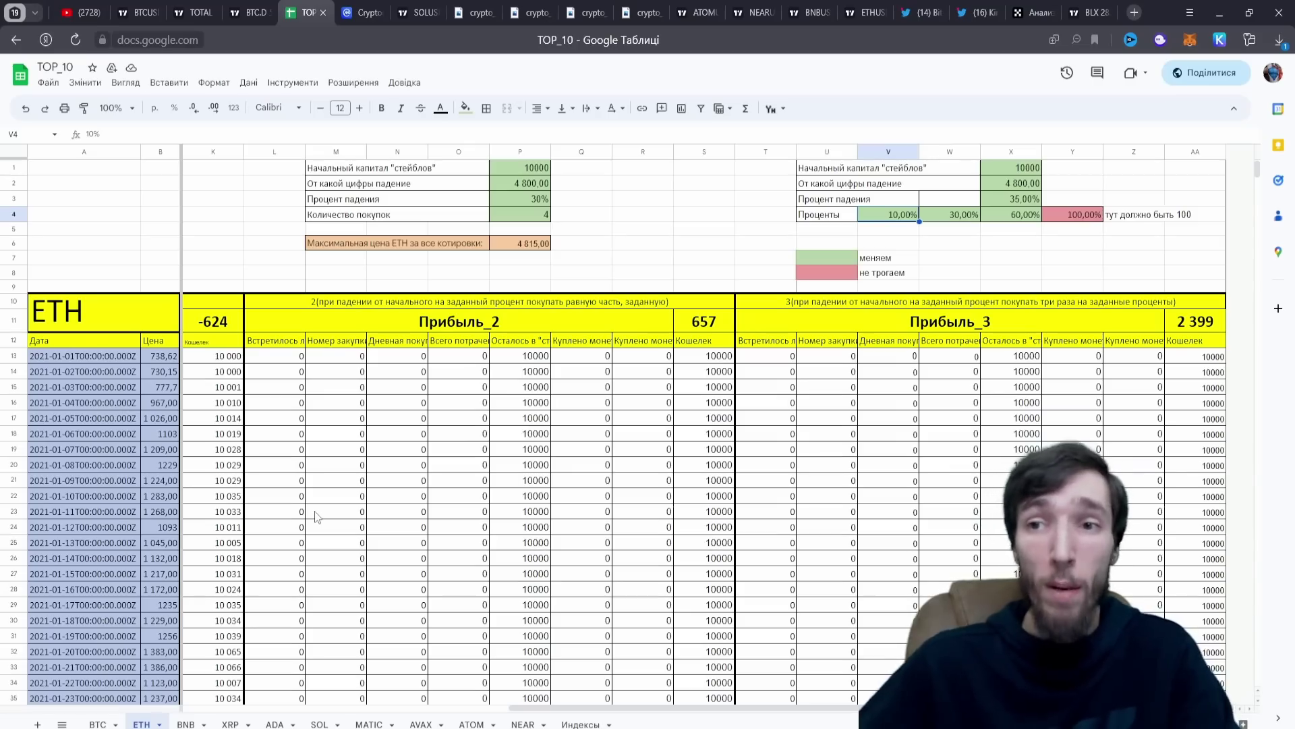
# Step: Switch to the TradingView charts and view the ATOMUSDT chart and the annotated SOLUSDT chart
pyautogui.click(695, 12)
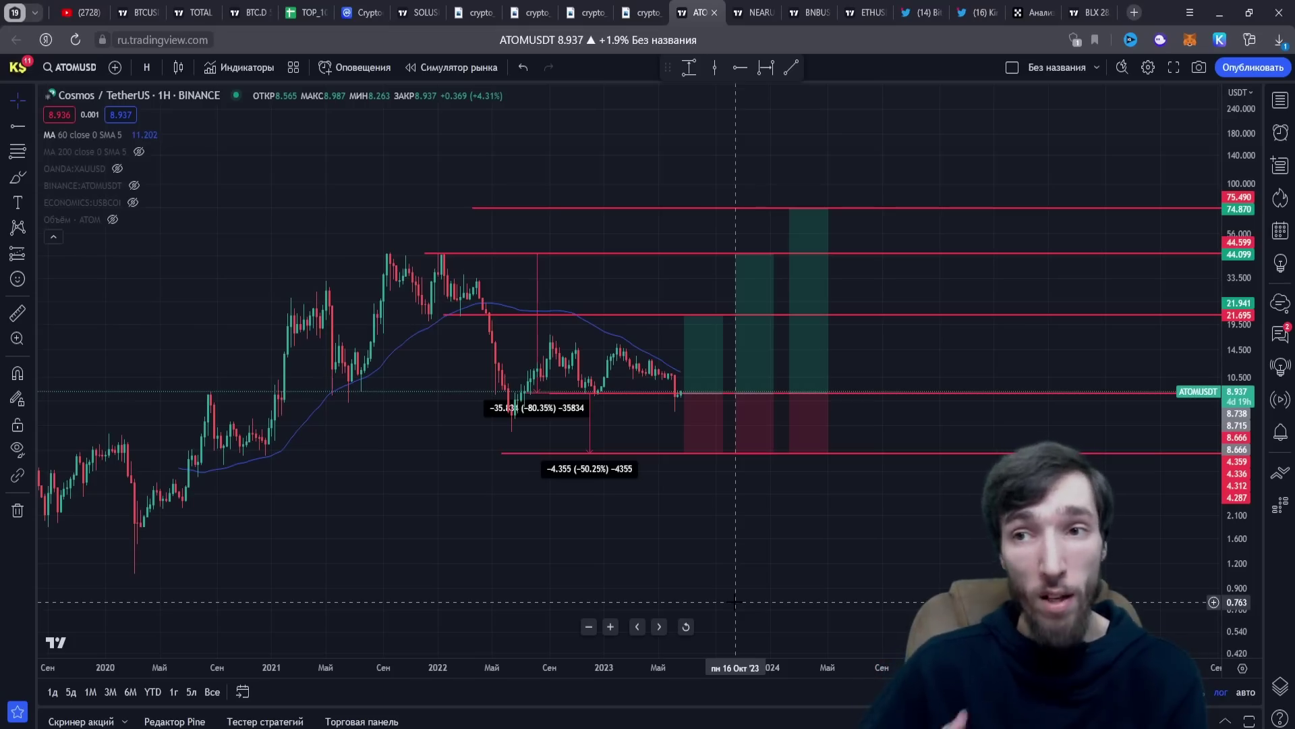
pyautogui.hotkey('ctrl', 'Tab')
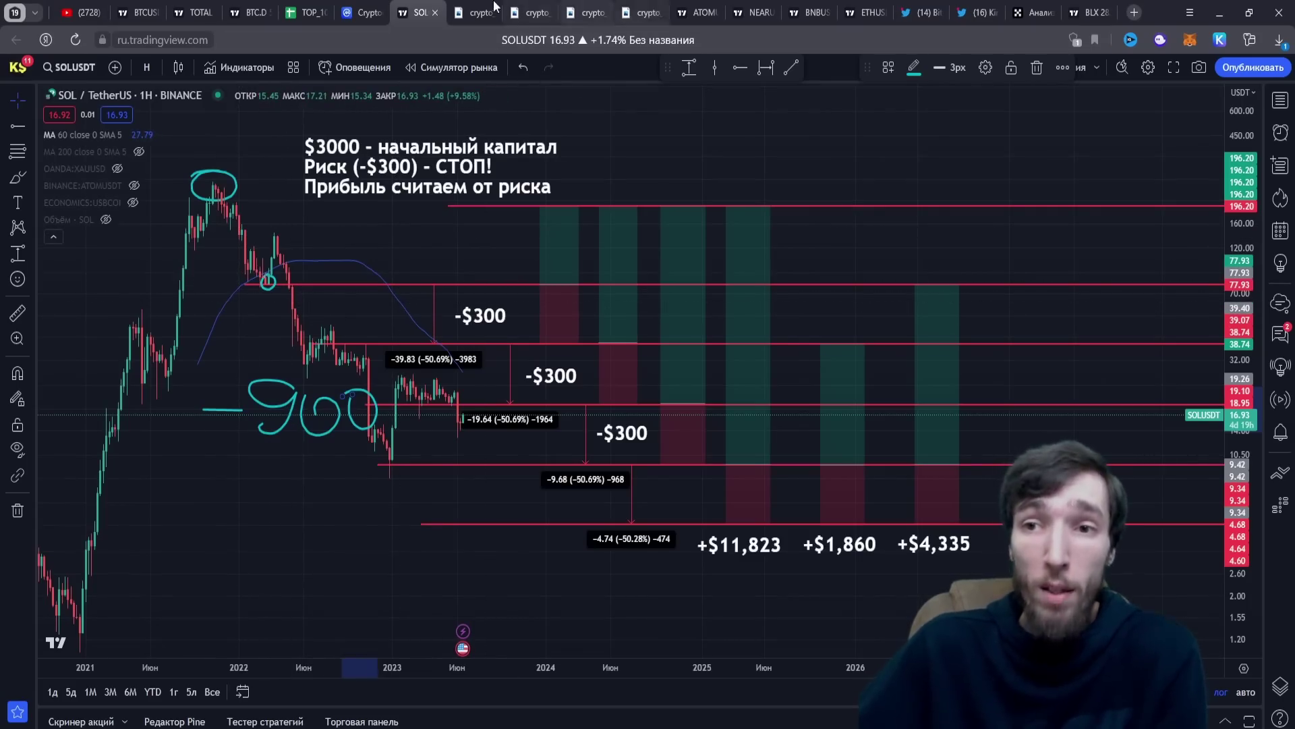
# Step: View the Hard, Middle and Low Cap first-purchase recommendations image and the ATOMUSDT chart
pyautogui.click(464, 9)
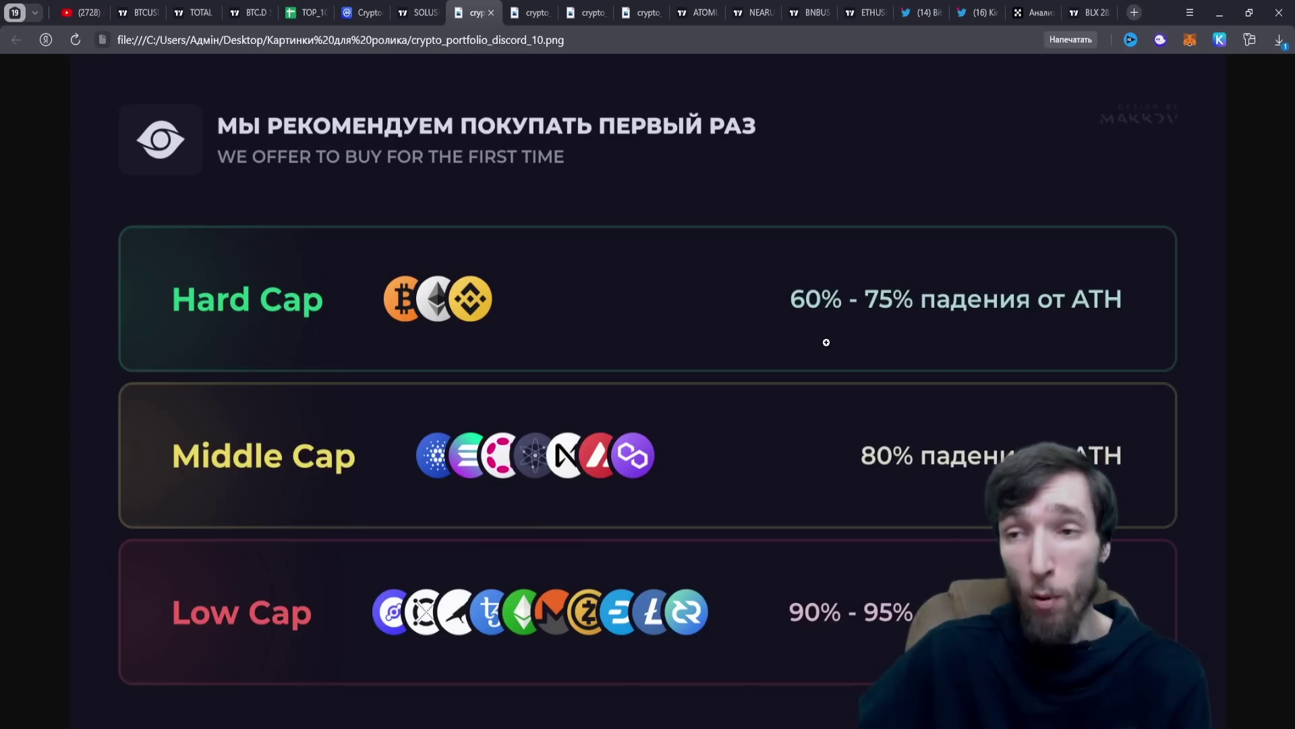
pyautogui.click(705, 12)
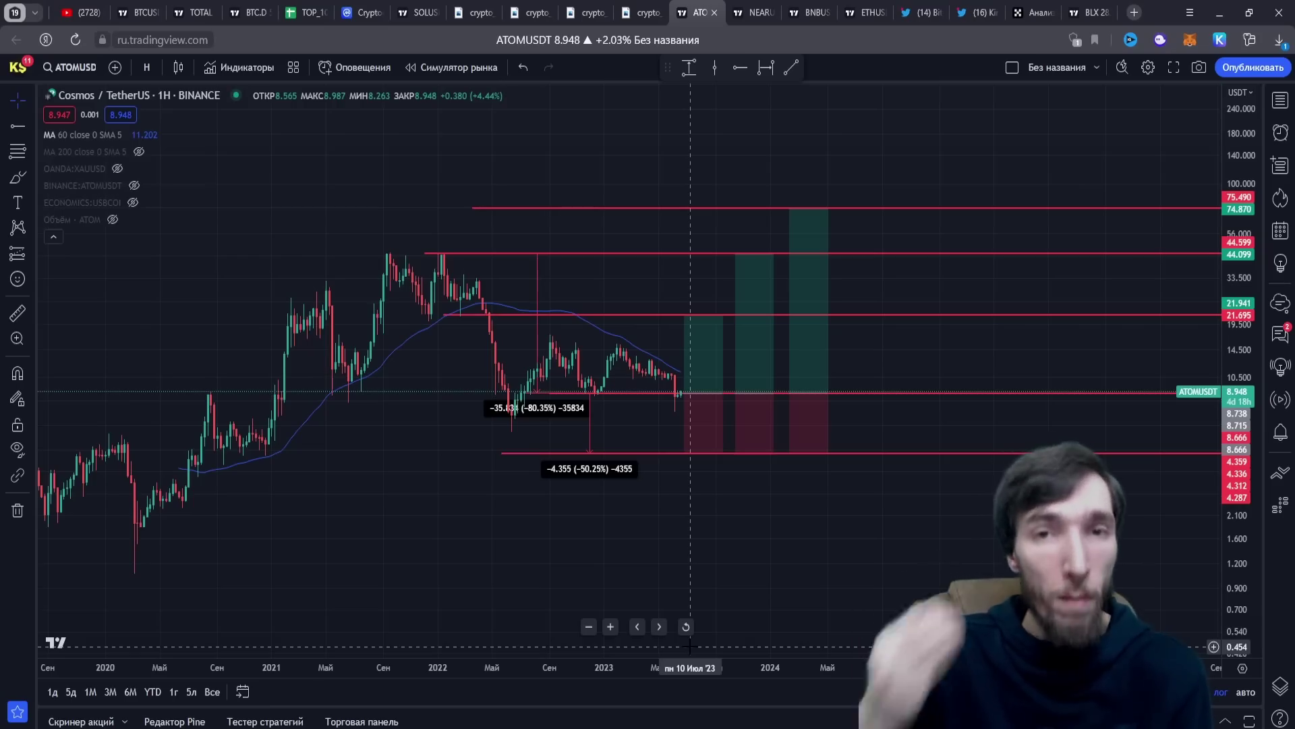
# Step: In the TOP_10 spreadsheet, set the starting capital of the second BTC strategy, Прибыль_2, to 10000
pyautogui.hotkey('ctrl', '5')
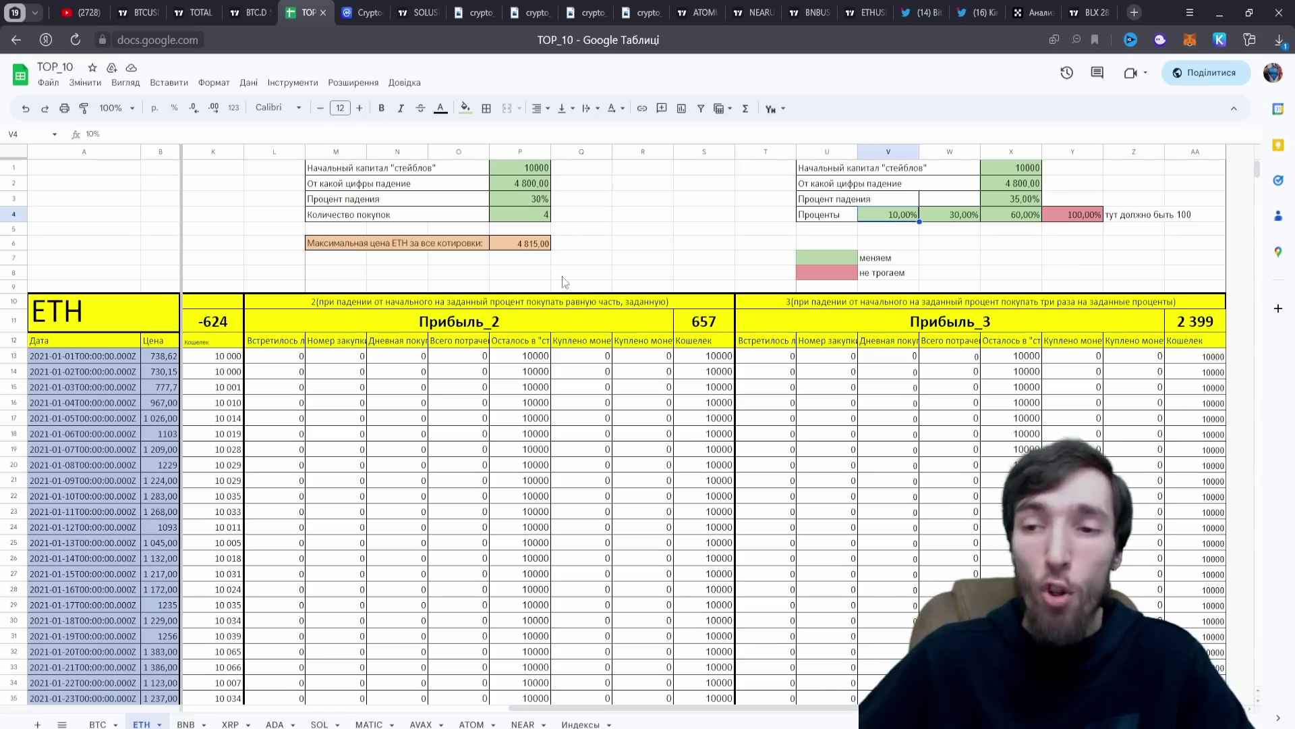
pyautogui.click(98, 724)
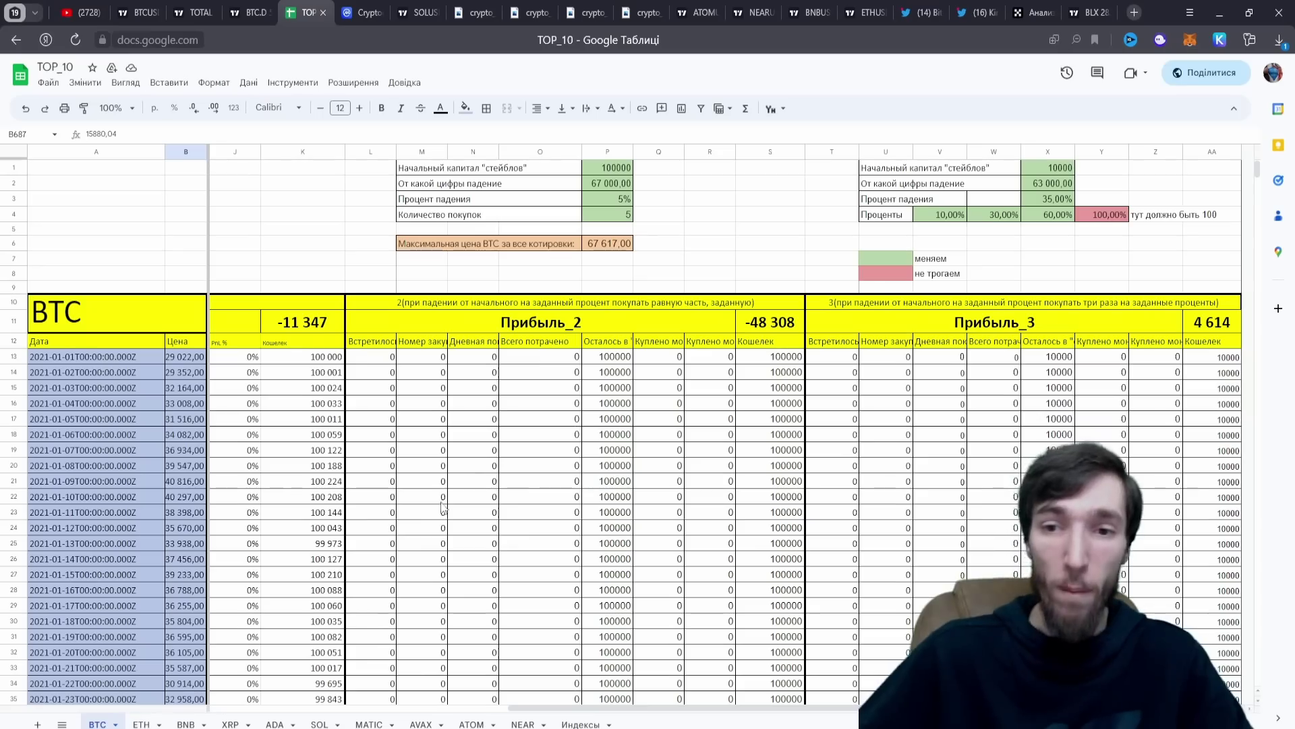
pyautogui.moveTo(531, 707); pyautogui.dragTo(527, 706)
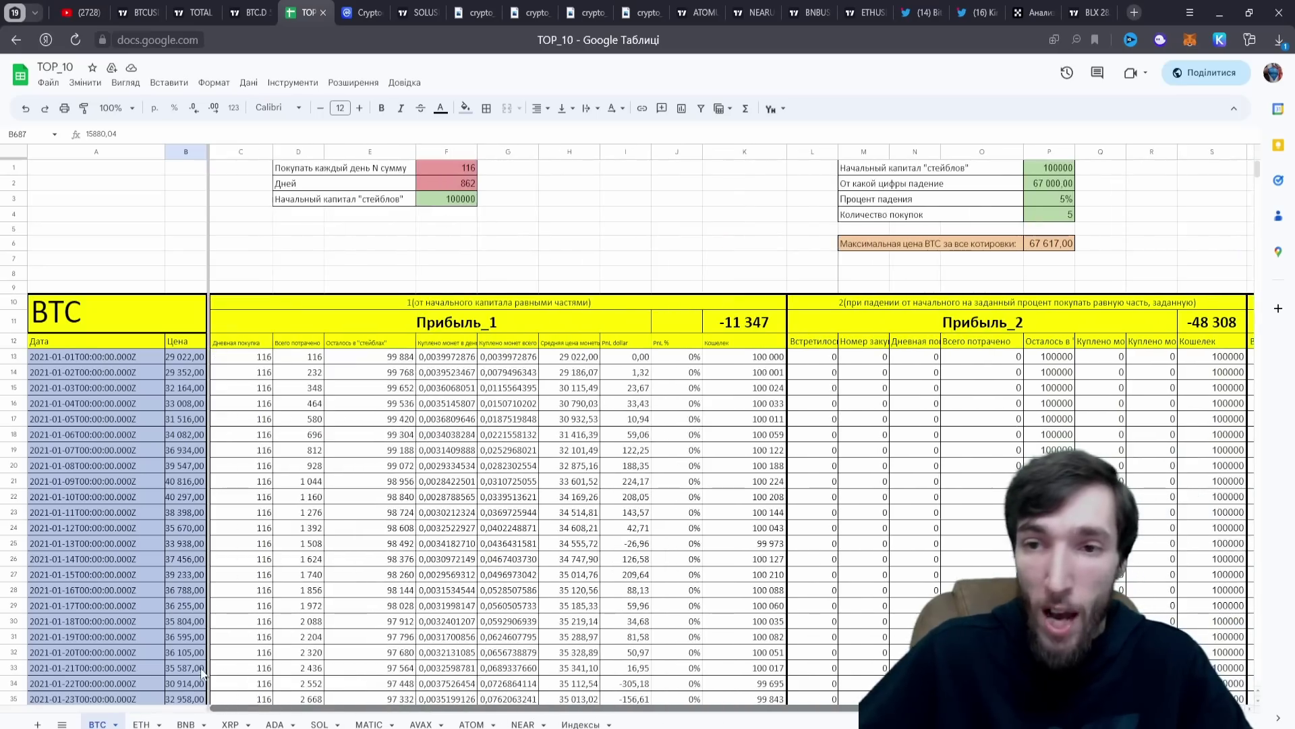
pyautogui.hscroll(5, 690, 667)
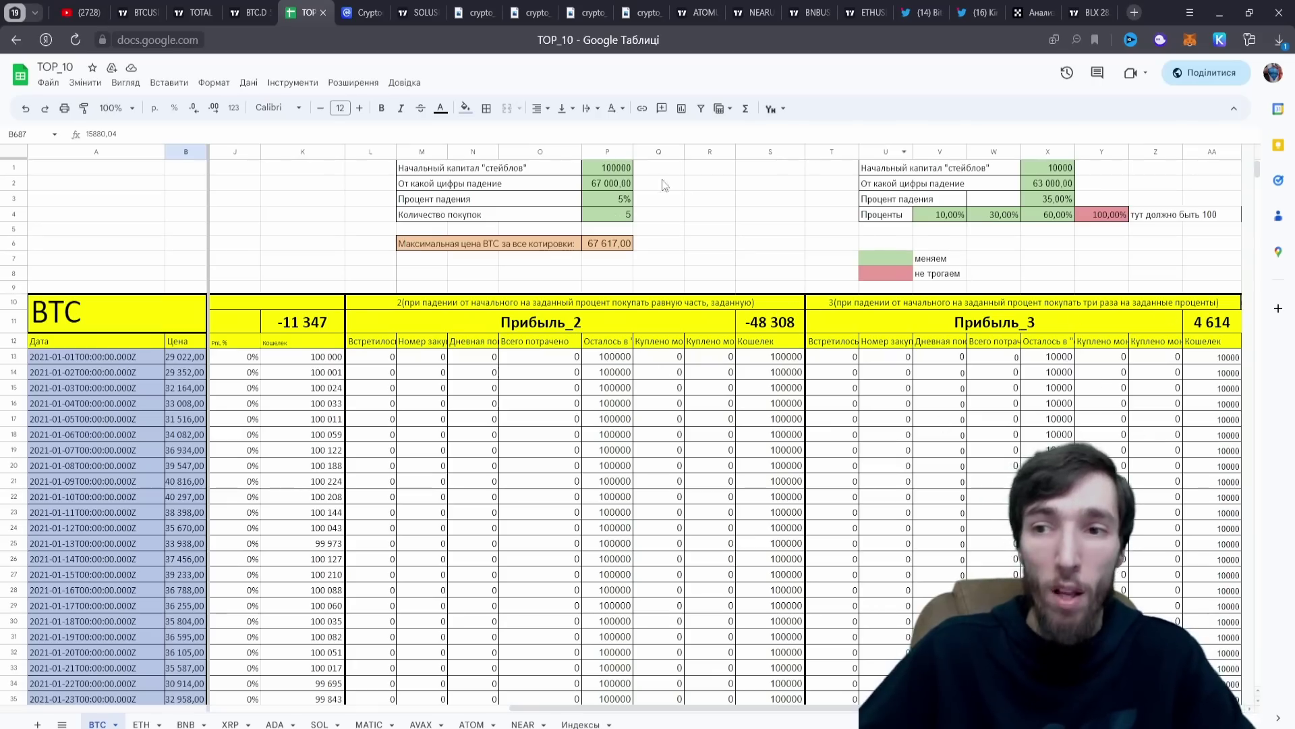
pyautogui.click(604, 166)
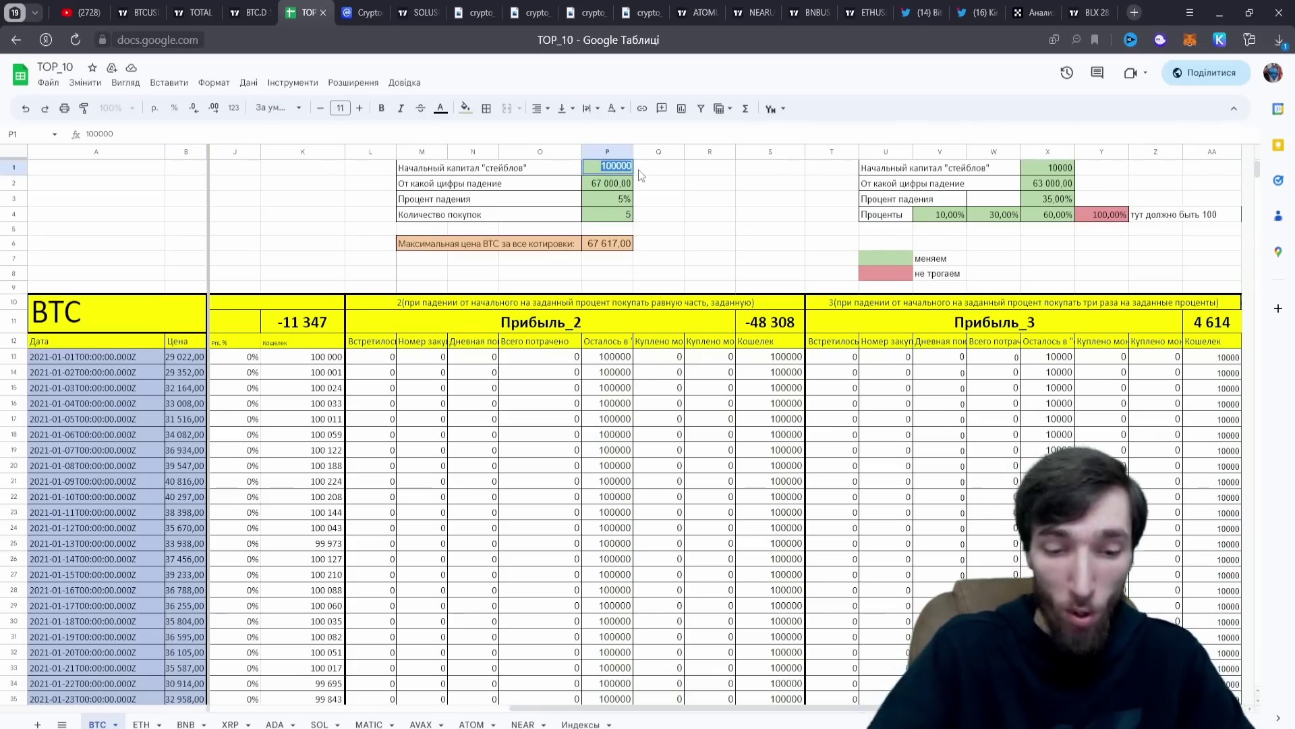
pyautogui.write('10000')
pyautogui.click(707, 701)
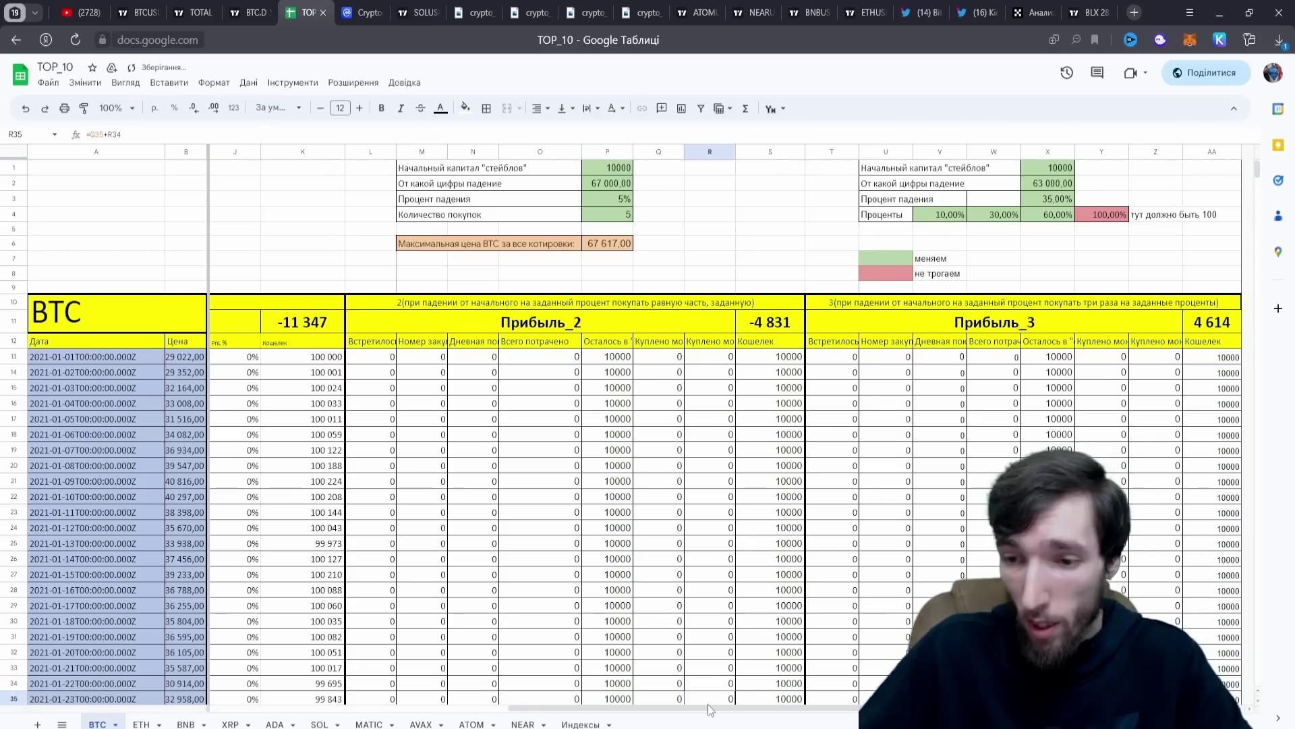
# Step: Set the starting capital of the first BTC strategy, Прибыль_1, to 10000
pyautogui.moveTo(707, 706); pyautogui.dragTo(445, 208)
pyautogui.click(445, 203)
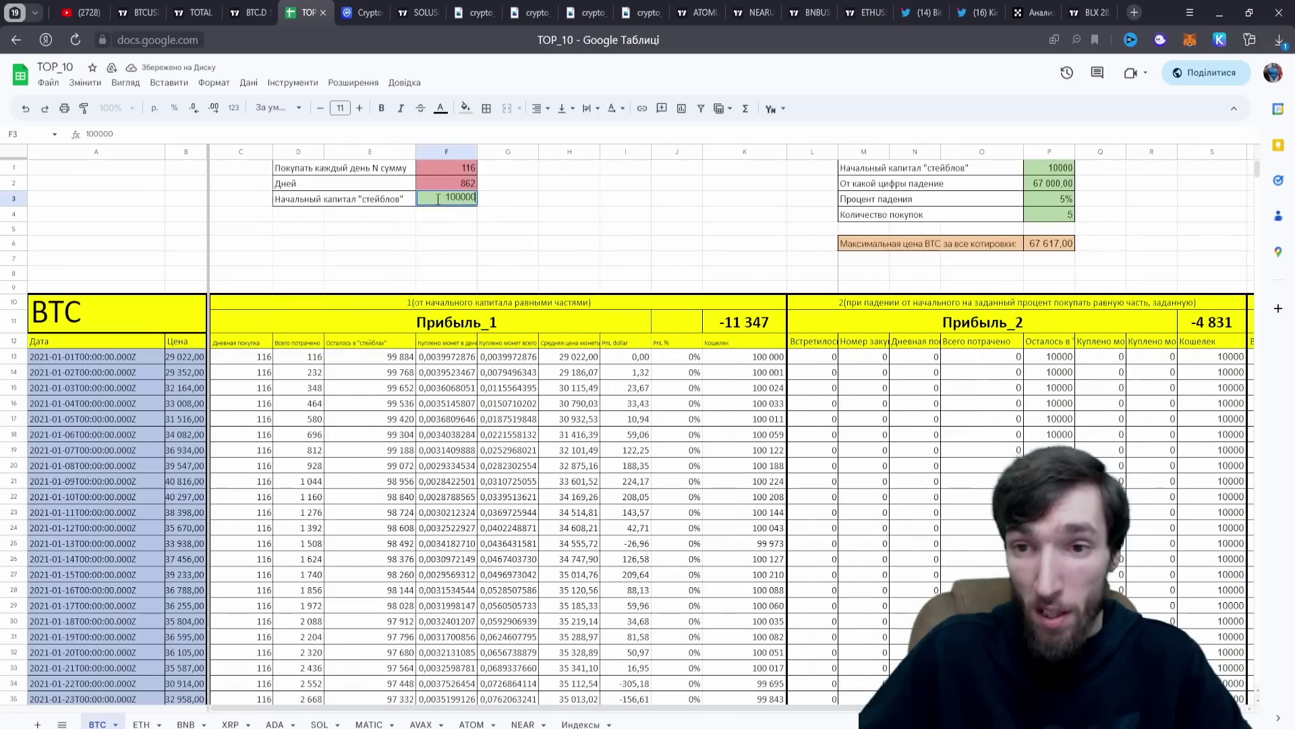
pyautogui.write('10000')
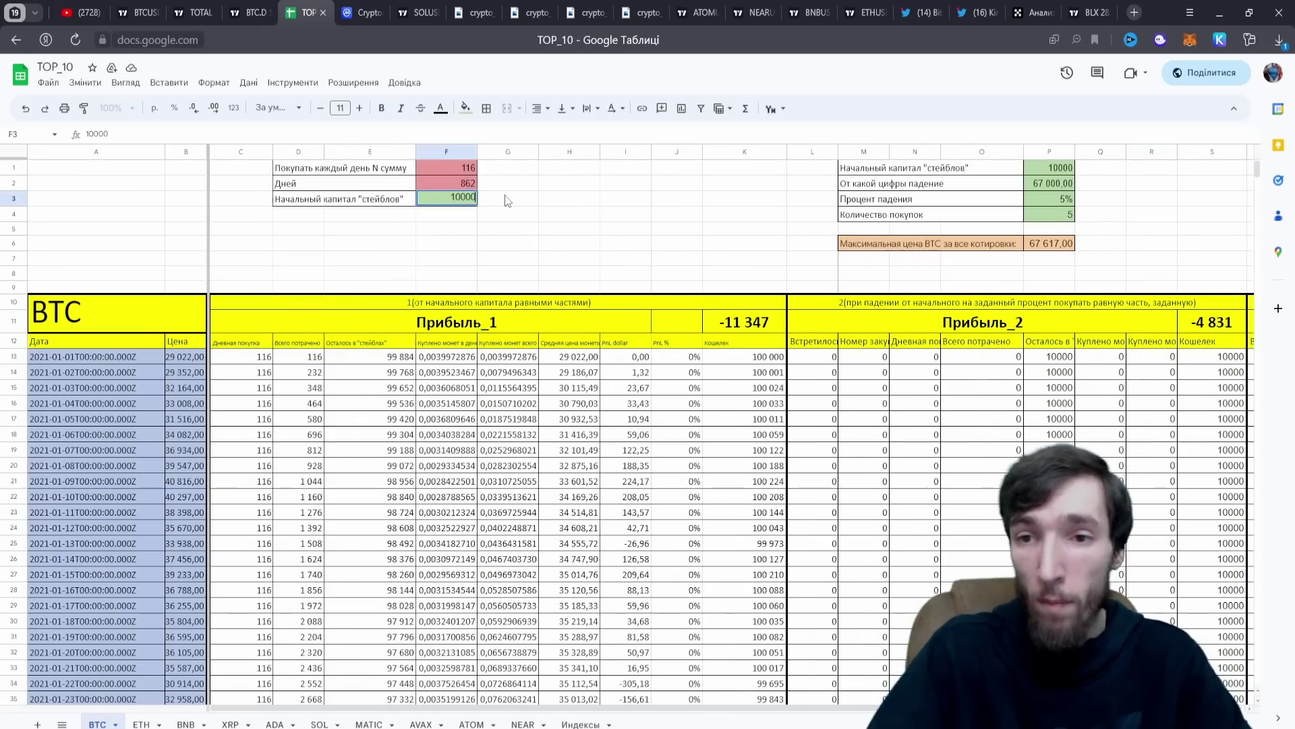
pyautogui.click(566, 200)
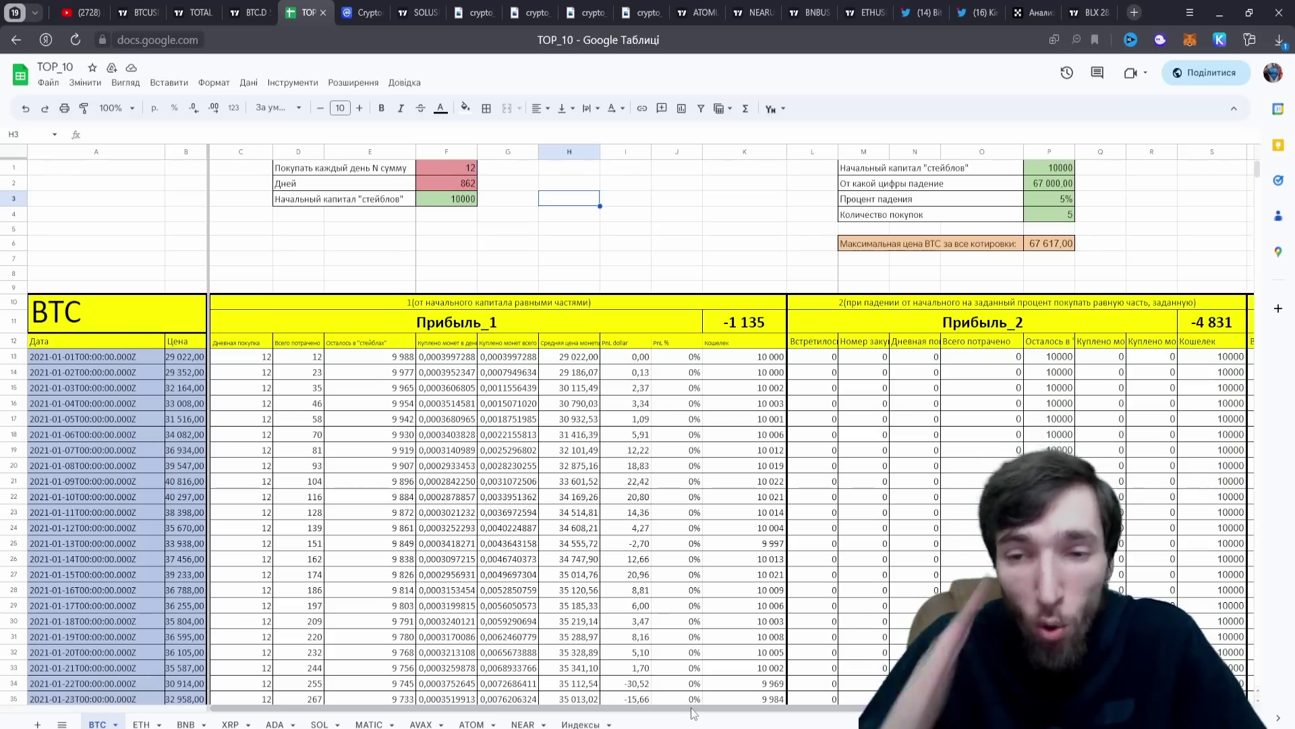
# Step: Compare the results of the second and third BTC strategies and view the ATOMUSDT chart again
pyautogui.moveTo(692, 714); pyautogui.dragTo(904, 714)
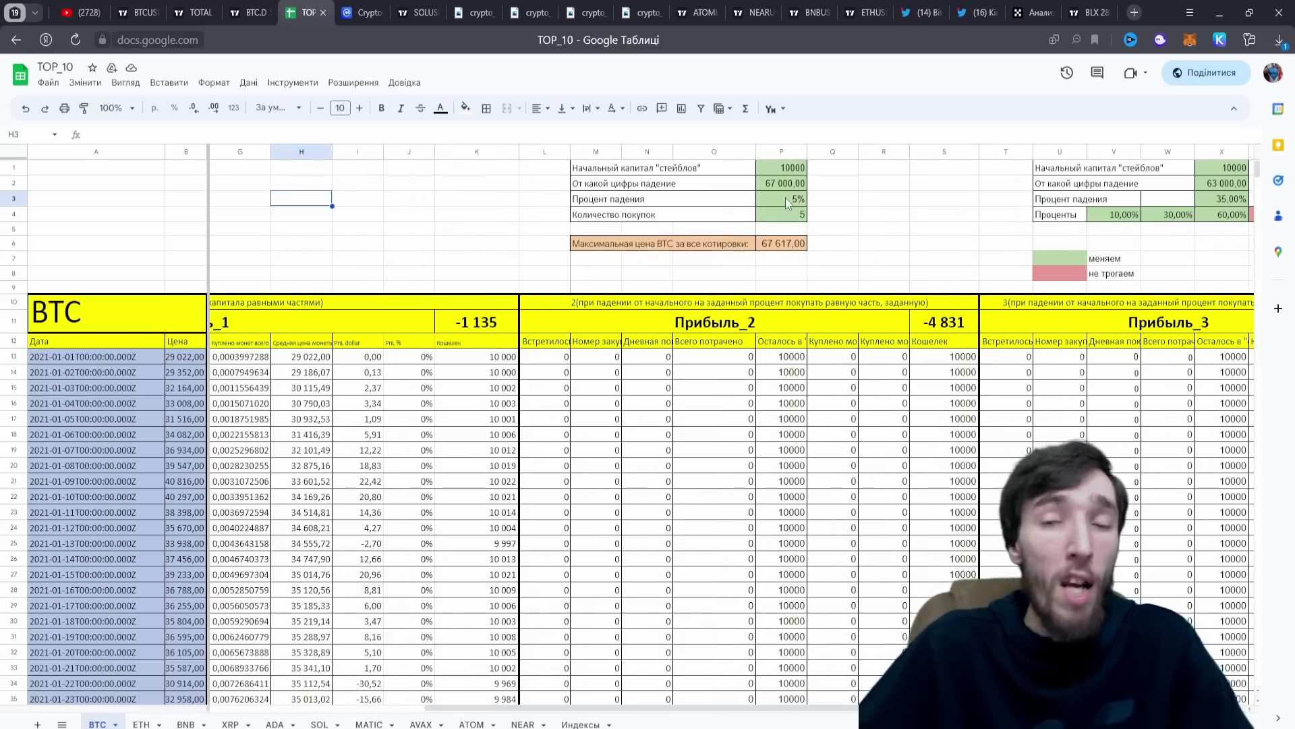
pyautogui.moveTo(793, 707); pyautogui.dragTo(877, 707)
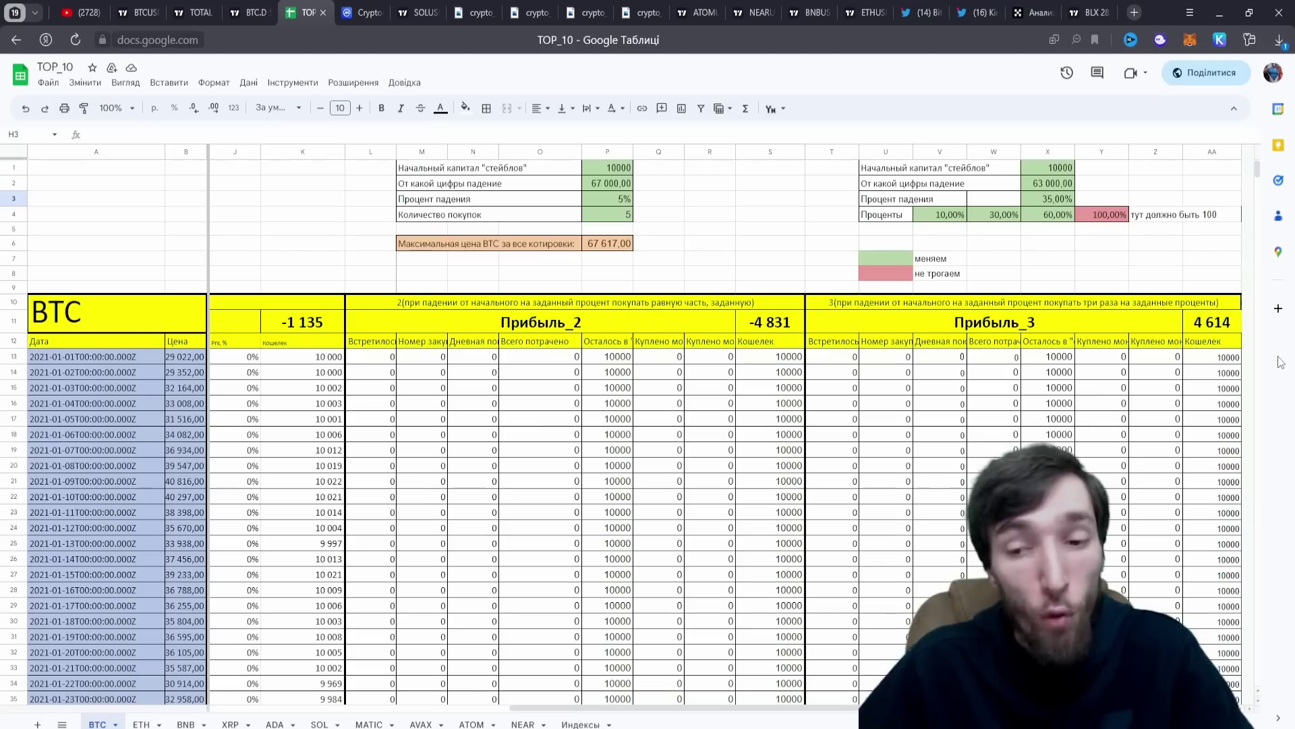
pyautogui.click(700, 13)
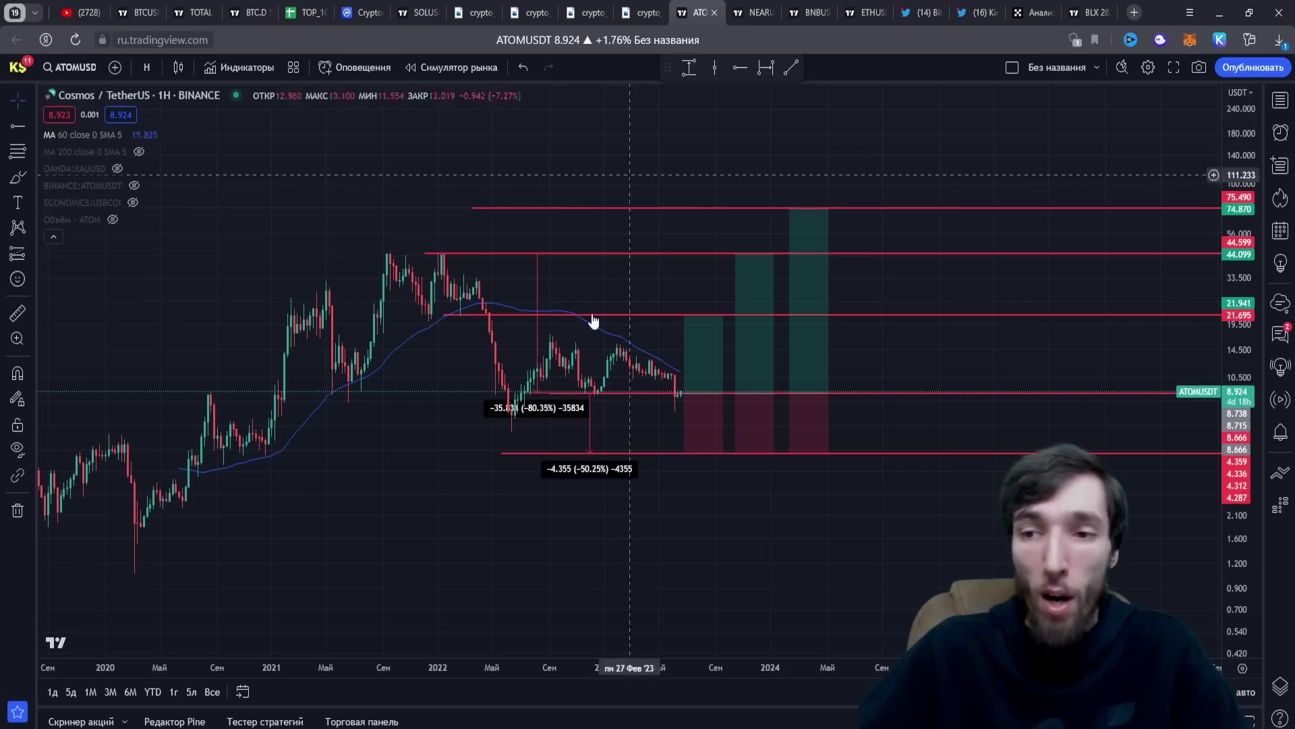
# Step: On the NEARUSDT chart, handwrite 10, 30 and 60 with the brush beside the three successive 60% fall measurements
pyautogui.click(762, 15)
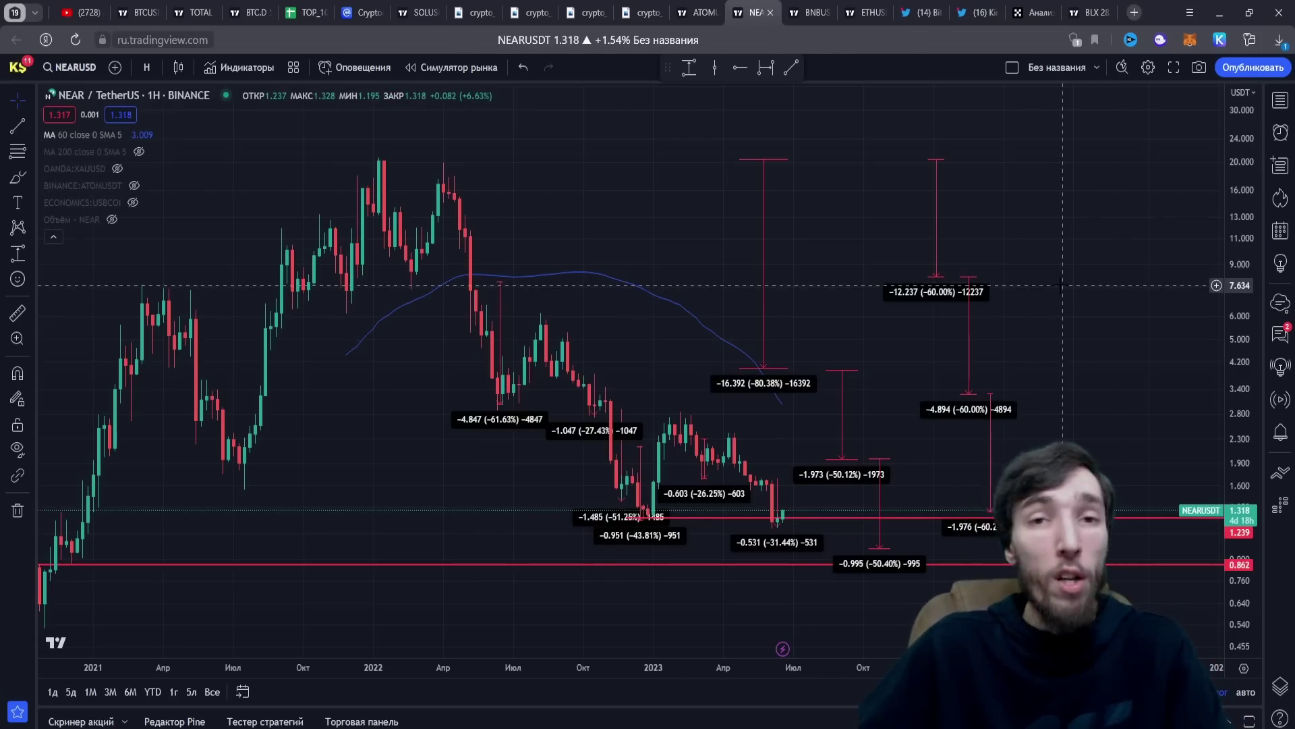
pyautogui.moveTo(1053, 283); pyautogui.dragTo(967, 276)
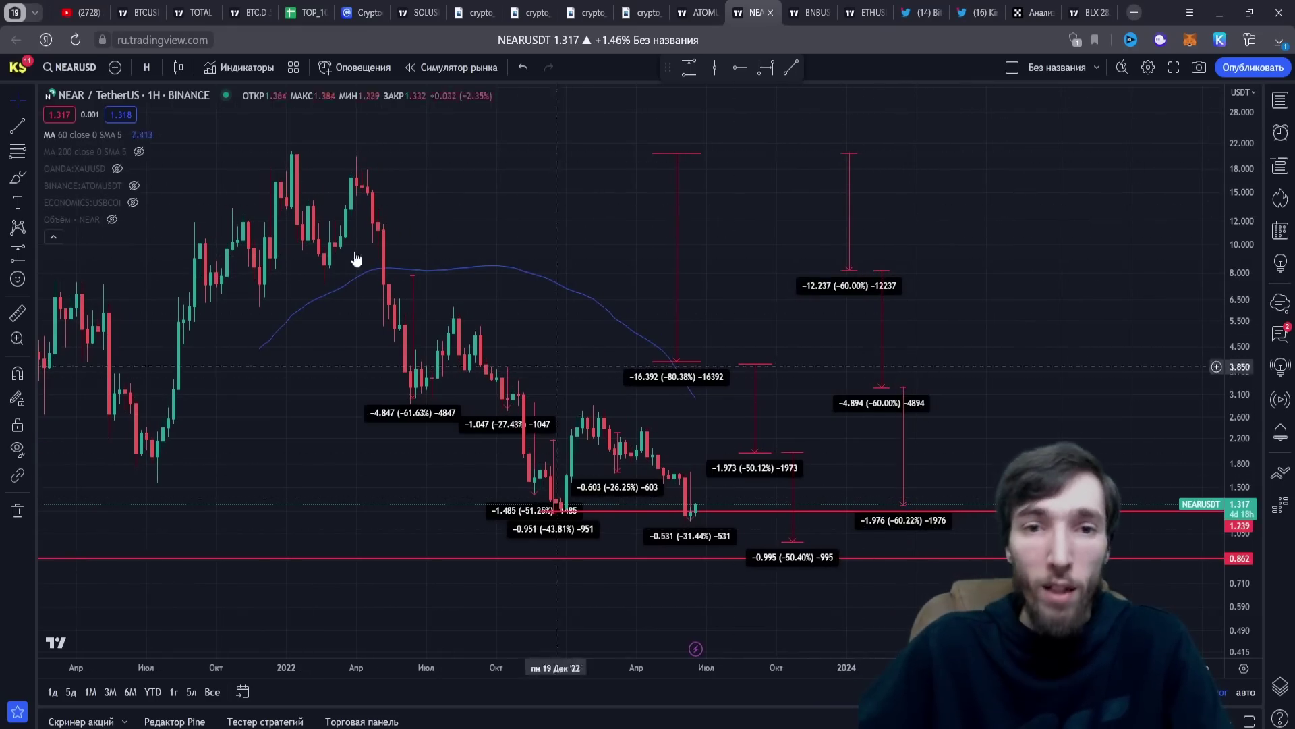
pyautogui.click(18, 177)
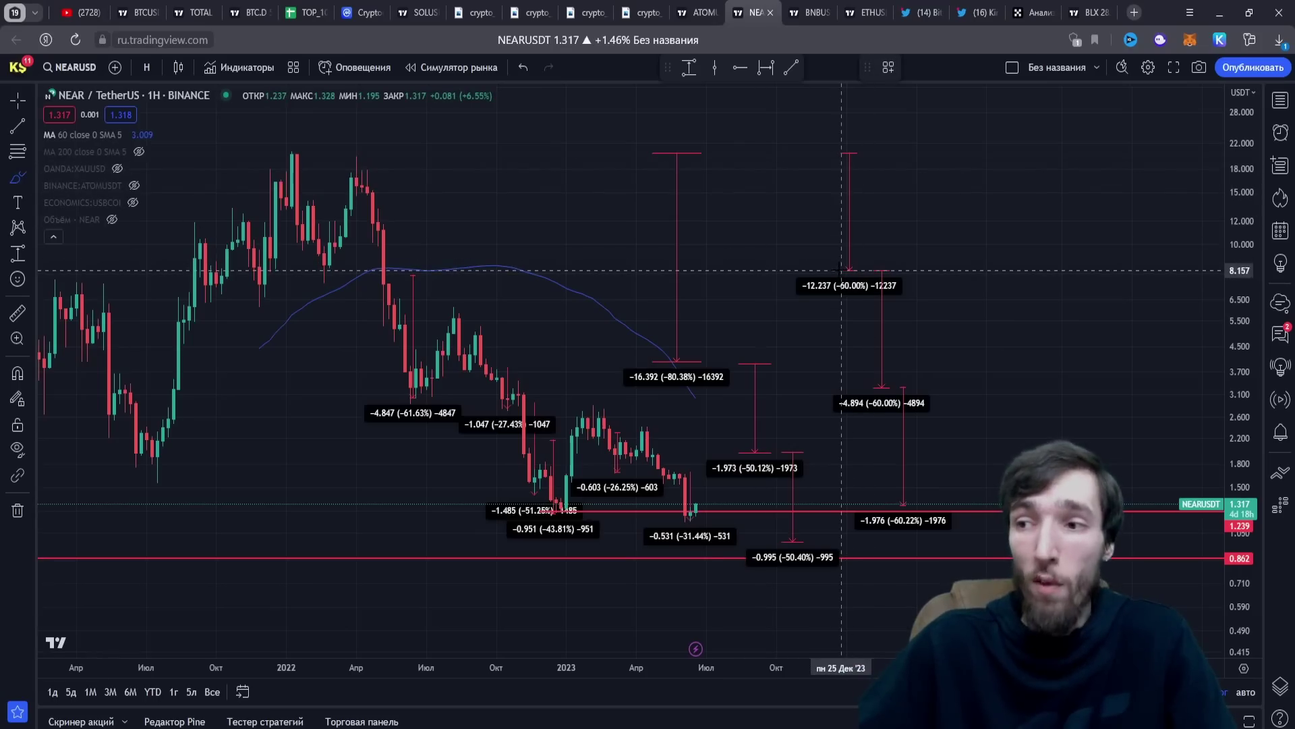
pyautogui.moveTo(841, 268); pyautogui.dragTo(836, 260)
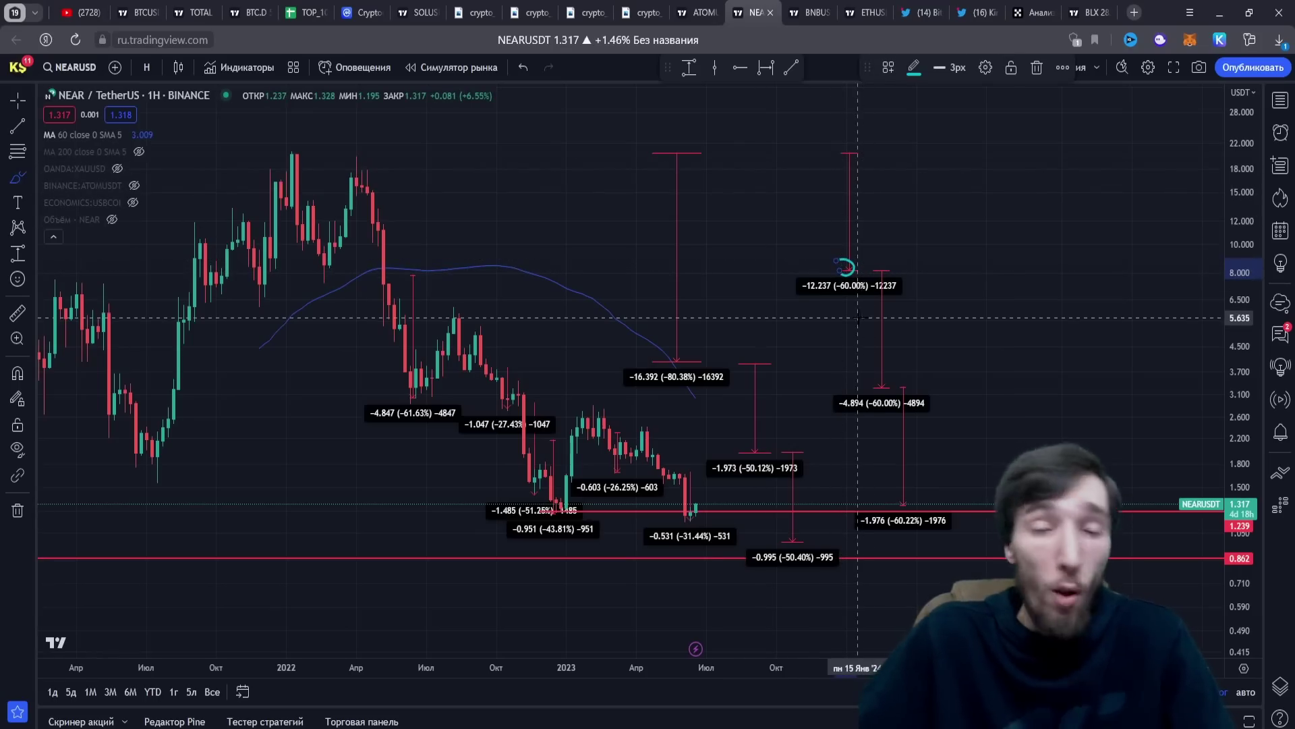
pyautogui.moveTo(874, 197)
pyautogui.mouseDown()
pyautogui.moveTo(867, 250)
pyautogui.moveTo(890, 214)
pyautogui.mouseUp()
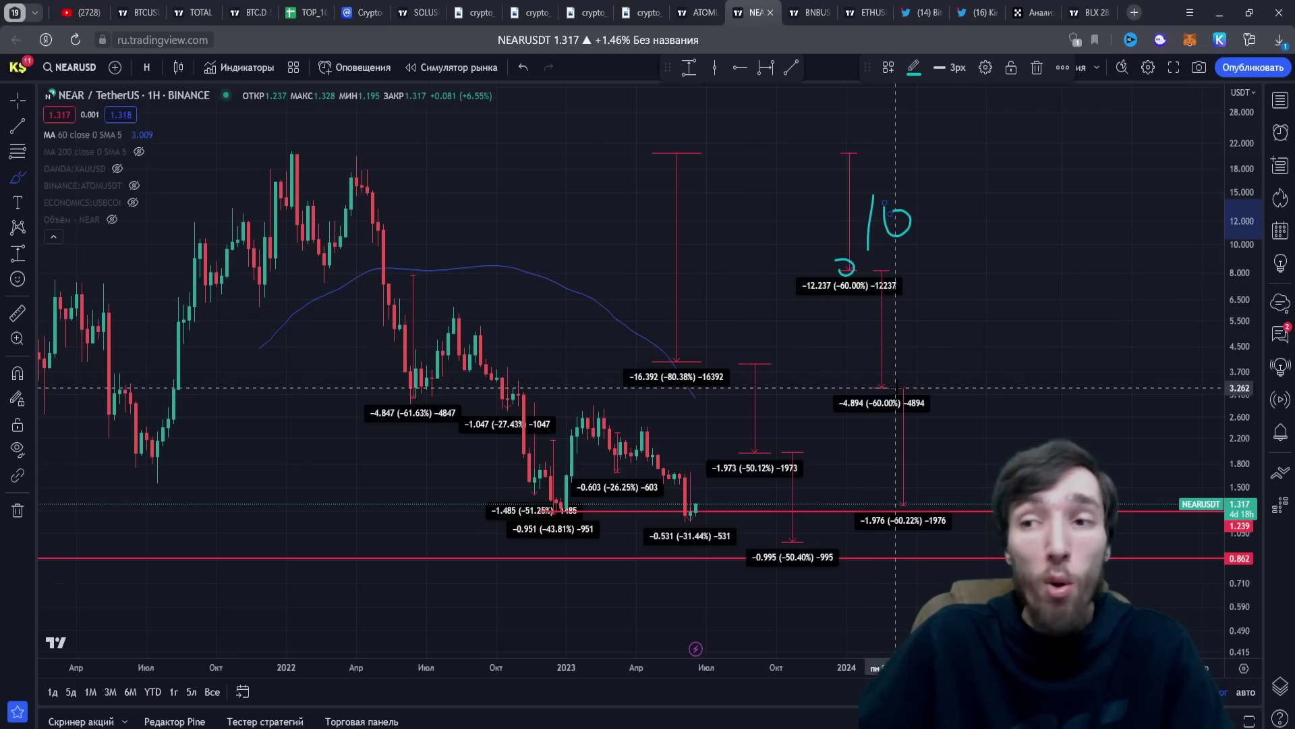
pyautogui.moveTo(923, 345)
pyautogui.mouseDown()
pyautogui.moveTo(933, 361)
pyautogui.moveTo(904, 379)
pyautogui.moveTo(945, 352)
pyautogui.mouseUp()
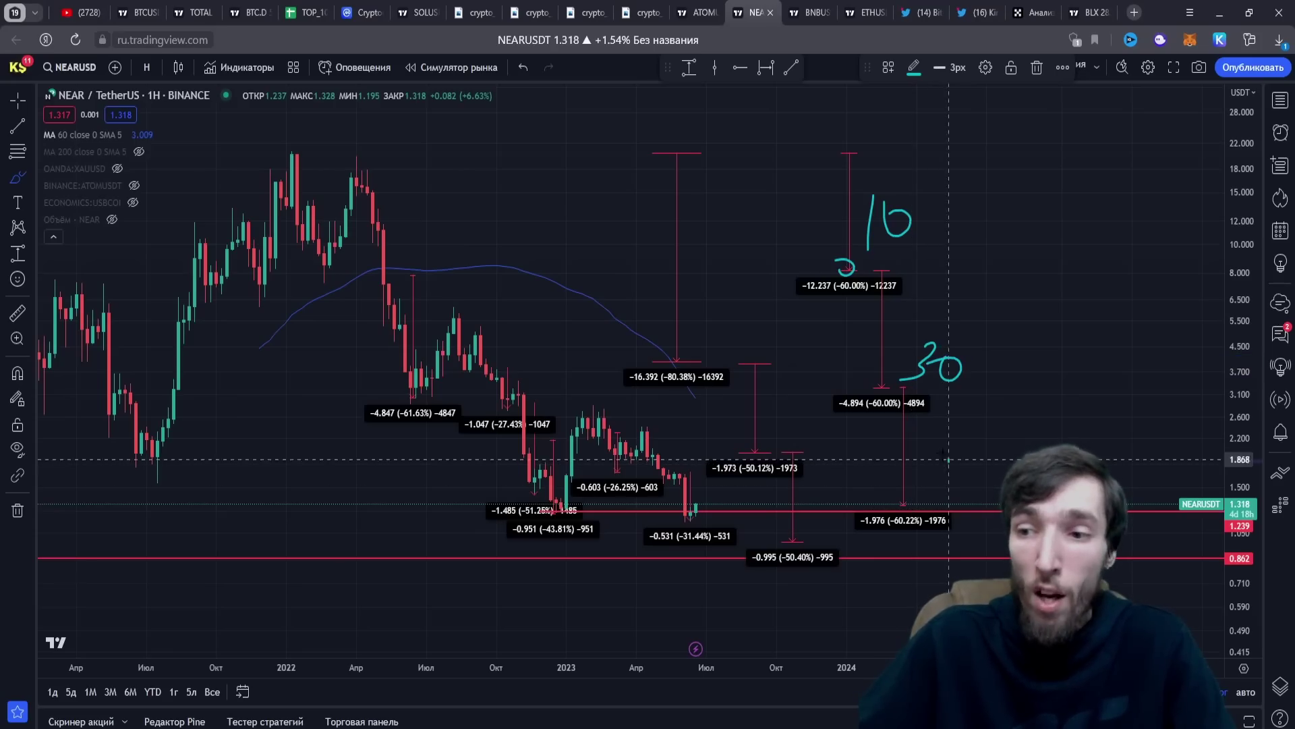
pyautogui.moveTo(937, 455)
pyautogui.mouseDown()
pyautogui.moveTo(922, 476)
pyautogui.moveTo(955, 484)
pyautogui.mouseUp()
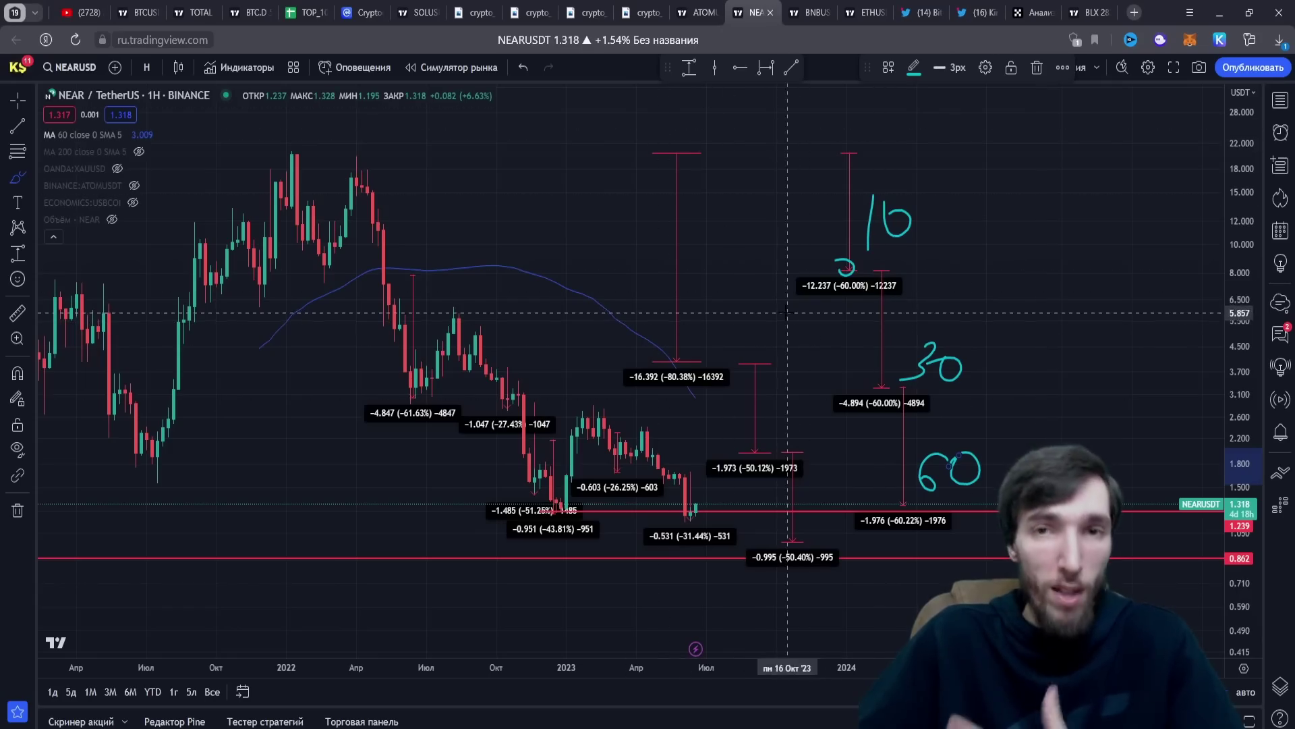
# Step: Handwrite 1000 above the NEAR candles, 100 beside the 10 and 300 beside the 30, and circle the mid-2022 low
pyautogui.moveTo(470, 130); pyautogui.dragTo(464, 197)
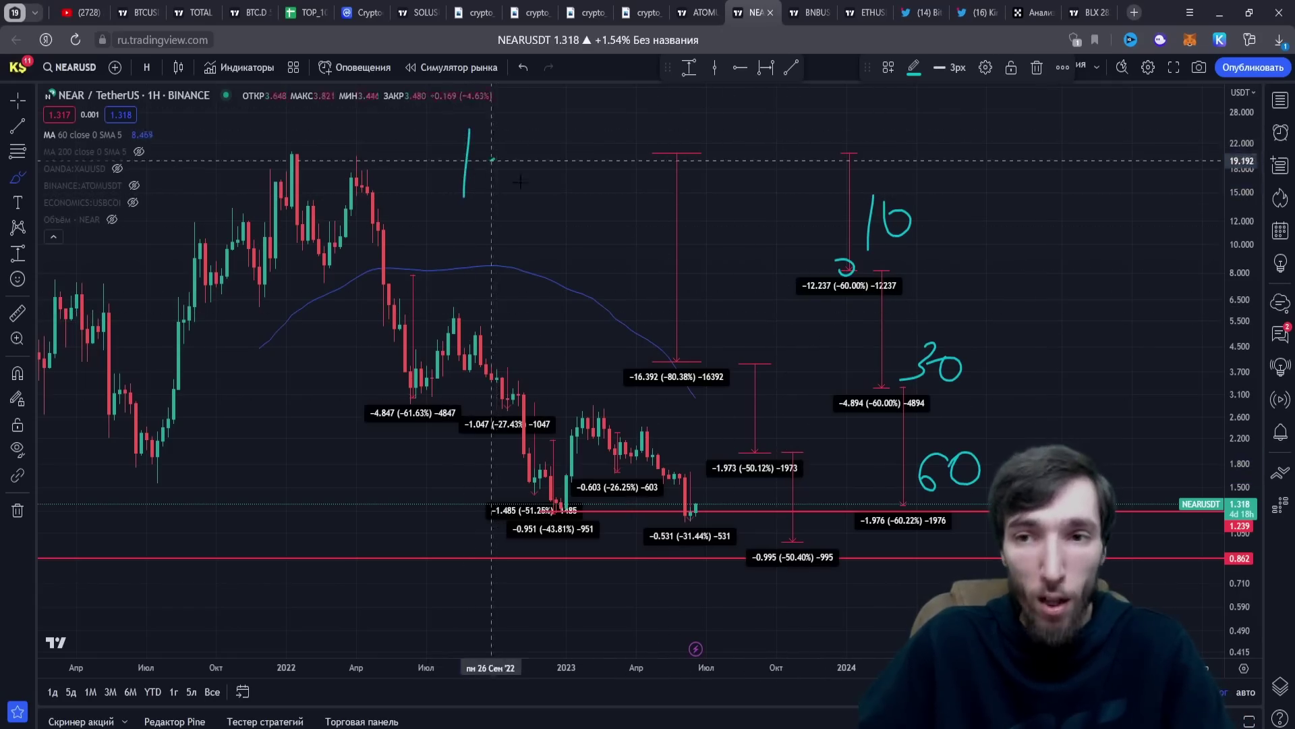
pyautogui.moveTo(518, 139)
pyautogui.mouseDown()
pyautogui.moveTo(603, 170)
pyautogui.moveTo(579, 139)
pyautogui.mouseUp()
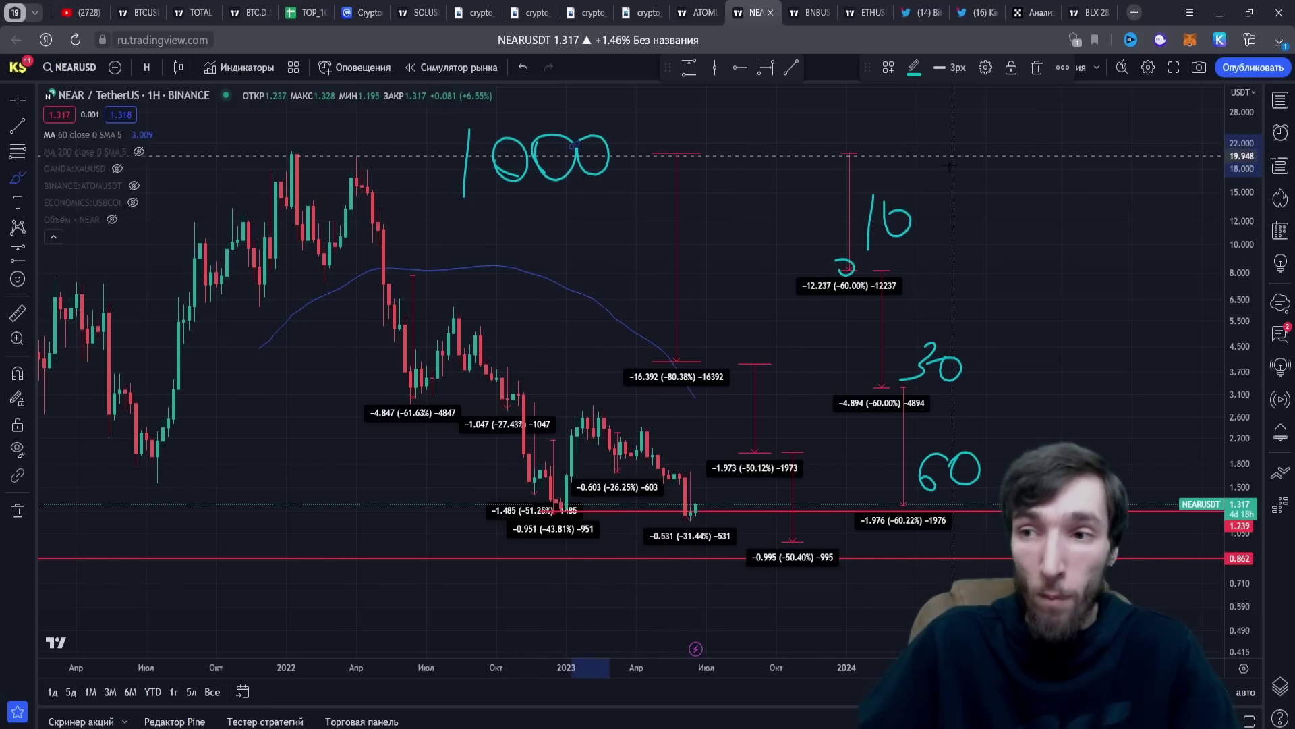
pyautogui.moveTo(954, 183); pyautogui.dragTo(948, 236)
pyautogui.moveTo(991, 194); pyautogui.dragTo(1020, 196)
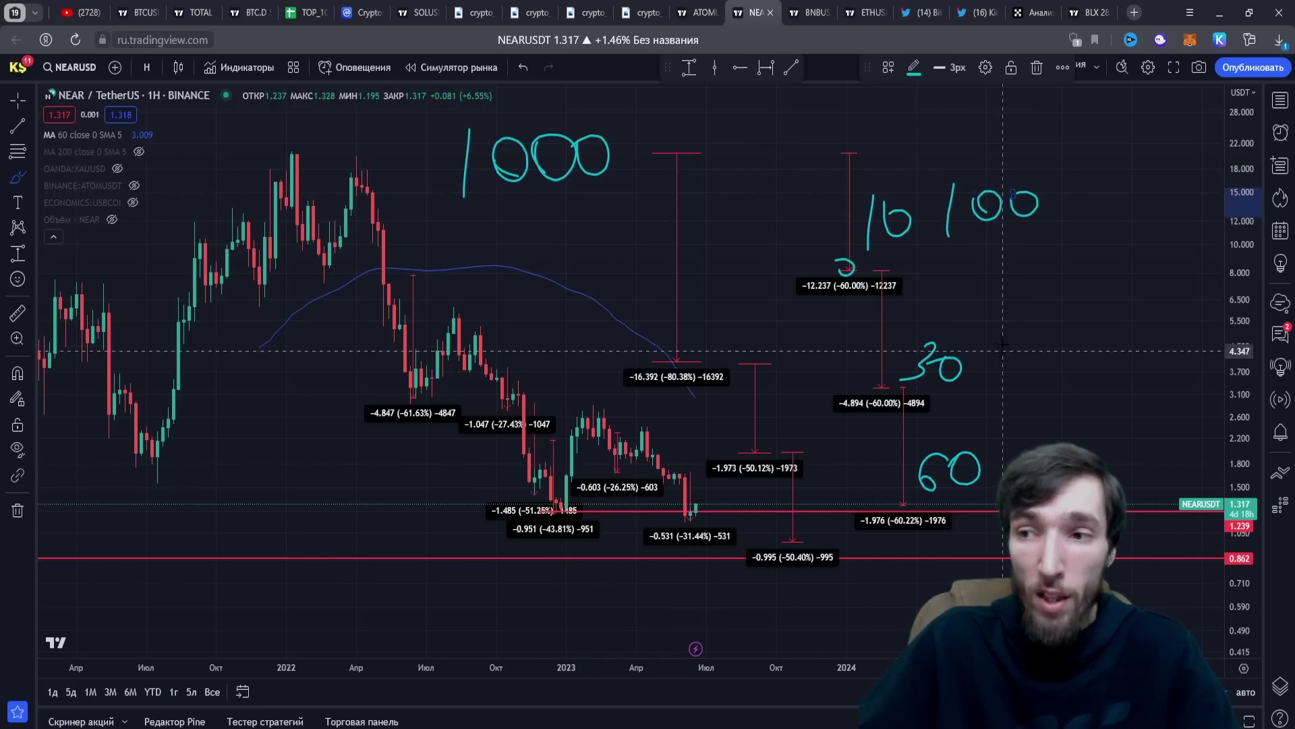
pyautogui.moveTo(1009, 347)
pyautogui.mouseDown()
pyautogui.moveTo(1012, 374)
pyautogui.moveTo(1067, 335)
pyautogui.moveTo(1057, 337)
pyautogui.mouseUp()
pyautogui.moveTo(1089, 333); pyautogui.dragTo(1087, 338)
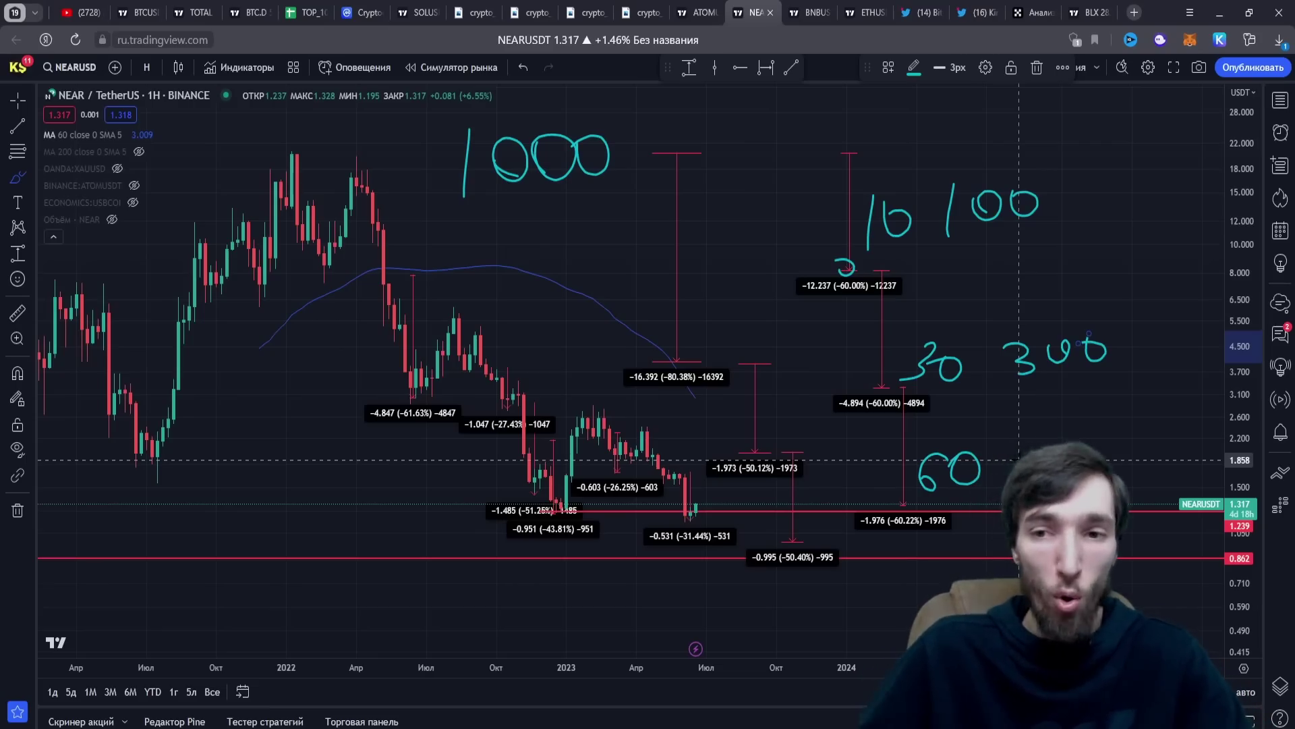
pyautogui.moveTo(411, 382)
pyautogui.mouseDown()
pyautogui.moveTo(432, 379)
pyautogui.moveTo(420, 355)
pyautogui.mouseUp()
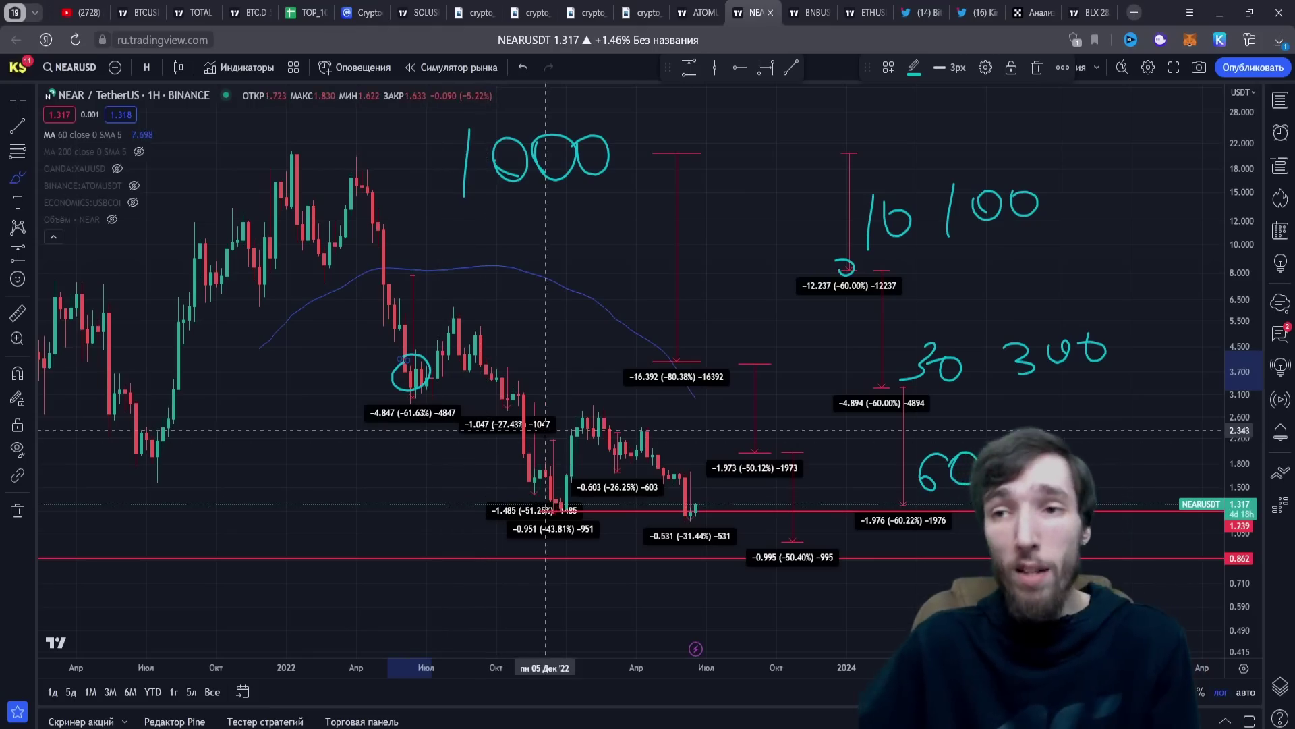
# Step: On the NEAR sheet of the TOP_10 spreadsheet, set the third strategy's fall percentage (Процент падения) to 60%
pyautogui.click(305, 12)
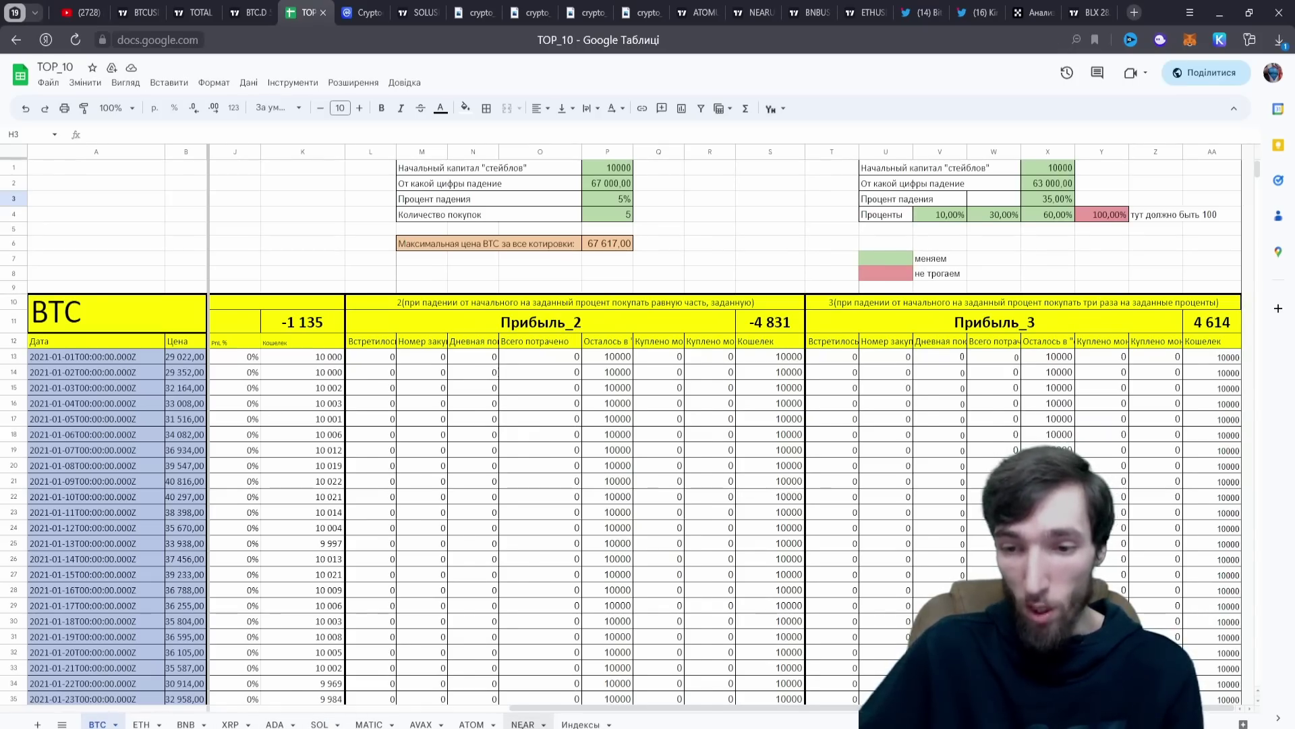
pyautogui.click(524, 724)
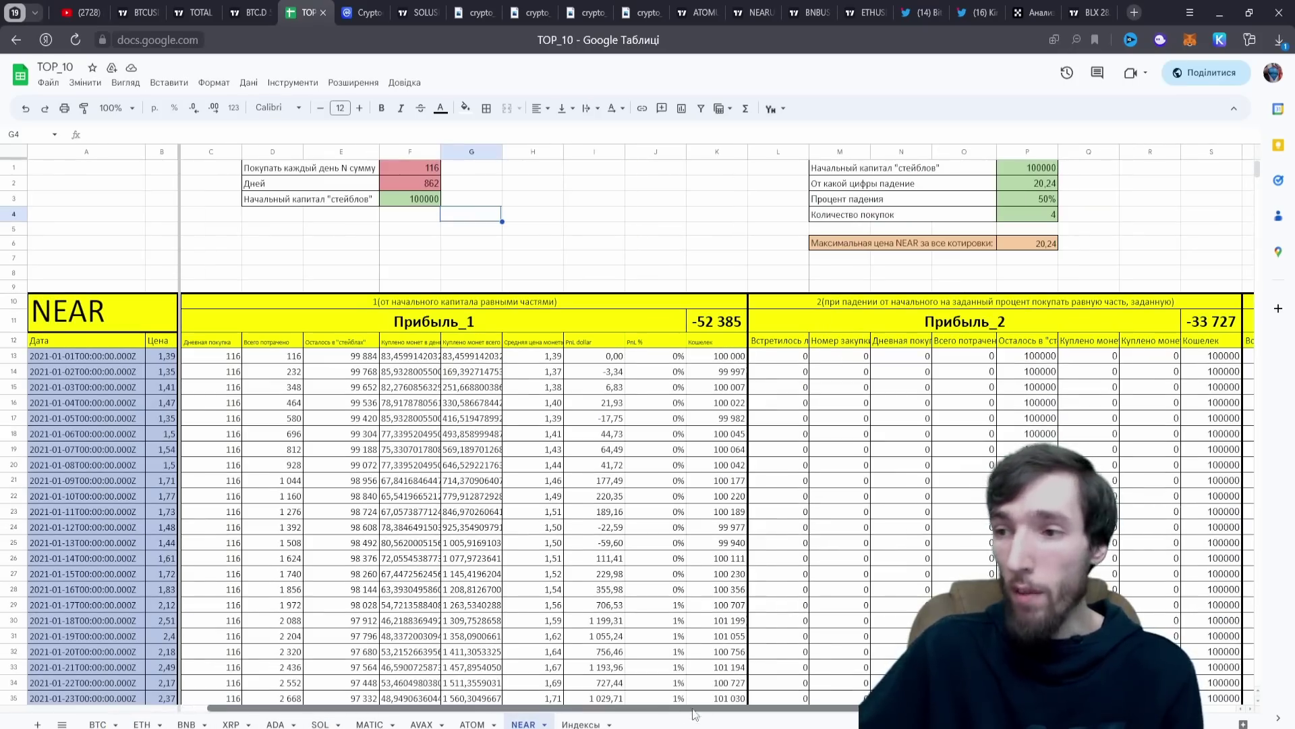
pyautogui.hscroll(8, 660, 714)
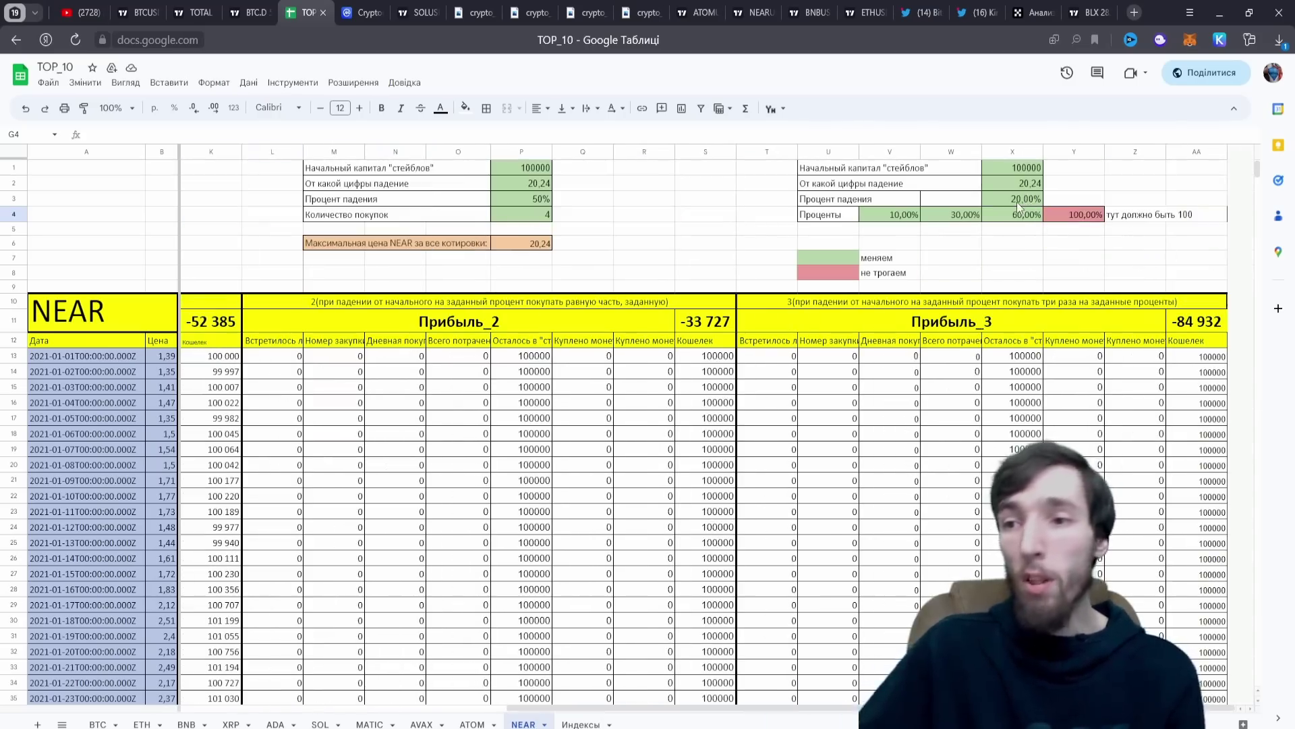
pyautogui.doubleClick(1018, 202)
pyautogui.doubleClick(1025, 197)
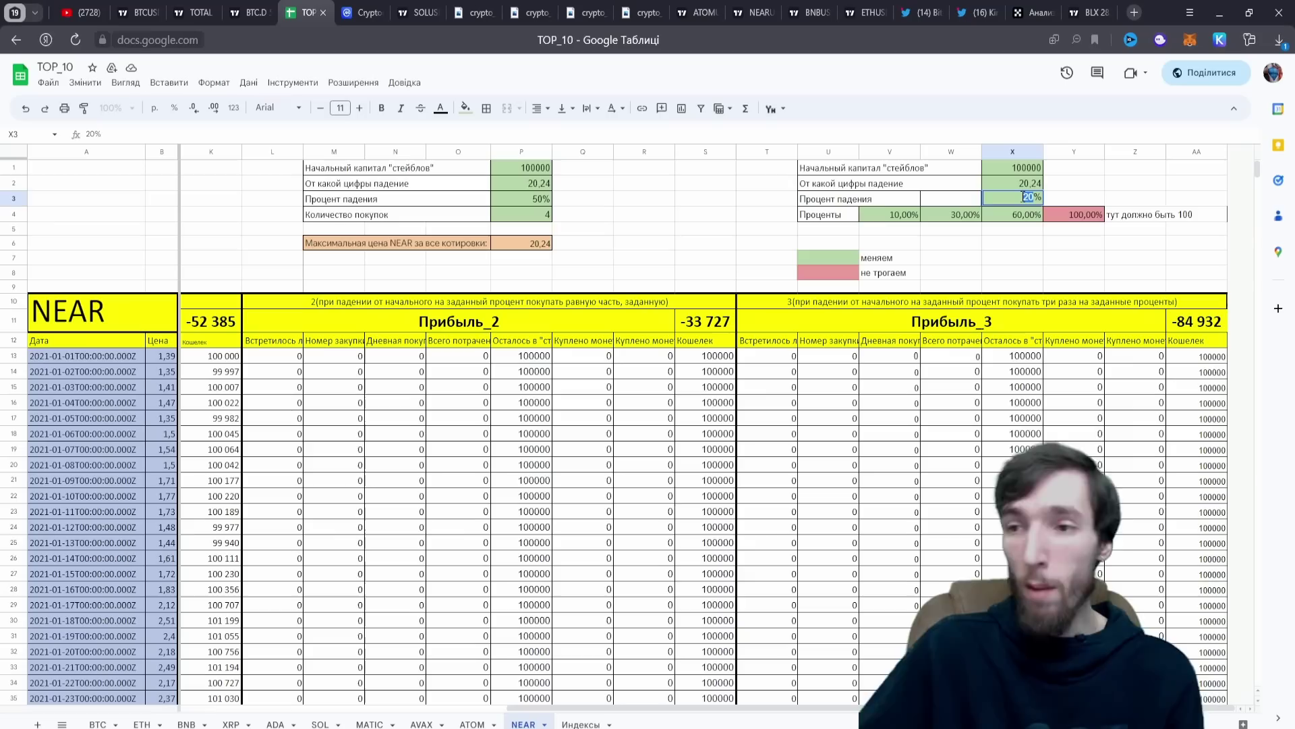
pyautogui.write('60')
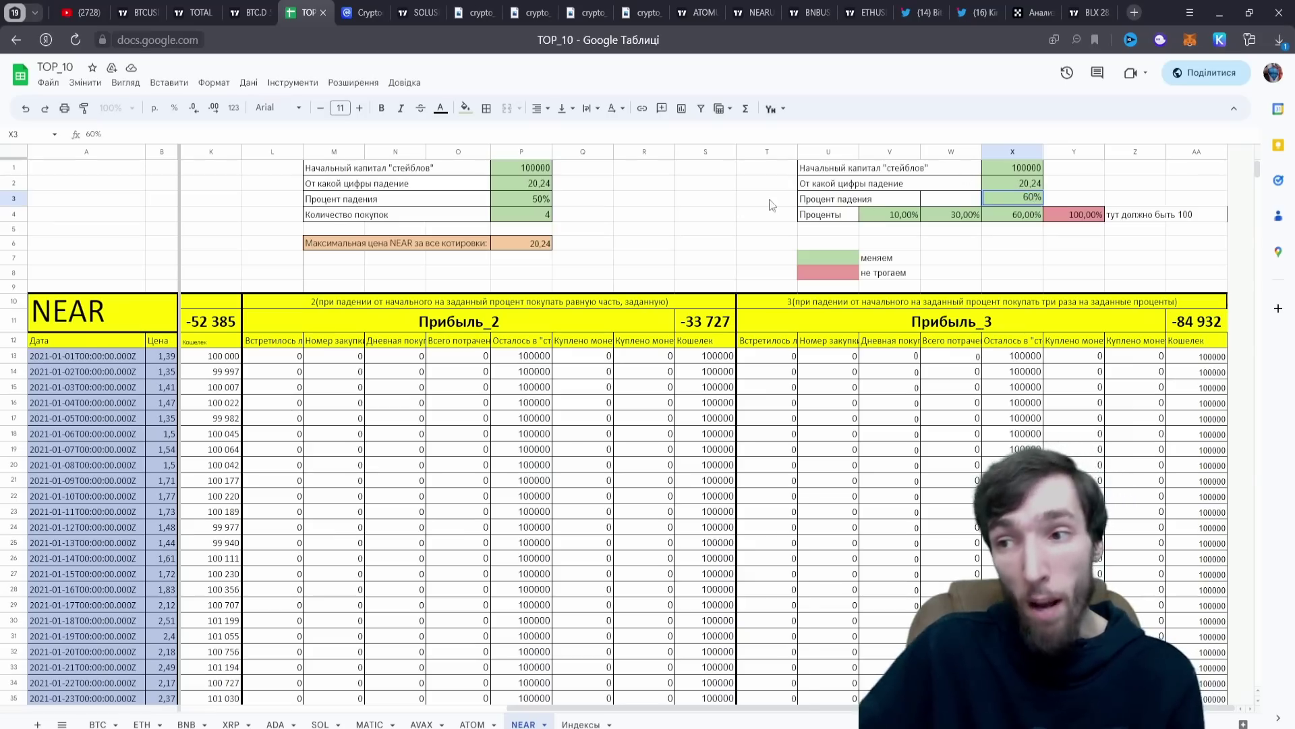
pyautogui.click(695, 204)
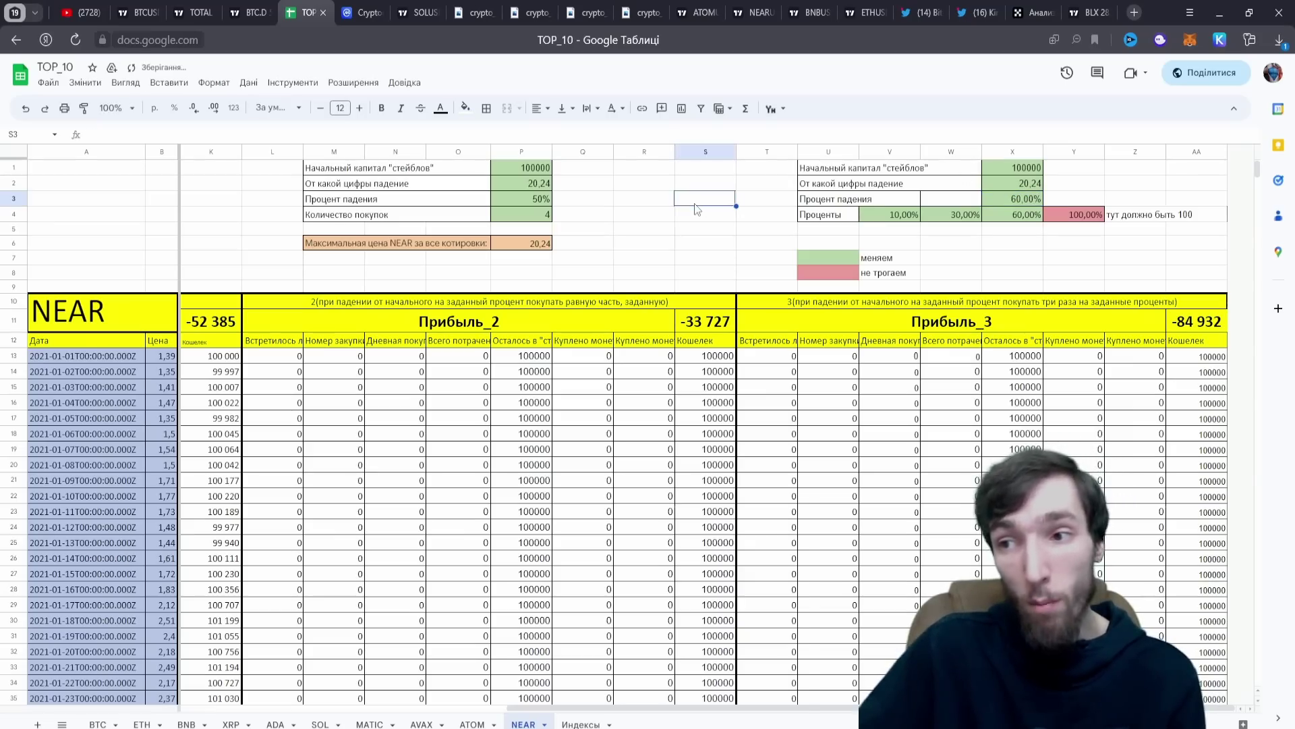
# Step: Set the starting capital of the third NEAR strategy, Прибыль_3, to 10000
pyautogui.click(1032, 168)
pyautogui.write('1')
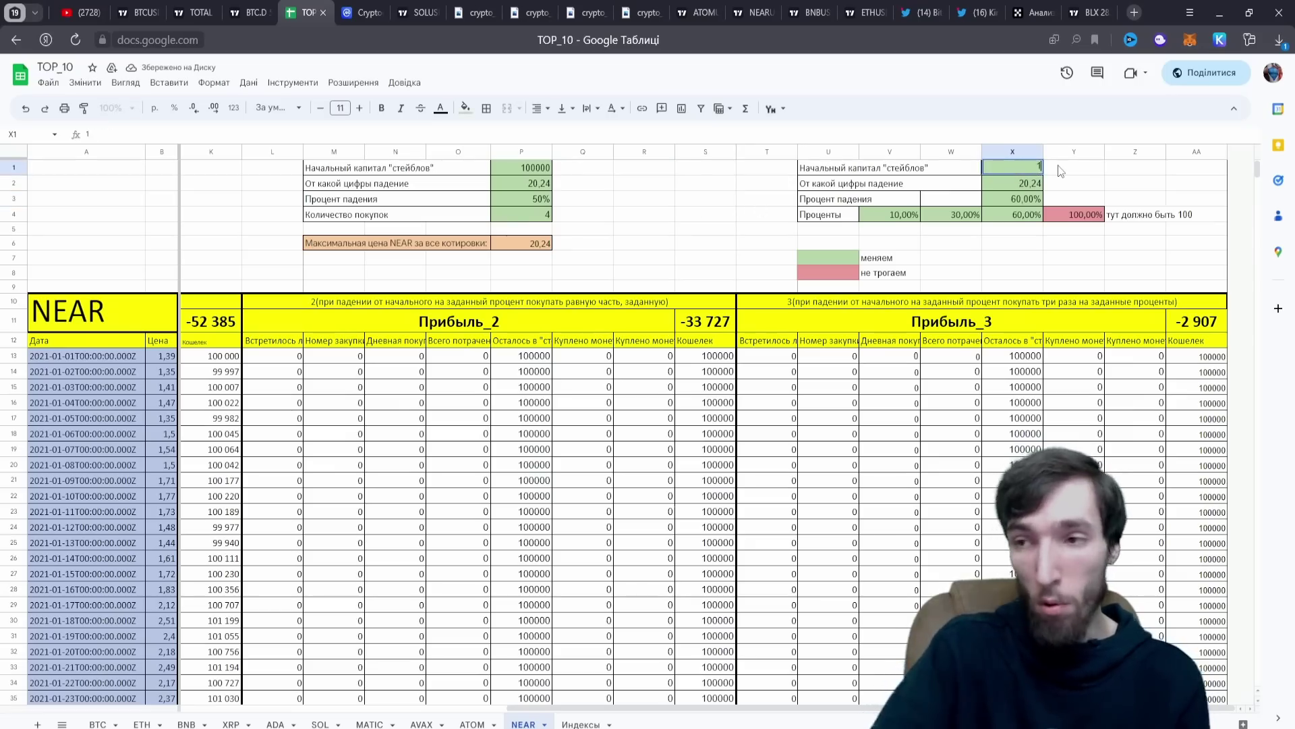
pyautogui.write('0000')
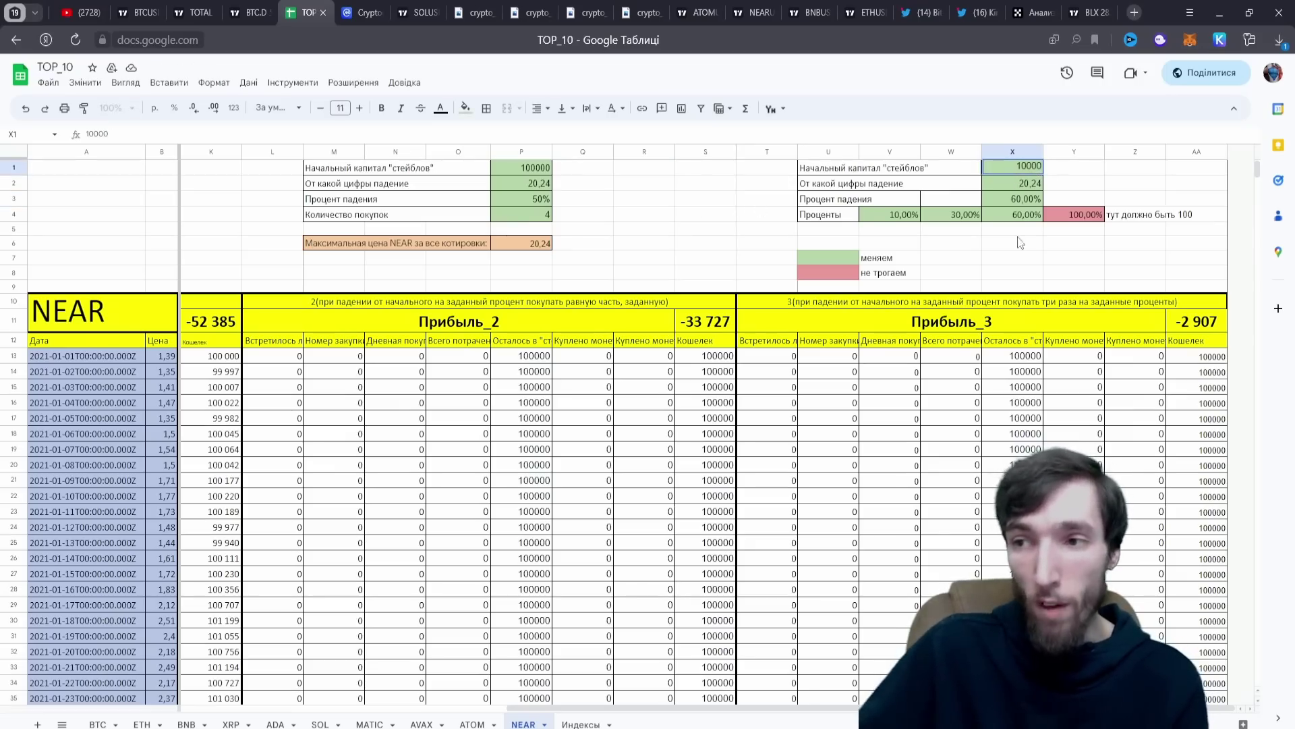
pyautogui.click(1011, 245)
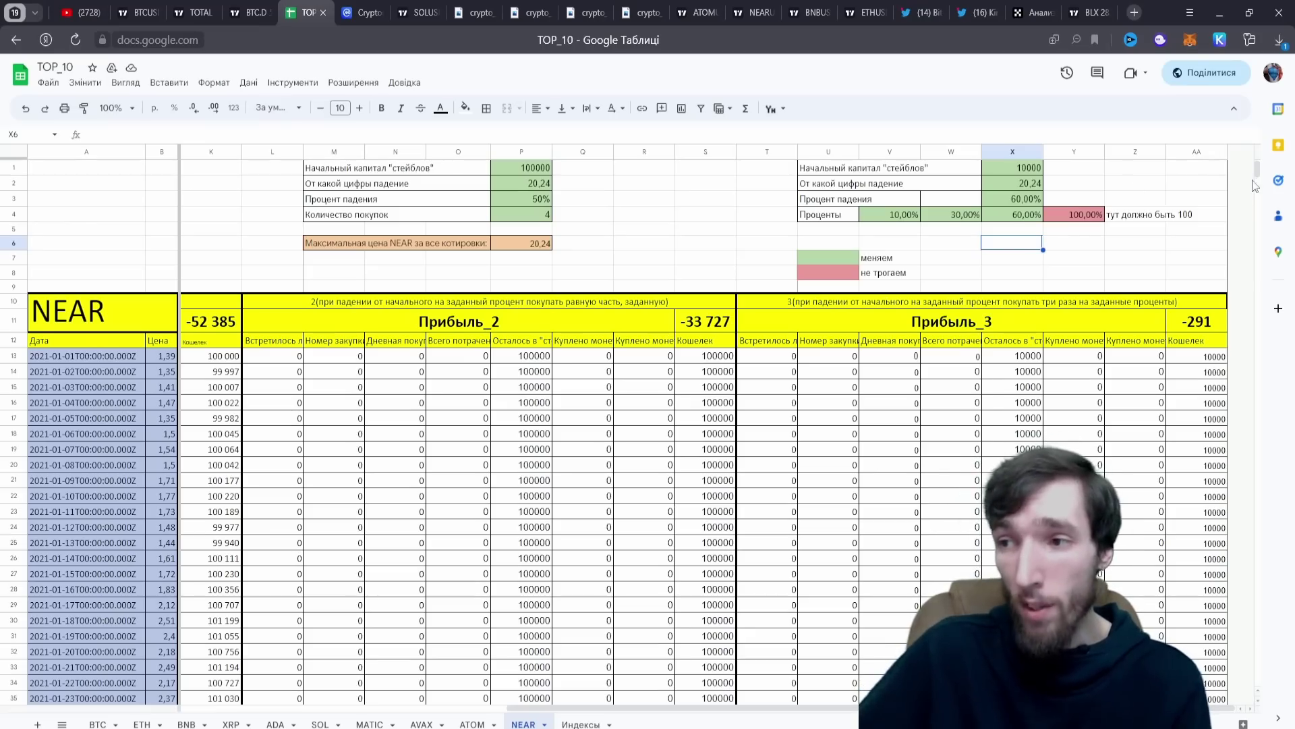
# Step: Go to the third strategy's December 2022 purchase on the NEAR sheet and divide 10000 by 4761 in the Calculator
pyautogui.moveTo(1258, 173); pyautogui.dragTo(1246, 433)
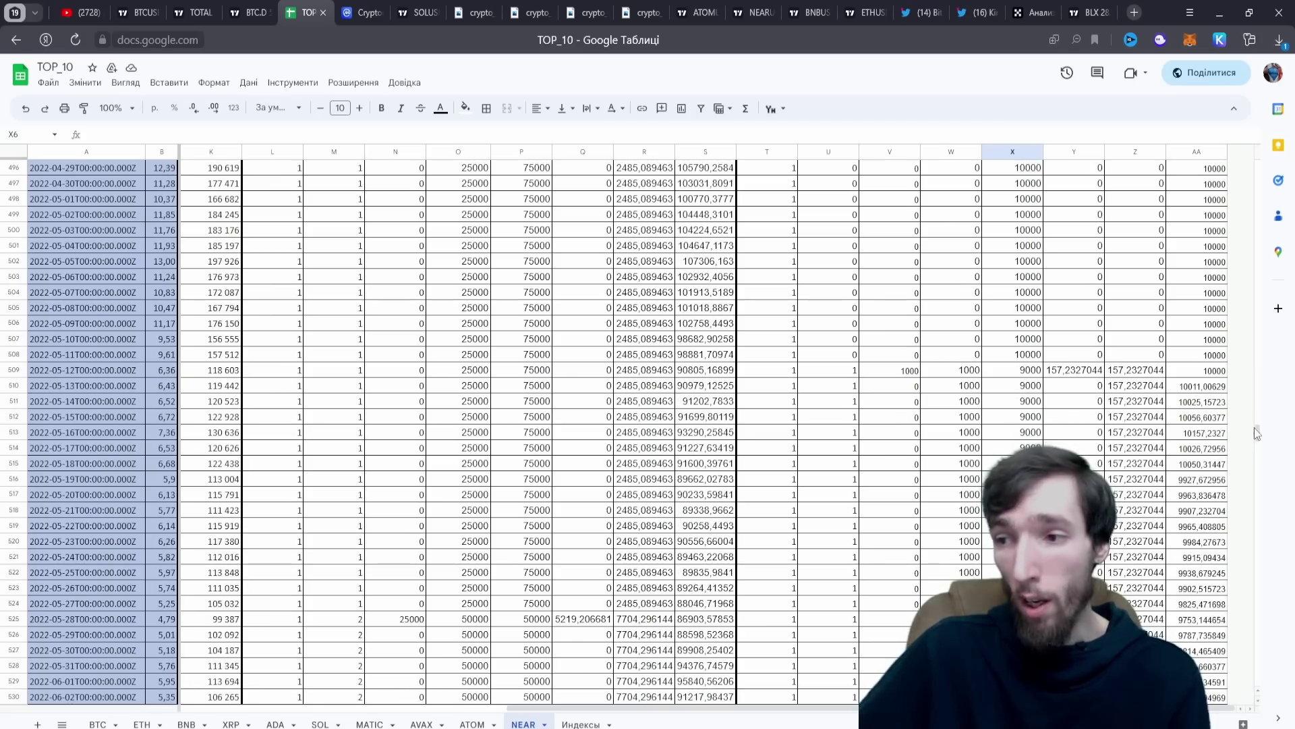
pyautogui.moveTo(1258, 434); pyautogui.dragTo(1248, 553)
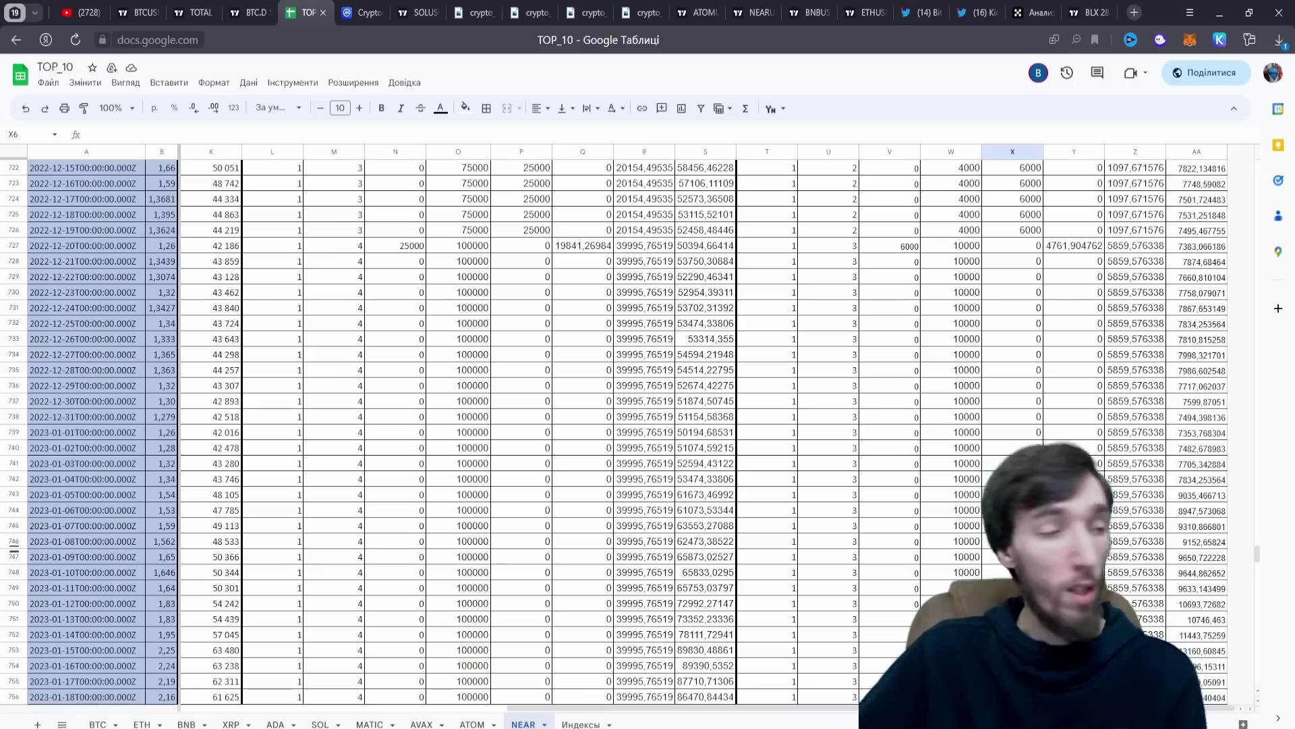
pyautogui.press('XF86Calculator')
pyautogui.moveTo(587, 202); pyautogui.dragTo(513, 213)
pyautogui.click(587, 345)
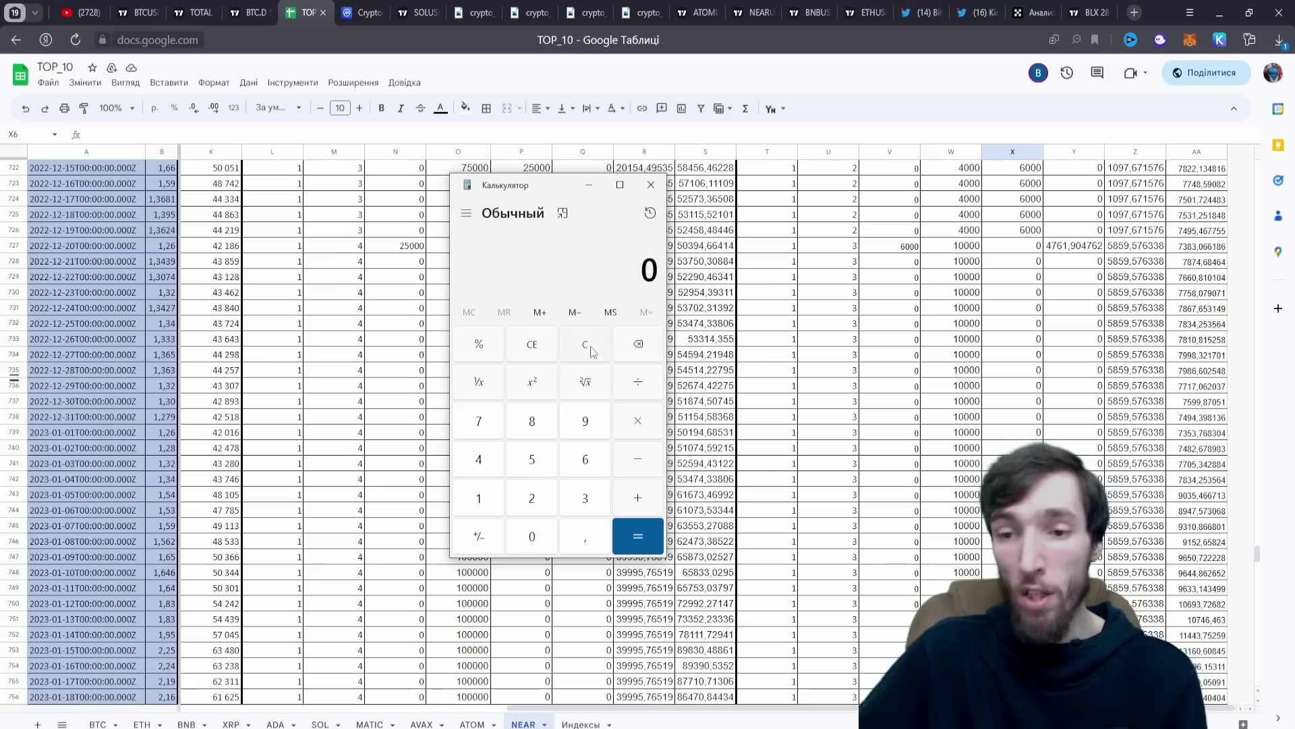
pyautogui.click(479, 498)
pyautogui.click(531, 536)
pyautogui.click(531, 536)
pyautogui.click(531, 536)
pyautogui.click(532, 536)
pyautogui.click(637, 382)
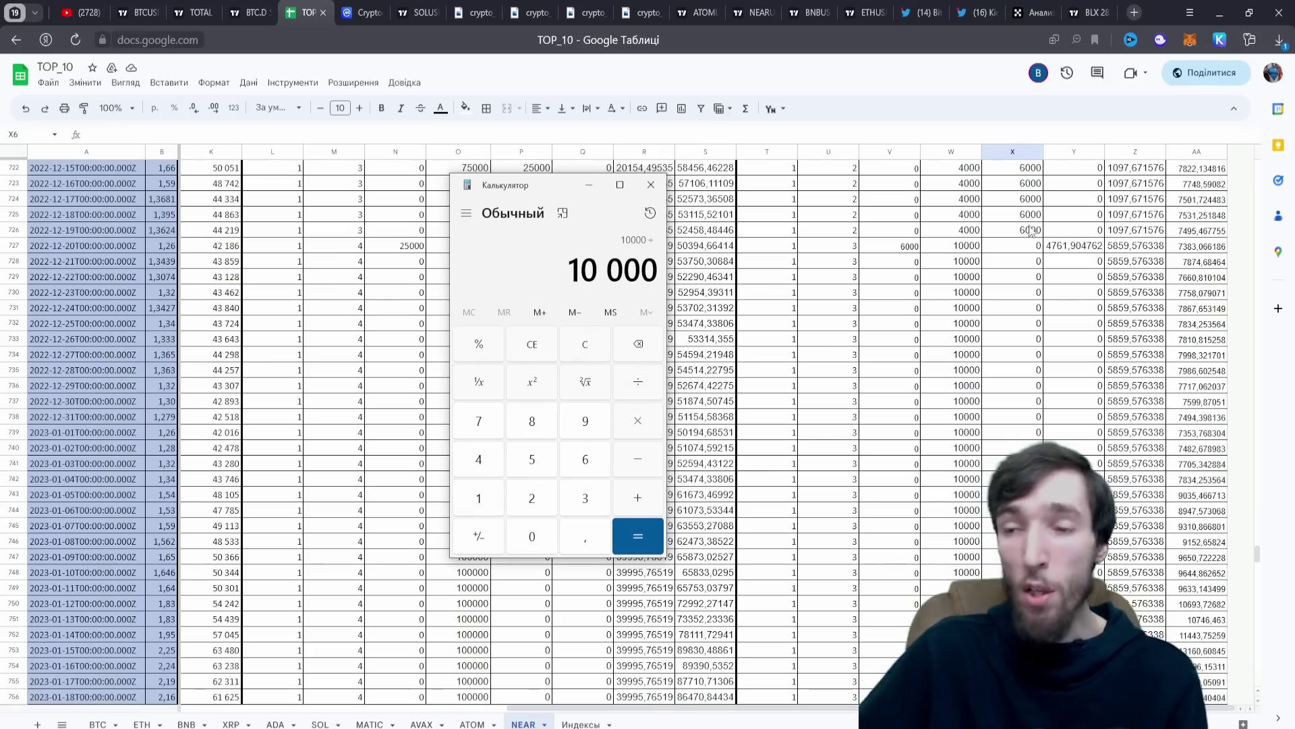
pyautogui.click(479, 459)
pyautogui.click(476, 423)
pyautogui.click(580, 462)
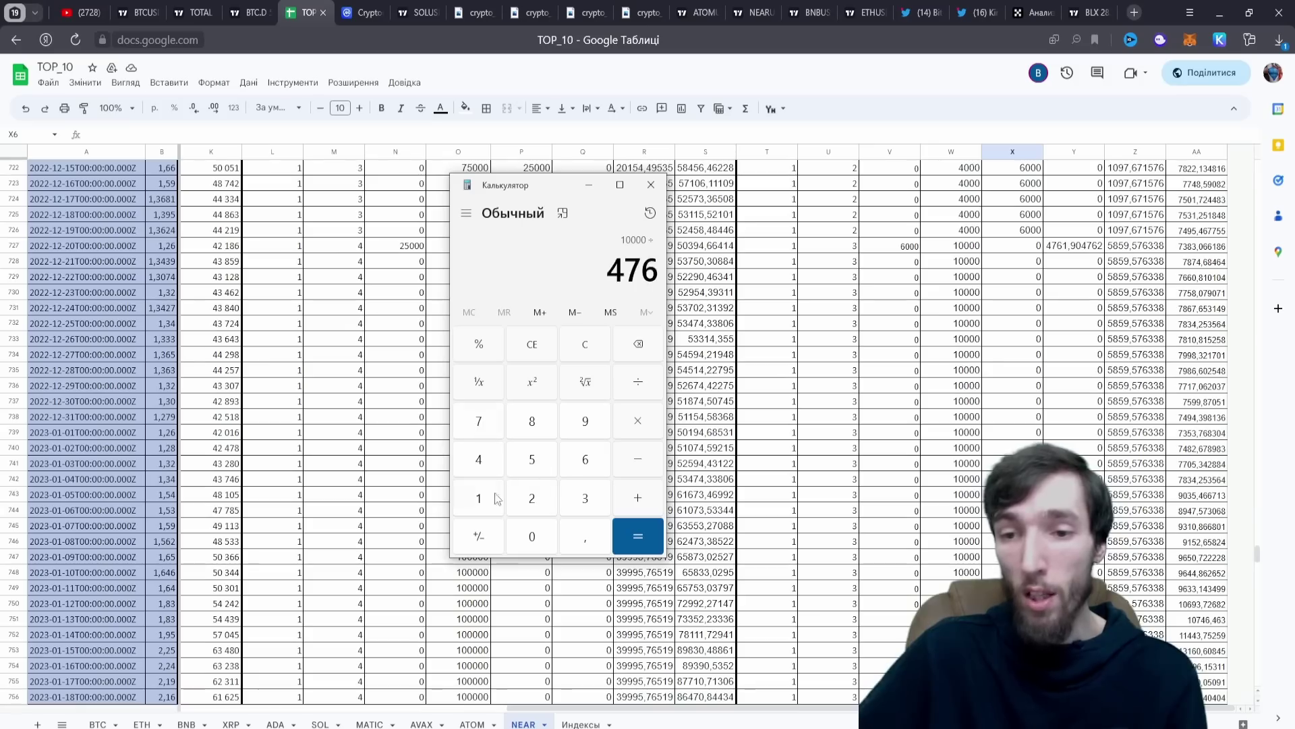
pyautogui.click(496, 498)
pyautogui.click(653, 532)
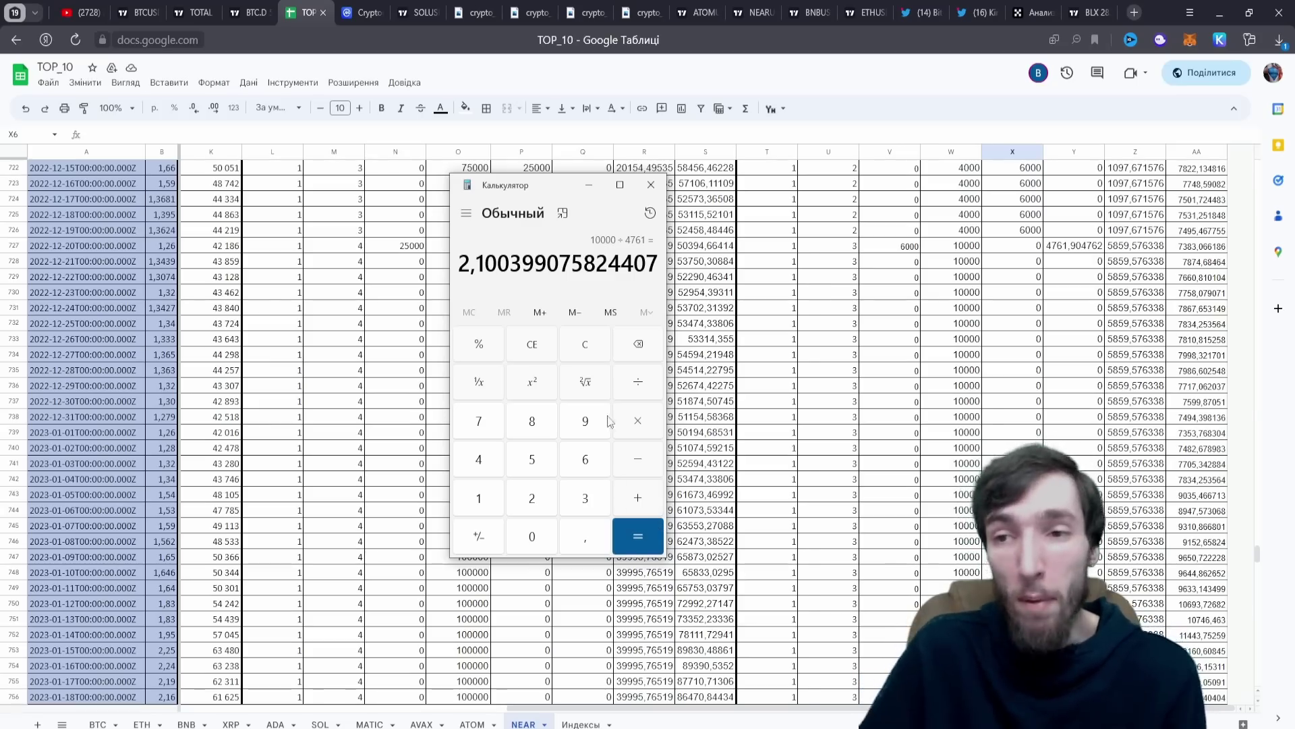
pyautogui.click(651, 184)
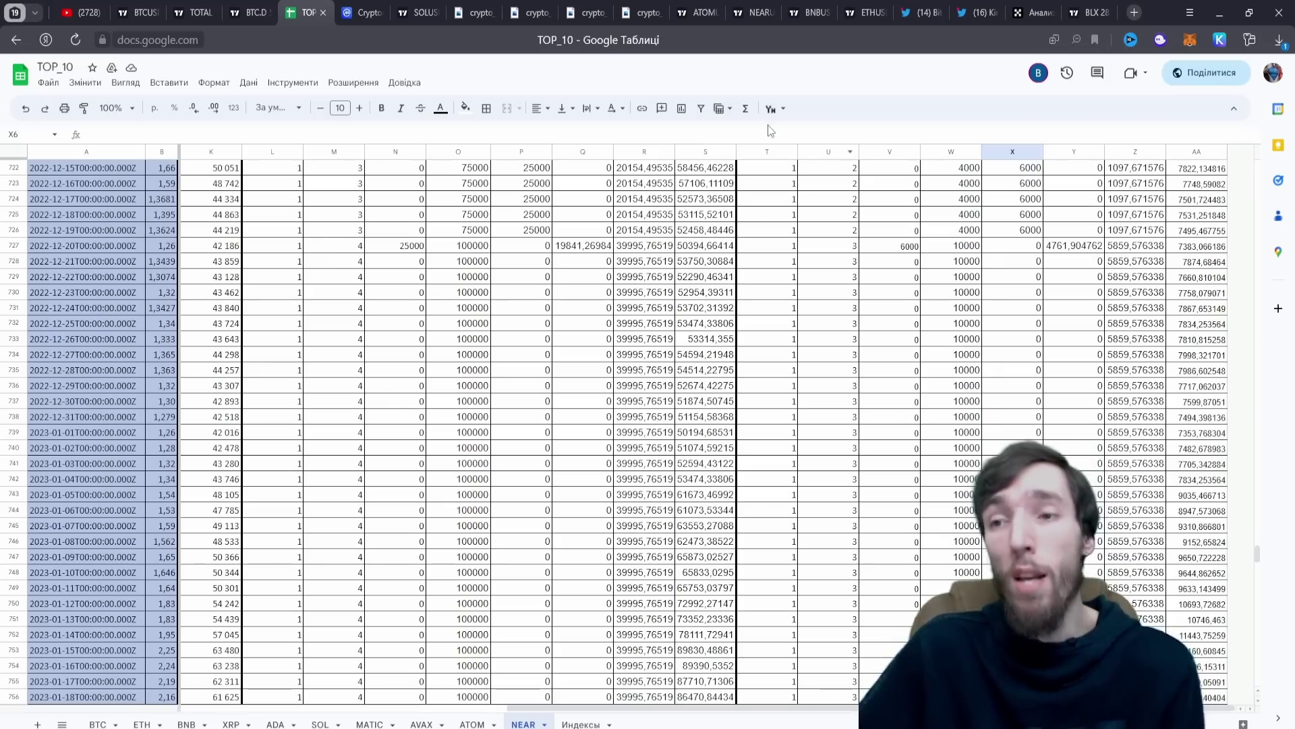
# Step: Bring up the crypto_portfolio_discord_10.png image with the recommended first-purchase falls from ATH for Hard, Middle and Low Cap coins
pyautogui.click(806, 8)
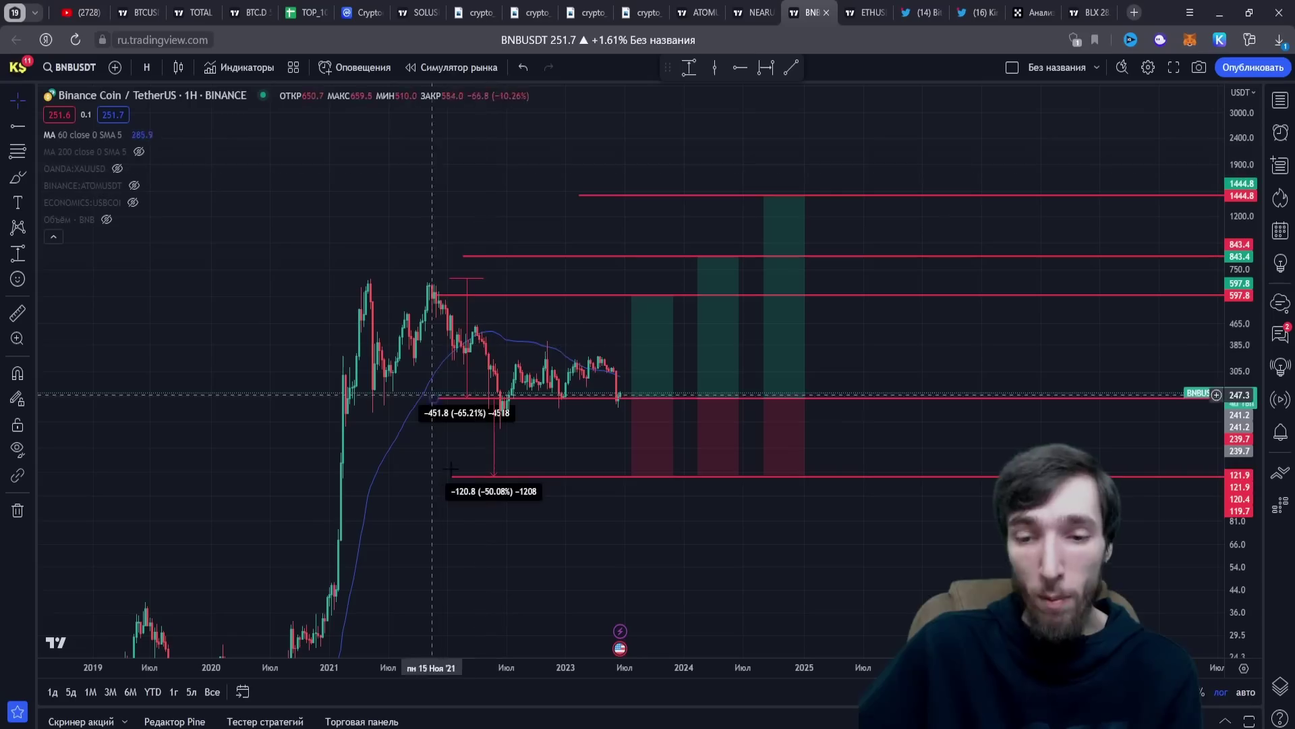
pyautogui.click(629, 15)
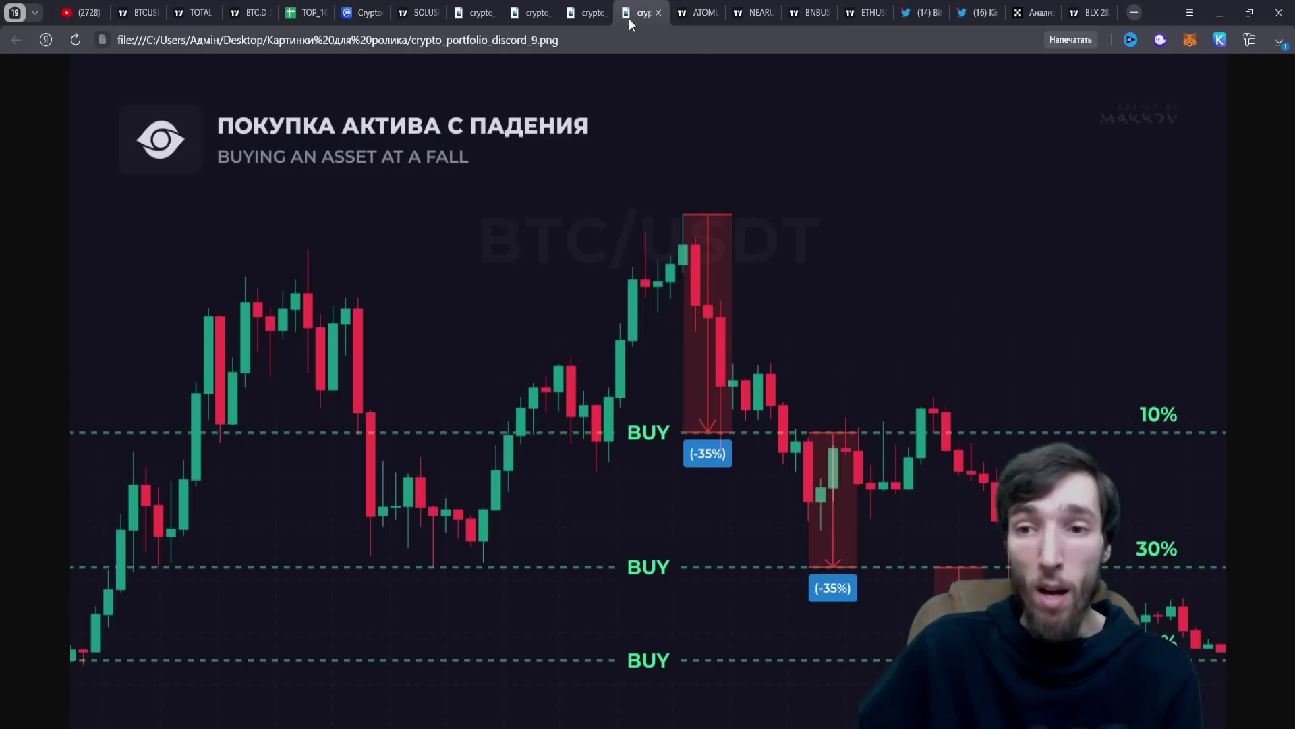
pyautogui.click(458, 16)
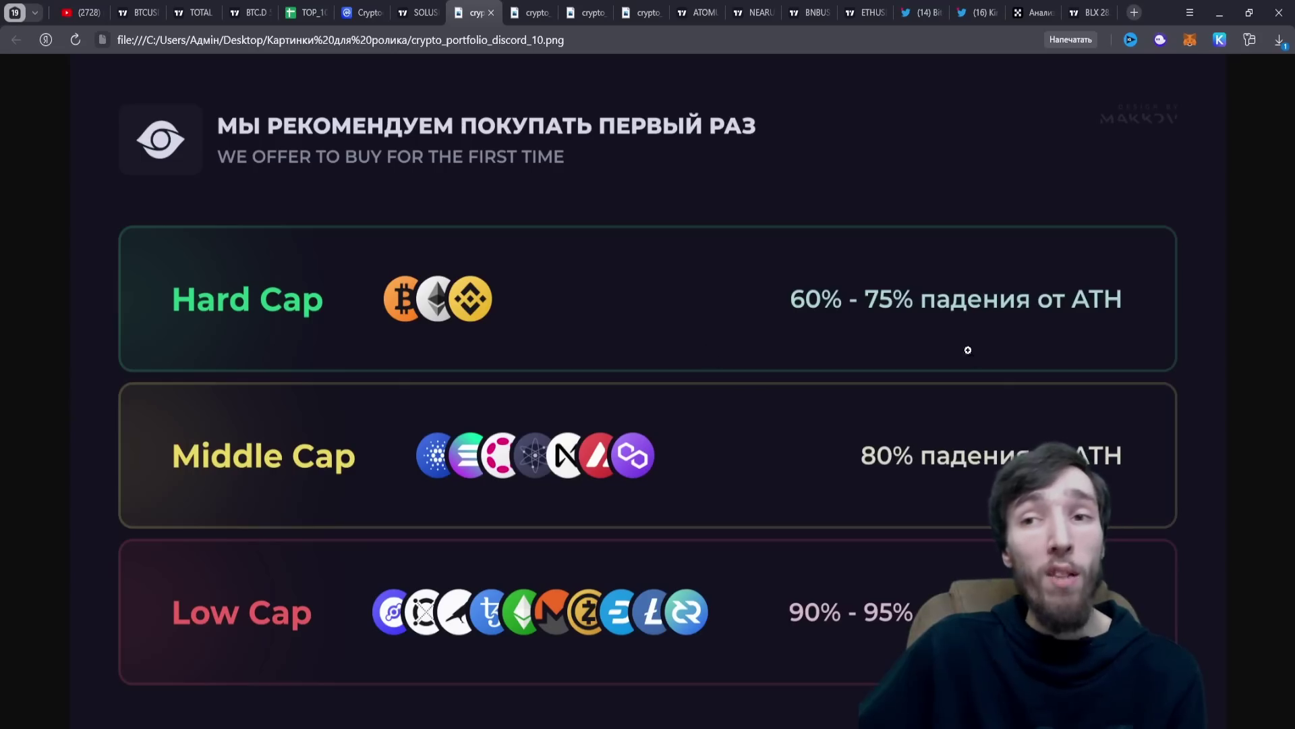
# Step: On the BNBUSDT chart, add two price range measurements from the all-time-high level, one about 60% down and one about 75% down
pyautogui.click(807, 12)
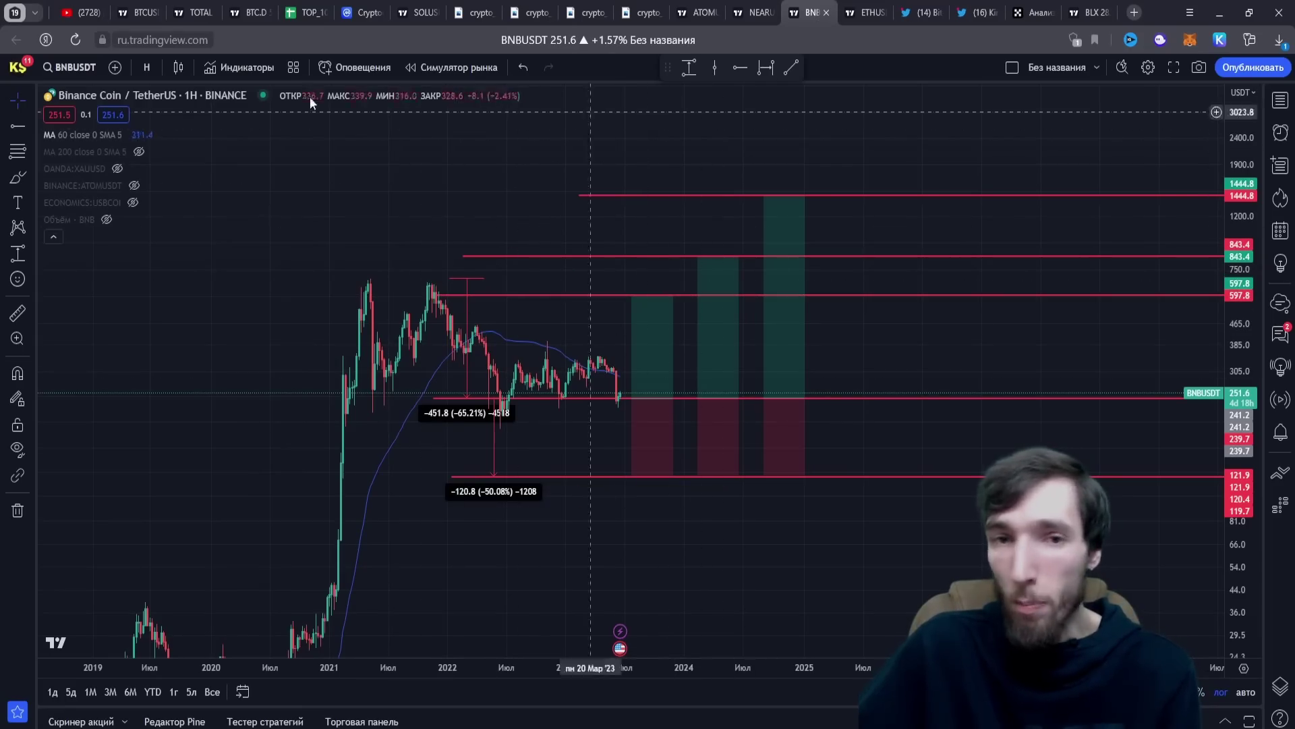
pyautogui.click(18, 253)
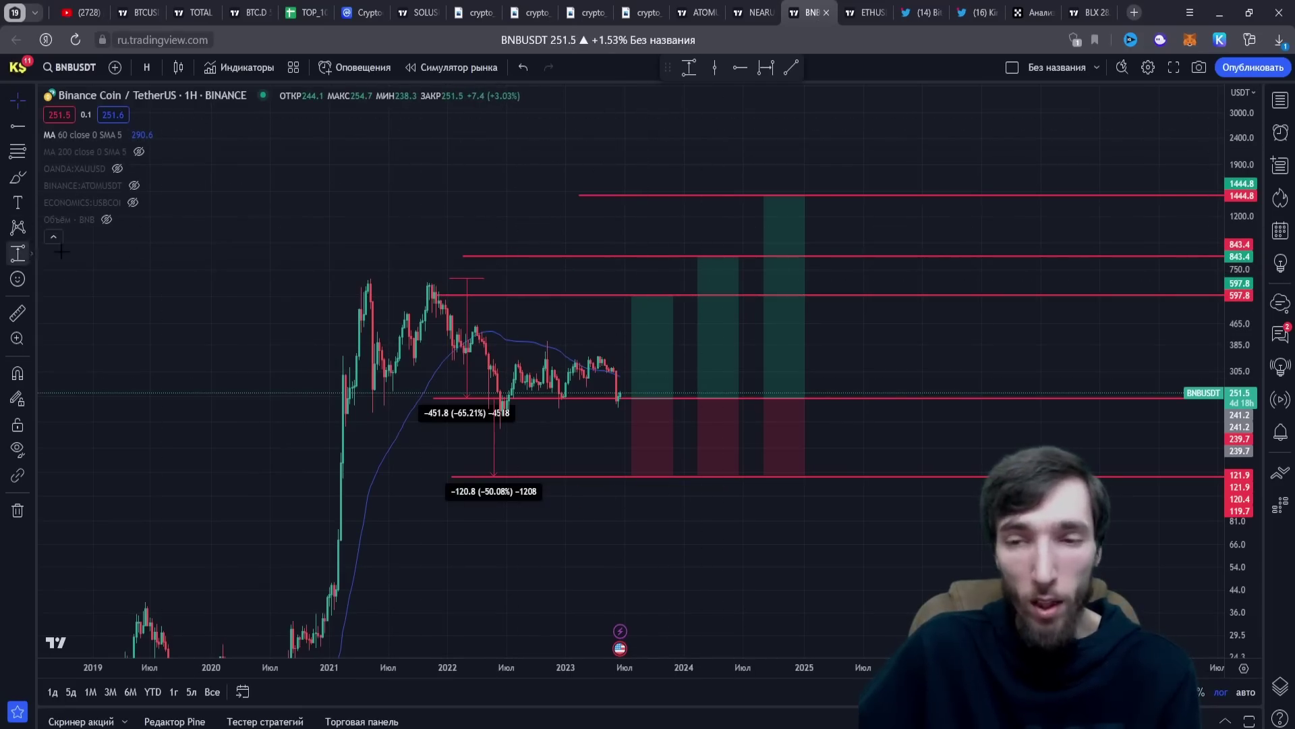
pyautogui.click(240, 277)
pyautogui.click(242, 384)
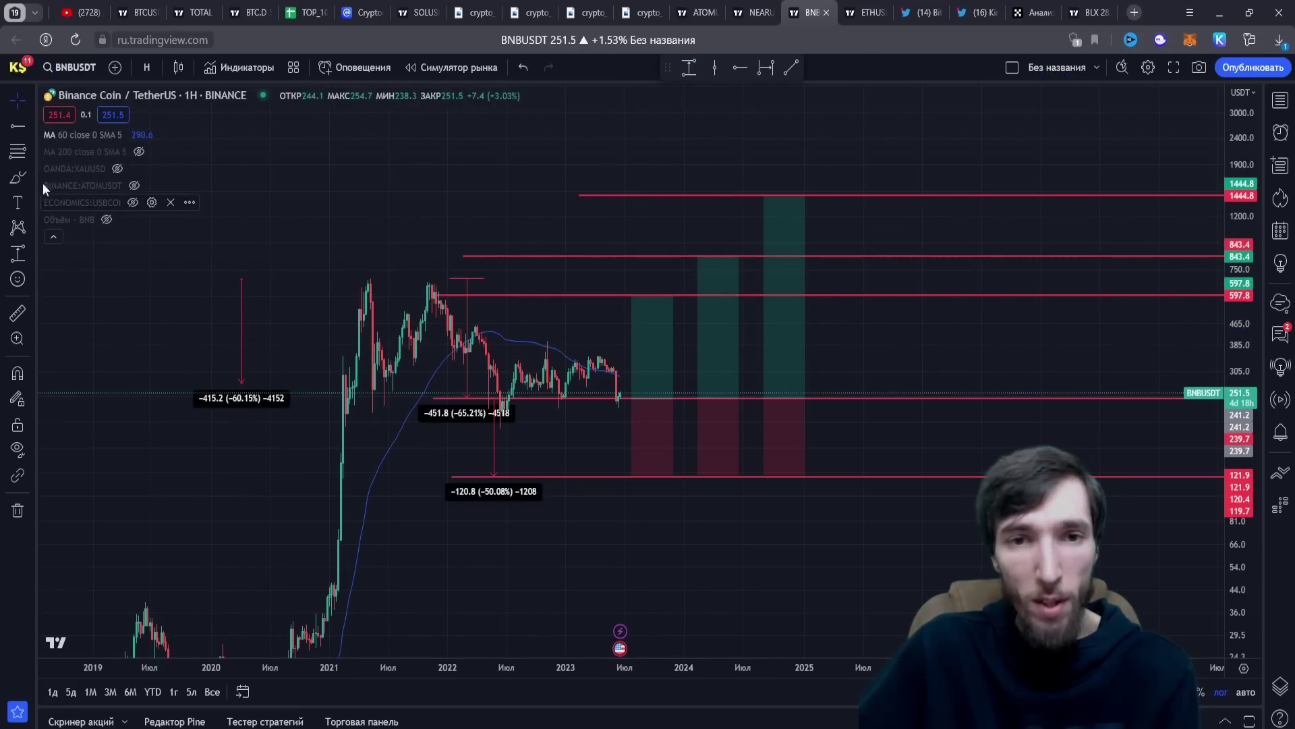
pyautogui.click(17, 253)
pyautogui.click(161, 278)
pyautogui.click(161, 434)
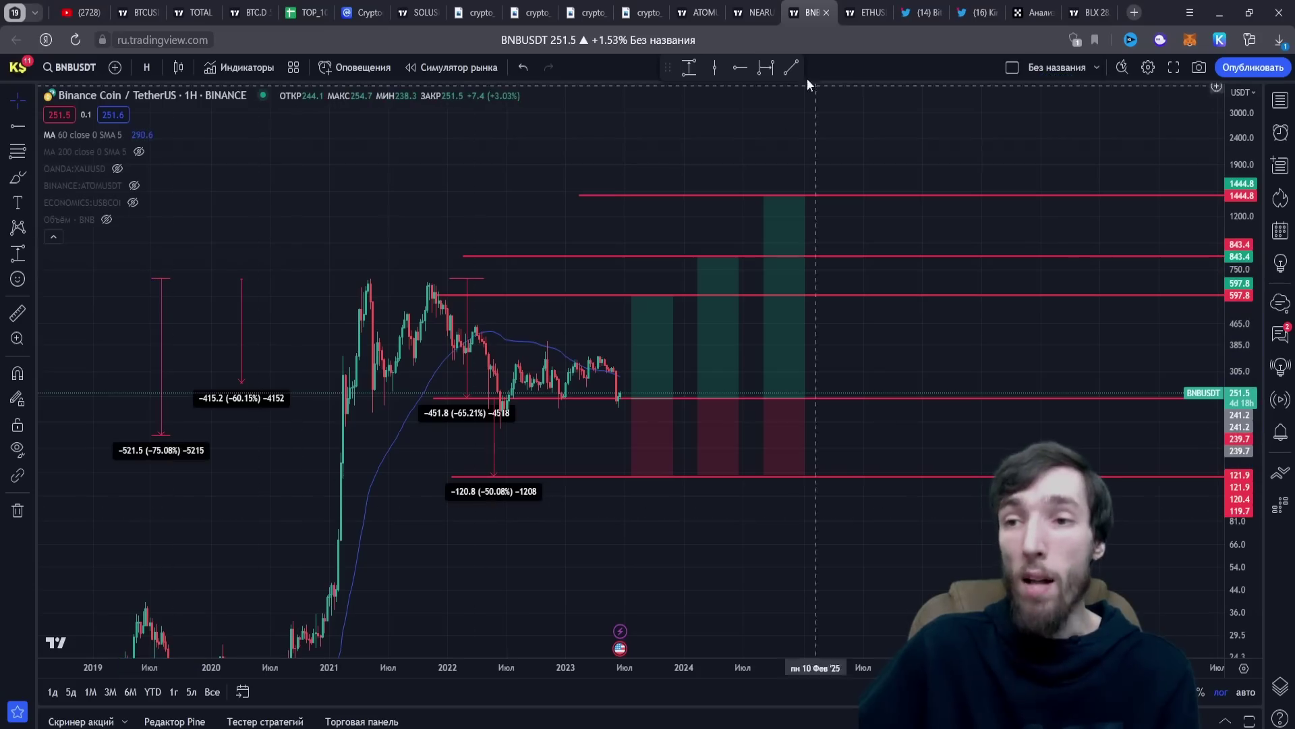
# Step: Draw horizontal rays at the lower ends of the 60% and 75% fall measurements, at about 275.1 and 172.0
pyautogui.click(740, 71)
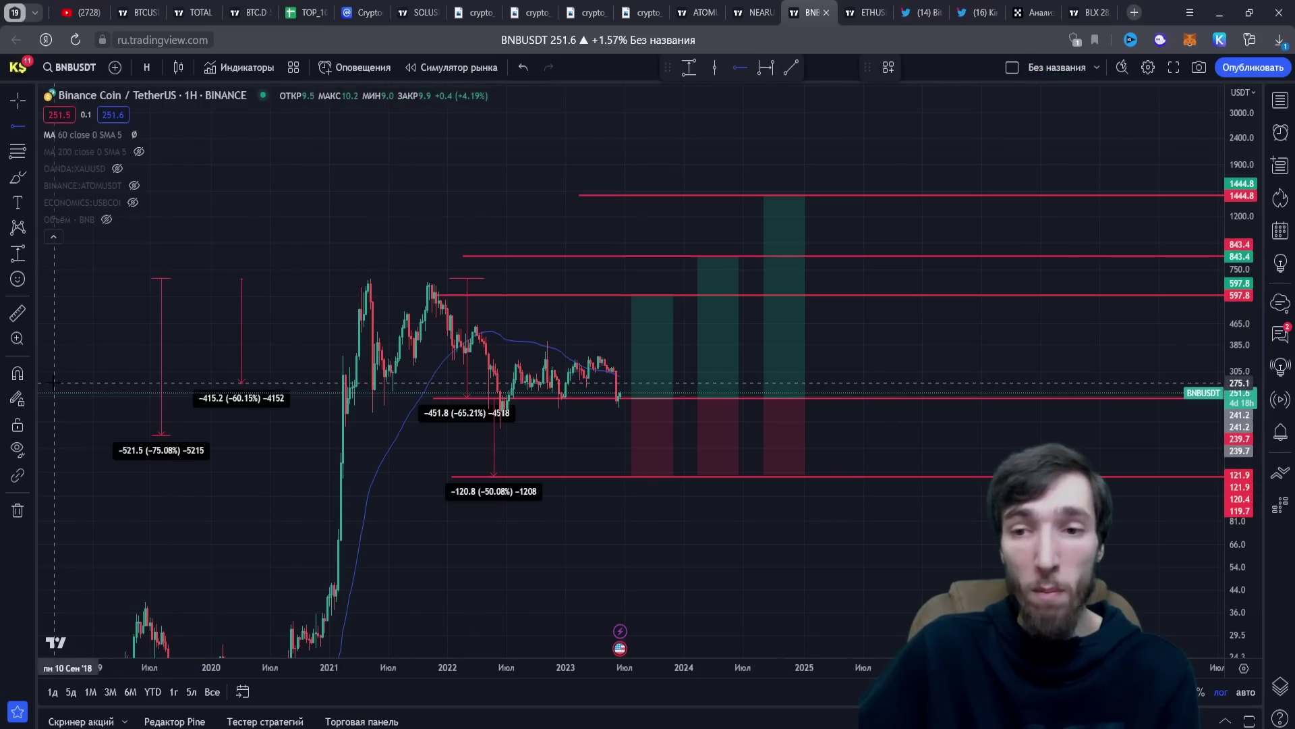
pyautogui.click(54, 382)
pyautogui.click(735, 67)
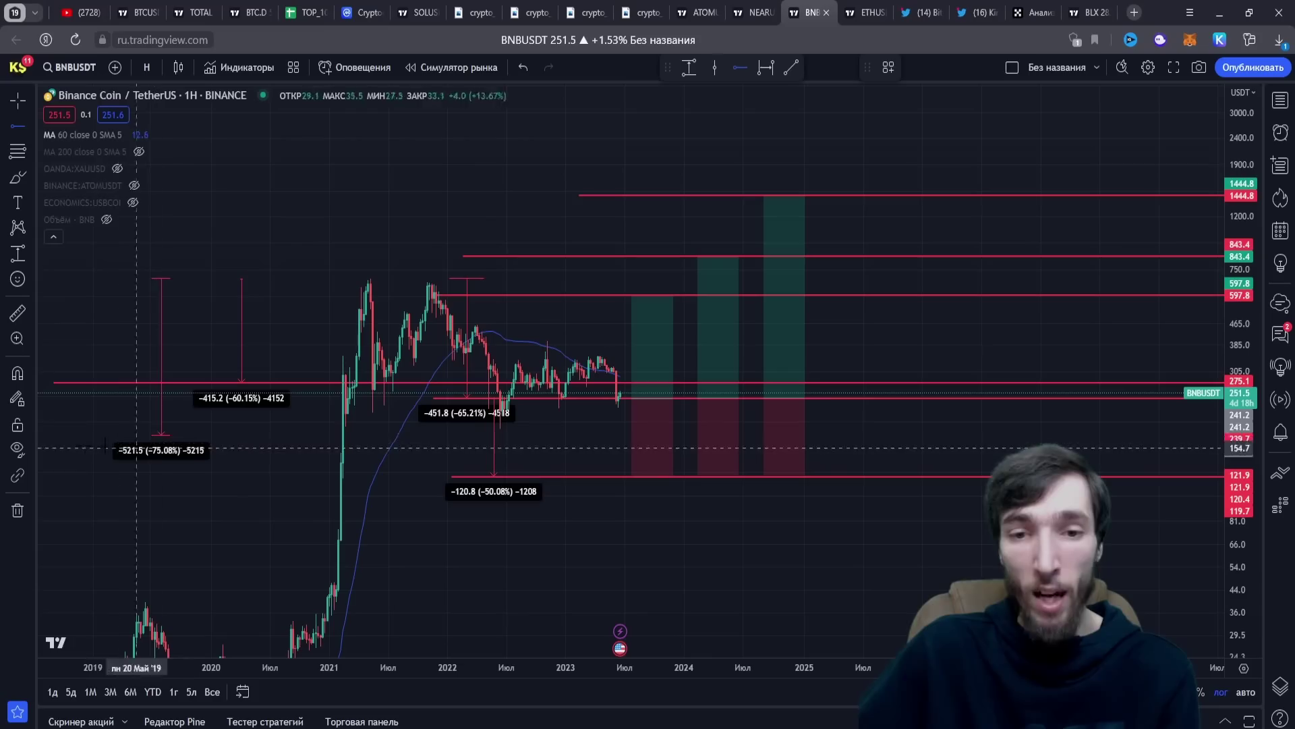
pyautogui.click(64, 436)
# Step: Draw a rectangle filling the zone between the 60% and 75% fall rays, extending past 2025
pyautogui.click(30, 178)
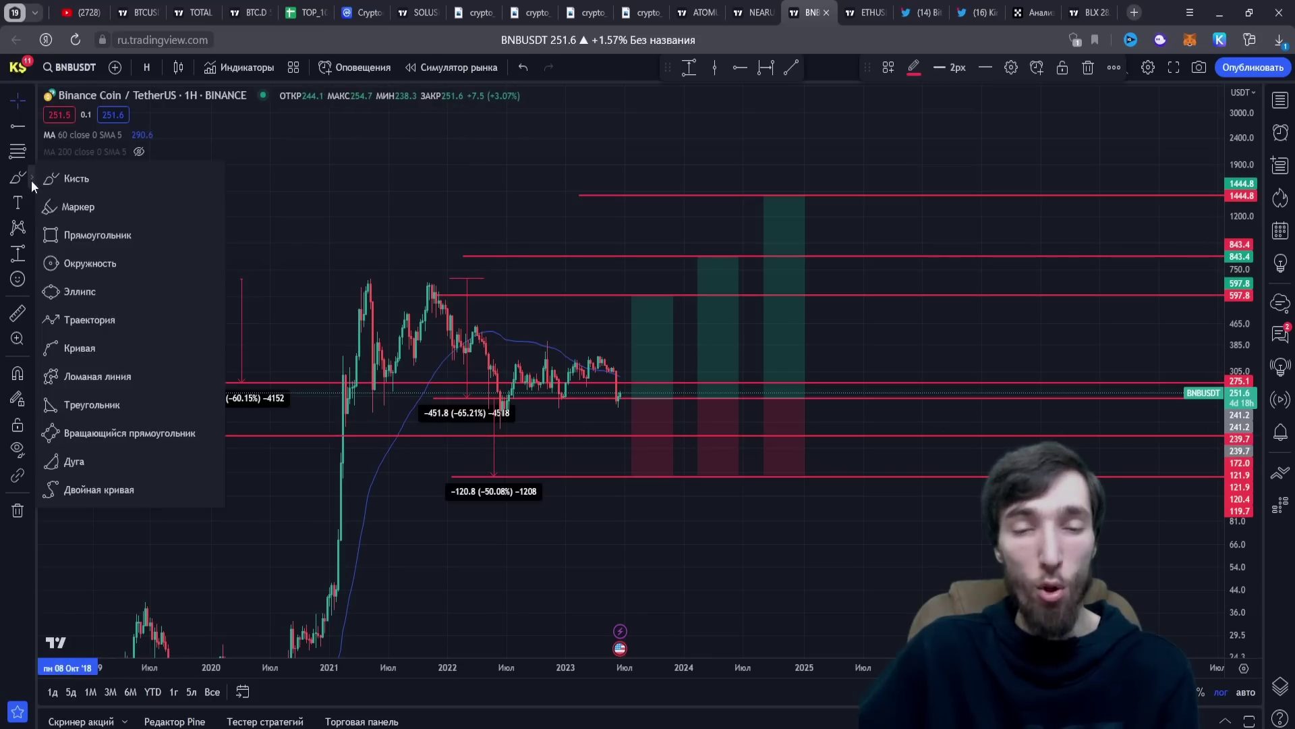
pyautogui.click(75, 236)
pyautogui.click(50, 382)
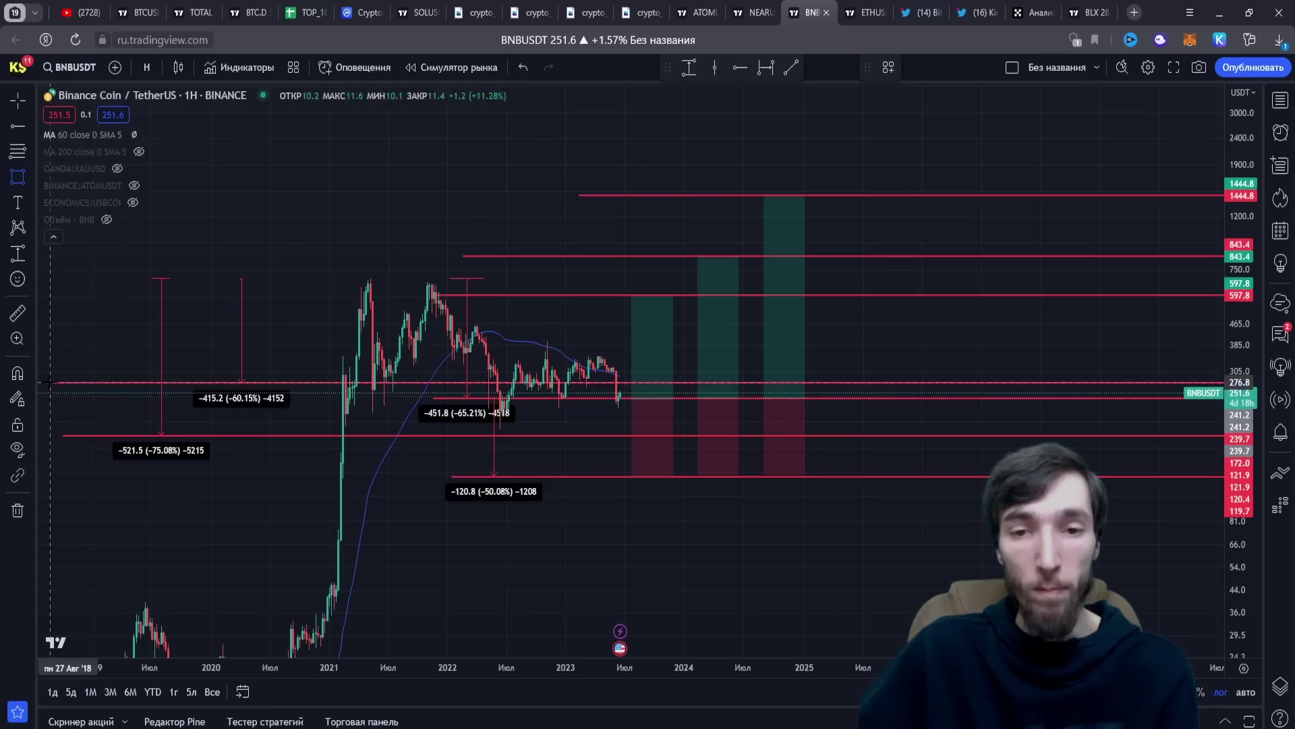
pyautogui.click(1113, 435)
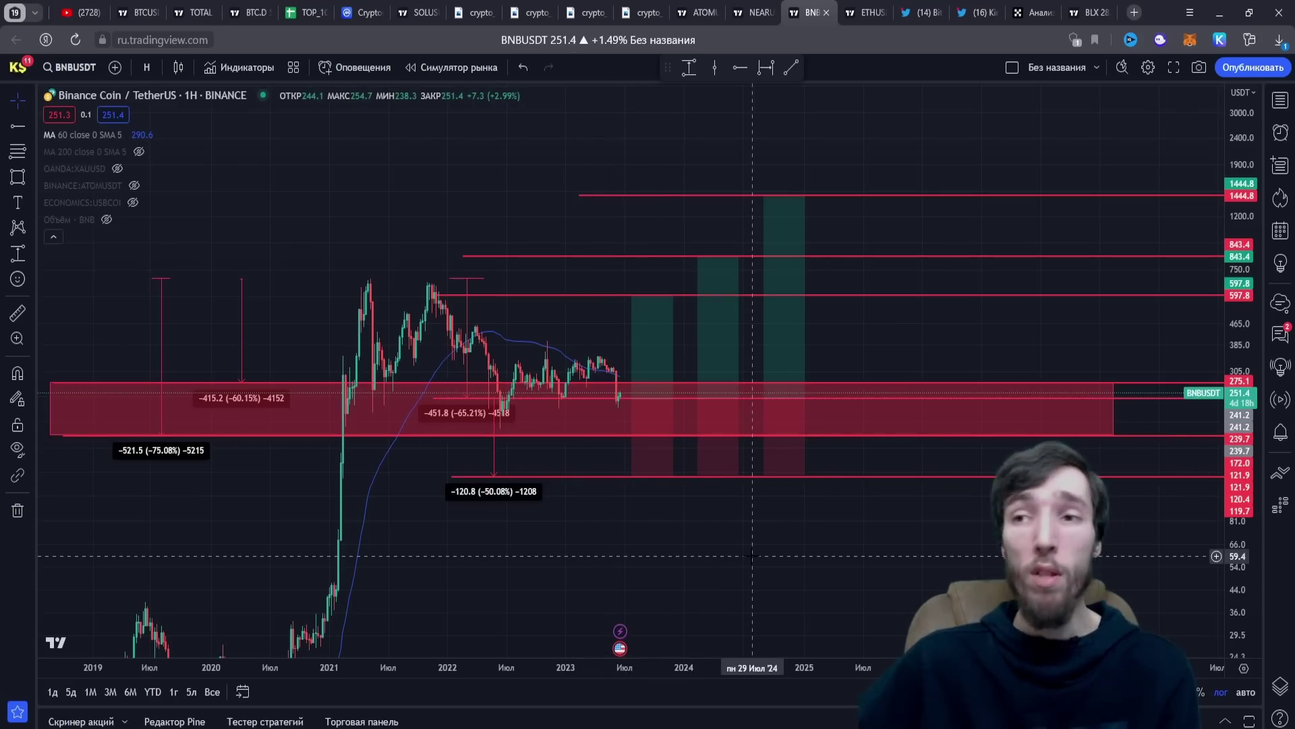
# Step: Switch to the ETHUSDT chart and examine the June 2023 price against the yellow rising trend line and red levels
pyautogui.click(869, 13)
pyautogui.scroll(5, 1046, 596)
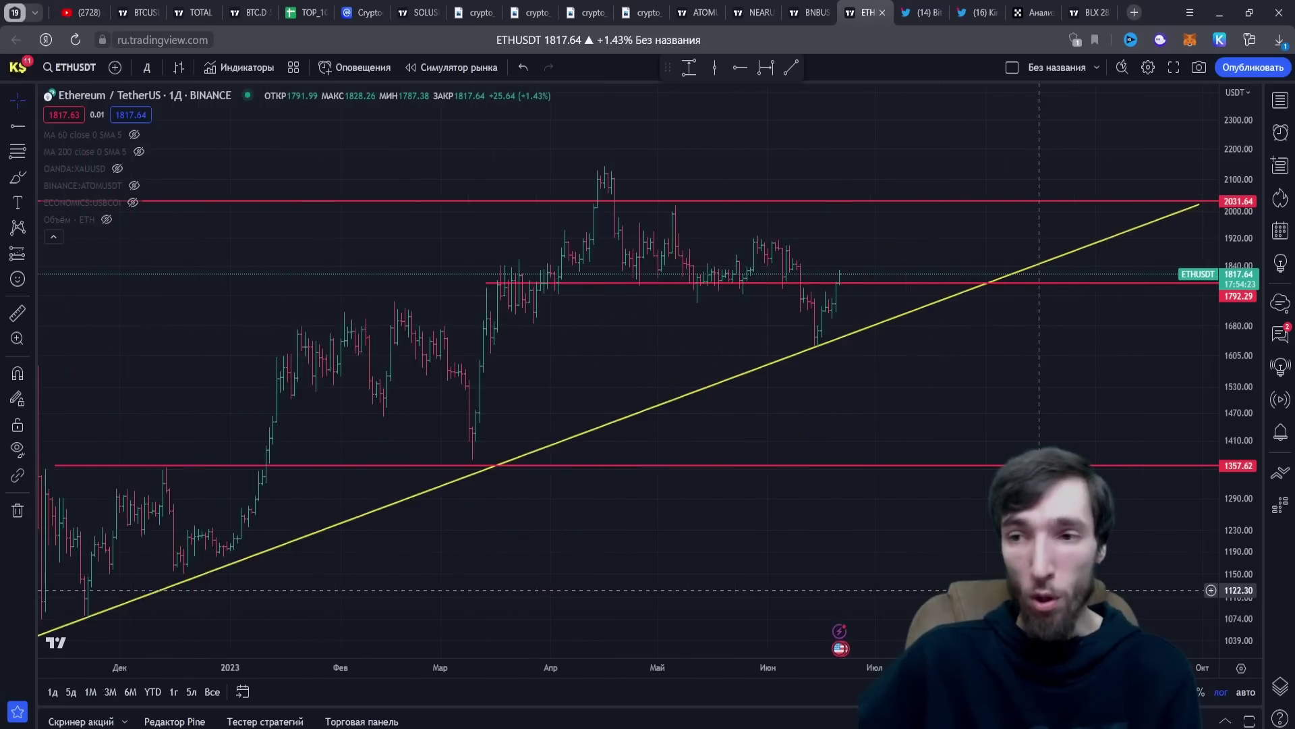
pyautogui.scroll(3, 1147, 337)
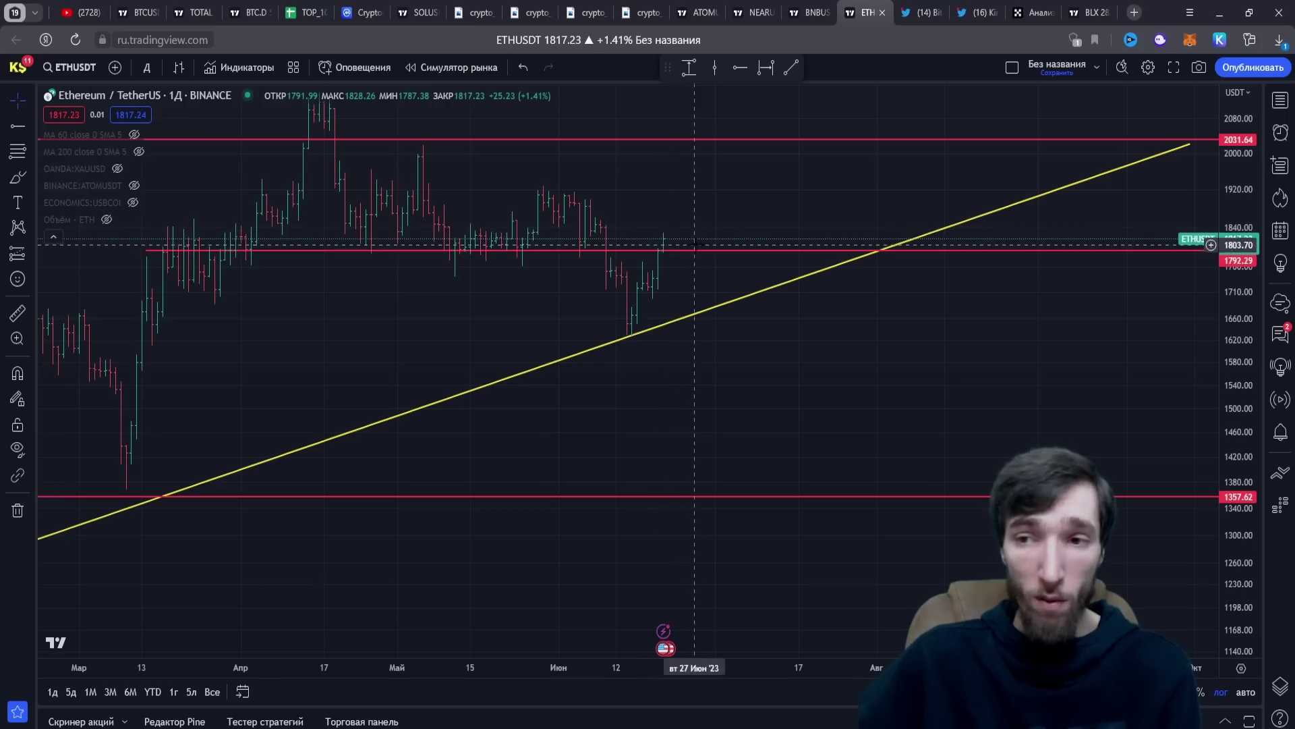
pyautogui.moveTo(860, 357); pyautogui.dragTo(907, 381)
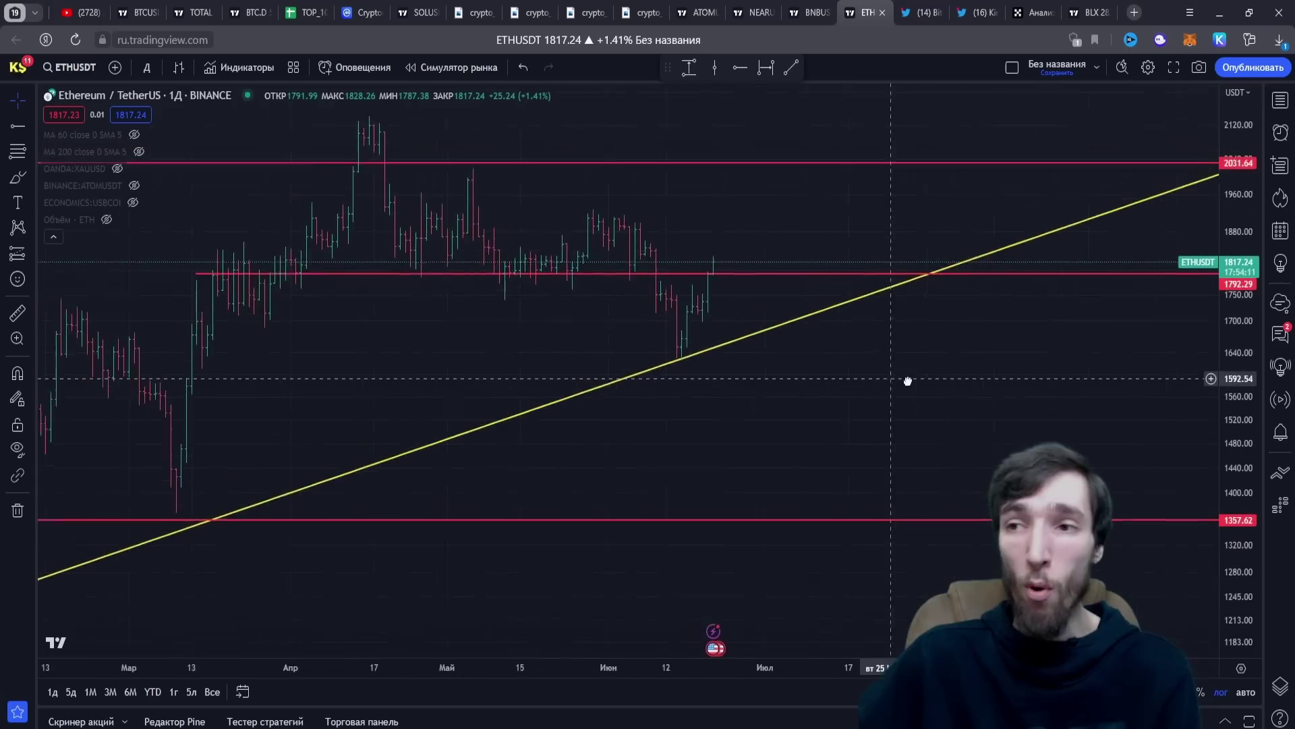
pyautogui.scroll(-3, 907, 381)
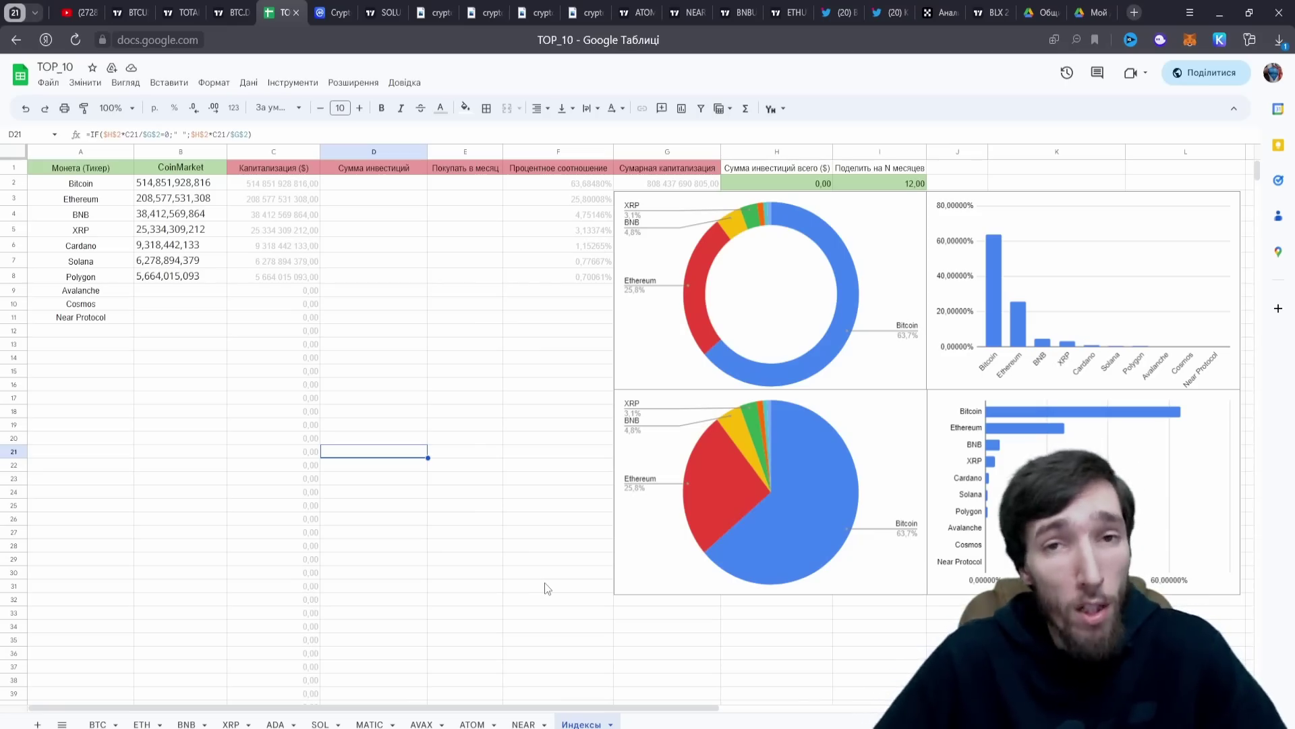
# Step: On the Индексы sheet of the TOP_10 spreadsheet, set the total investment amount (Сумма инвестиций всего) to 100000
pyautogui.doubleClick(799, 183)
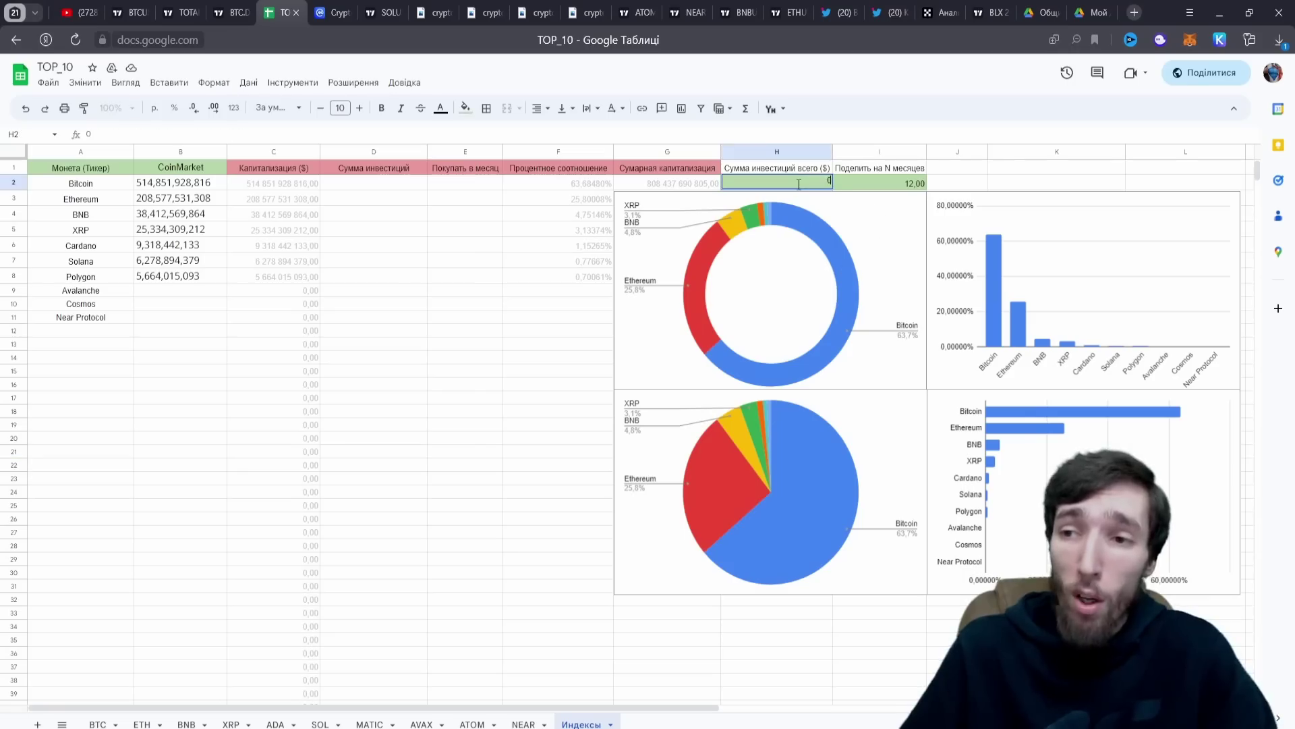
pyautogui.write('10')
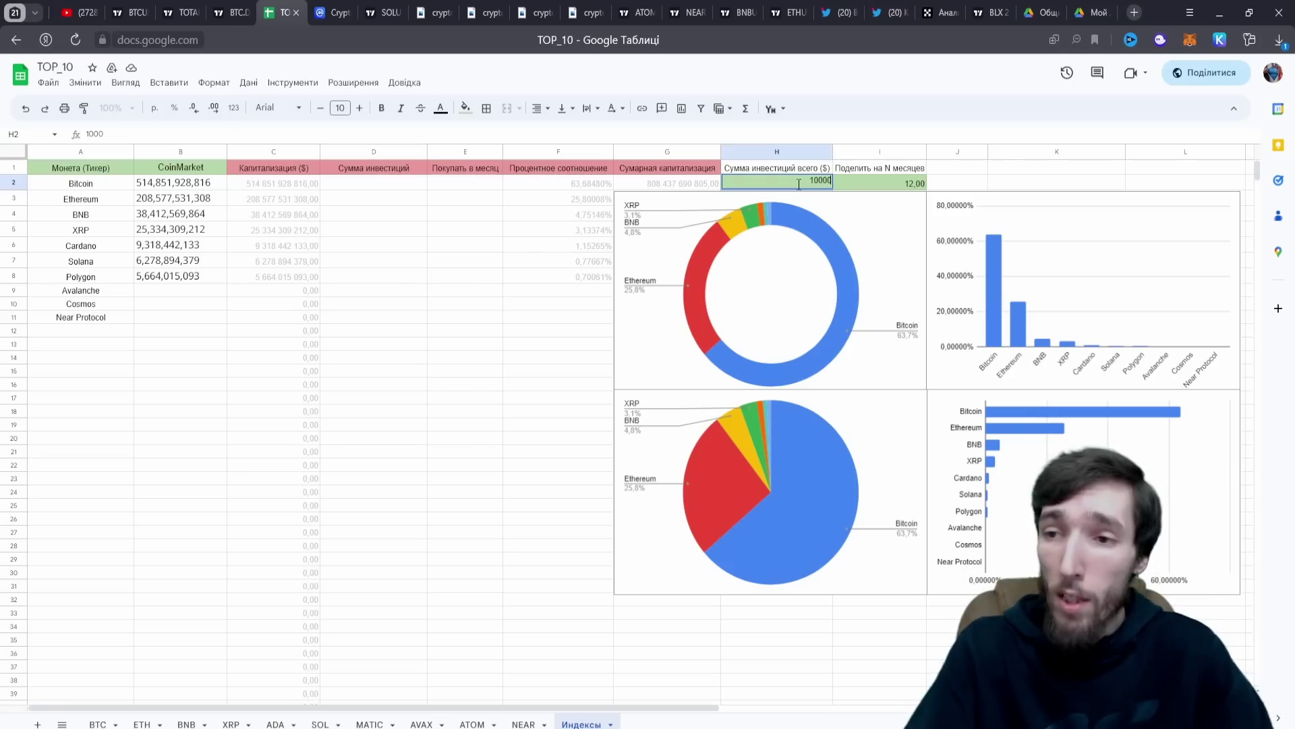
pyautogui.write('0 00')
pyautogui.click(558, 358)
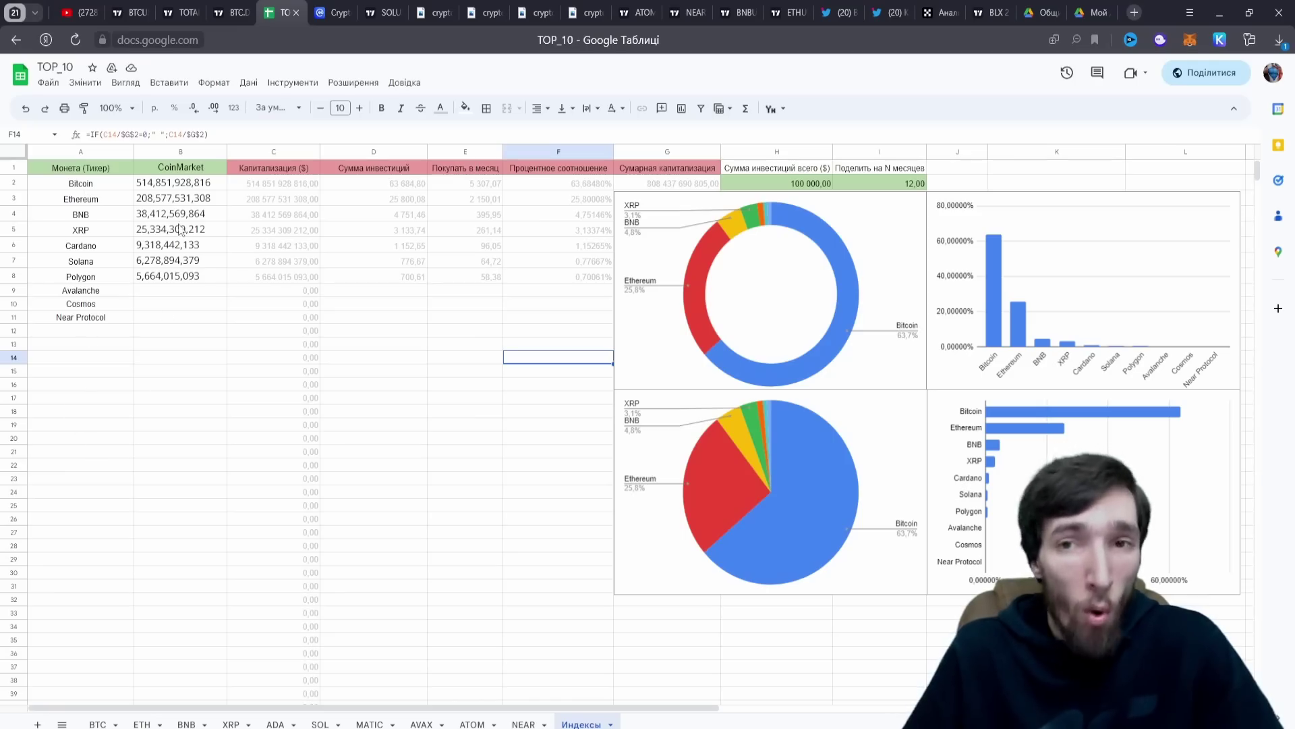
# Step: Copy Avalanche's market cap, 4,232,470,838, from CoinMarketCap into its CoinMarket cell on the Индексы sheet
pyautogui.click(335, 12)
pyautogui.click(280, 12)
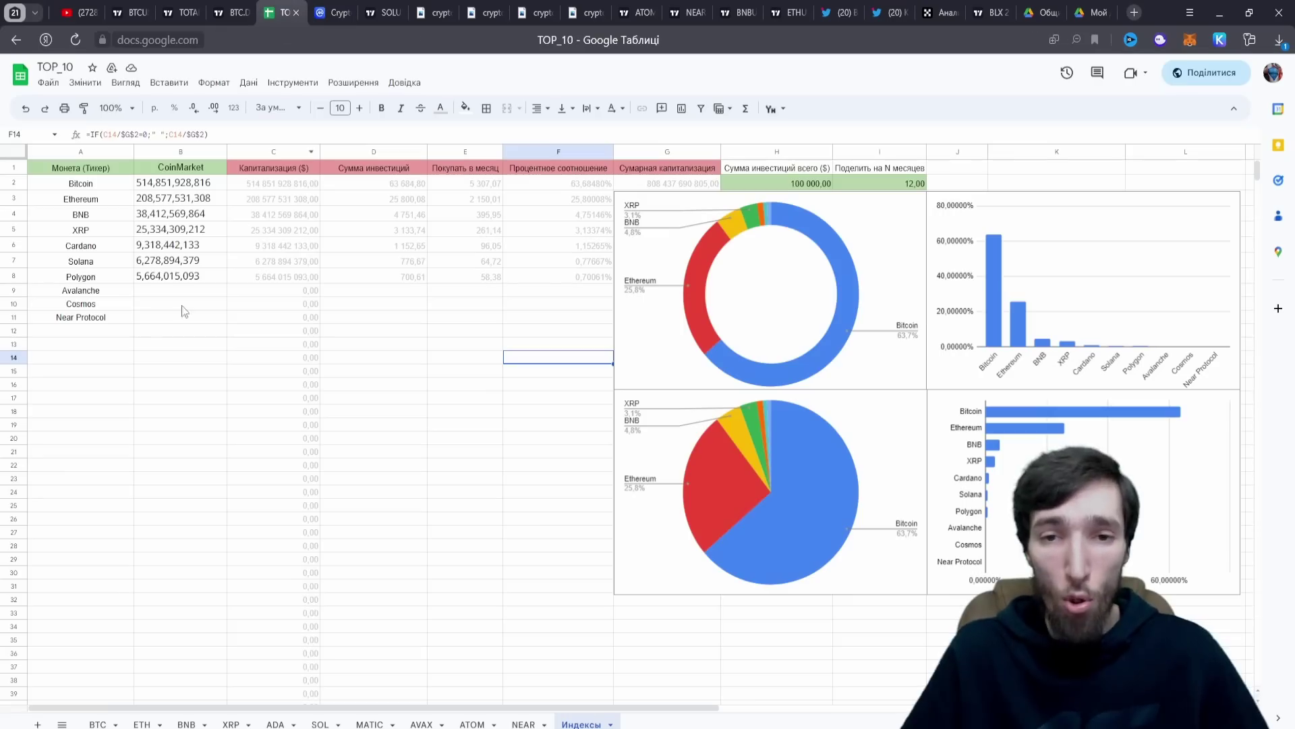
pyautogui.click(319, 19)
pyautogui.scroll(-8, 383, 439)
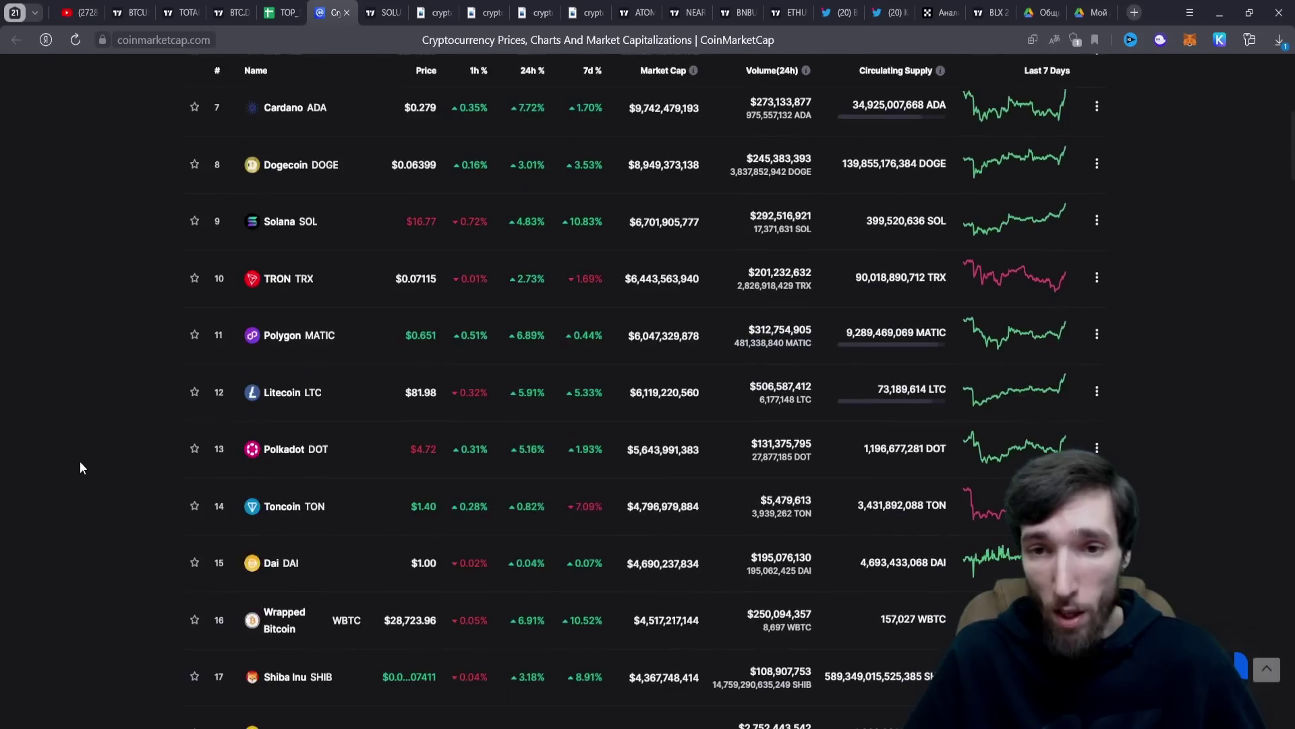
pyautogui.scroll(-8, 80, 464)
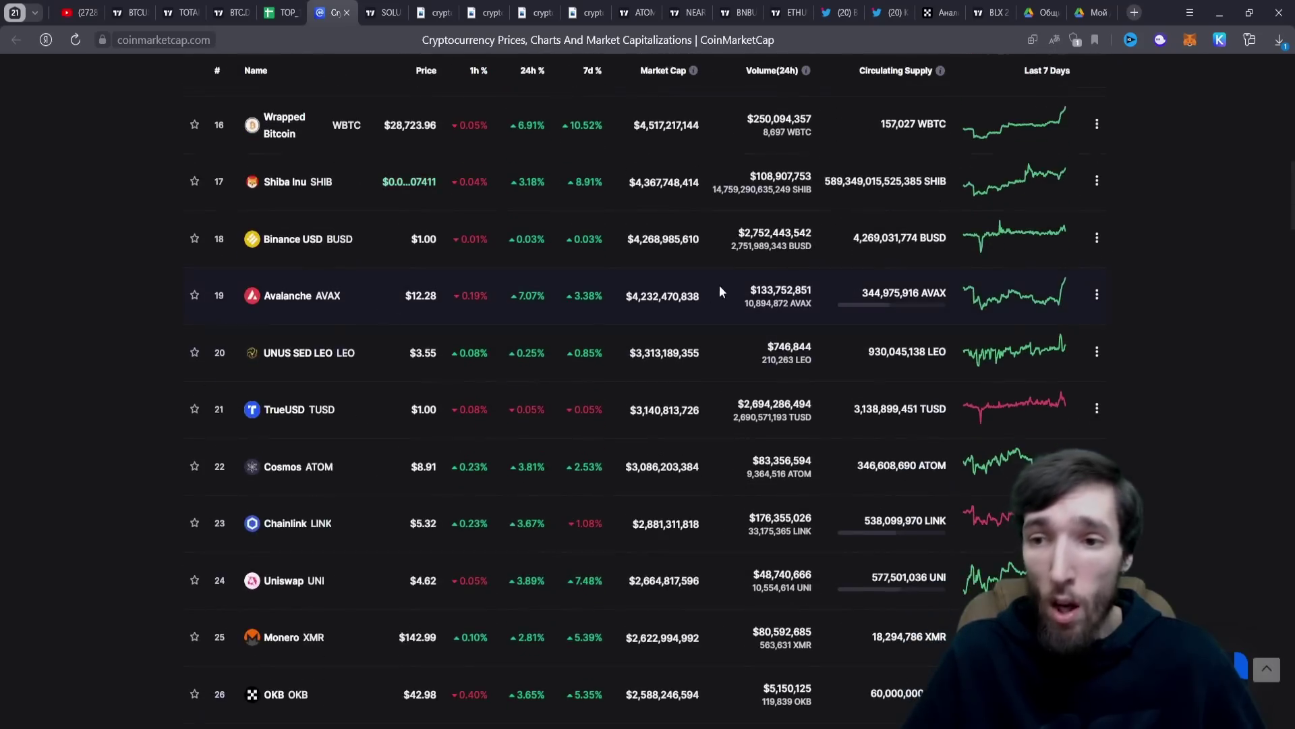
pyautogui.moveTo(704, 297); pyautogui.dragTo(634, 297)
pyautogui.hotkey('ctrl', 'c')
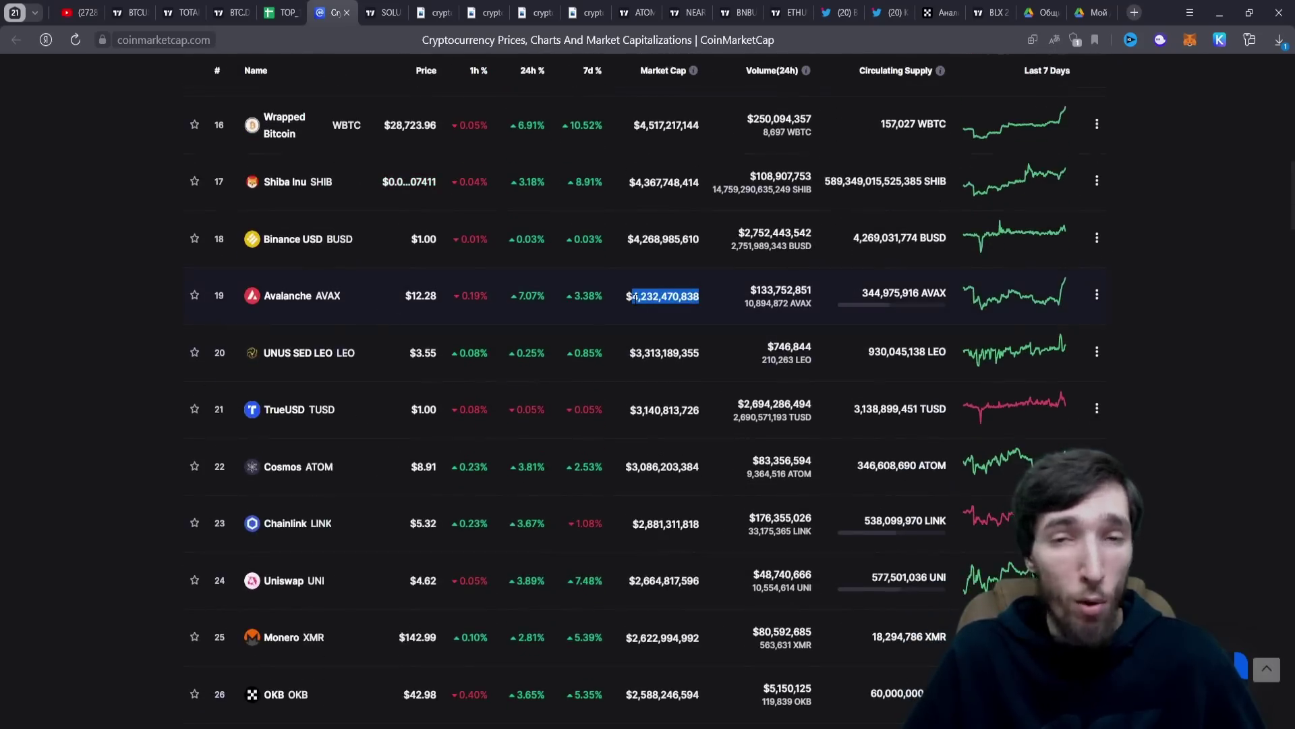
pyautogui.click(280, 12)
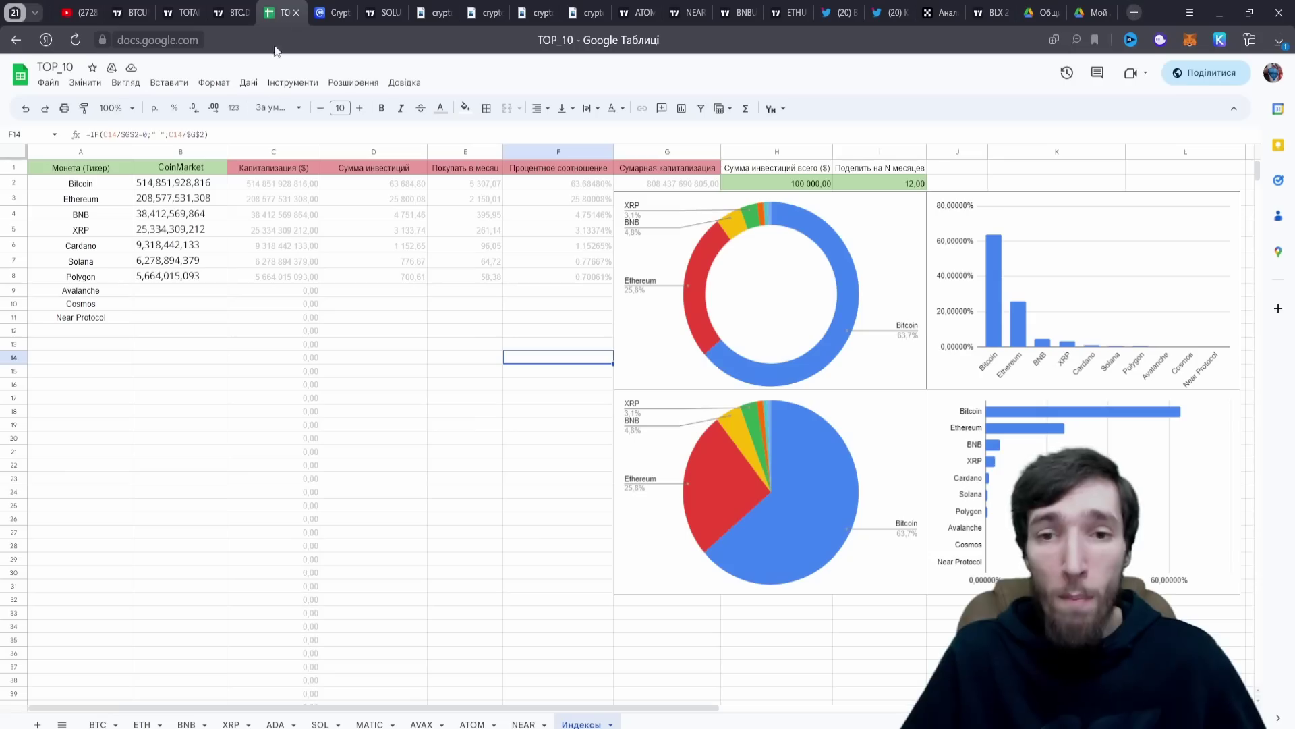
pyautogui.click(181, 291)
pyautogui.hotkey('ctrl', 'v')
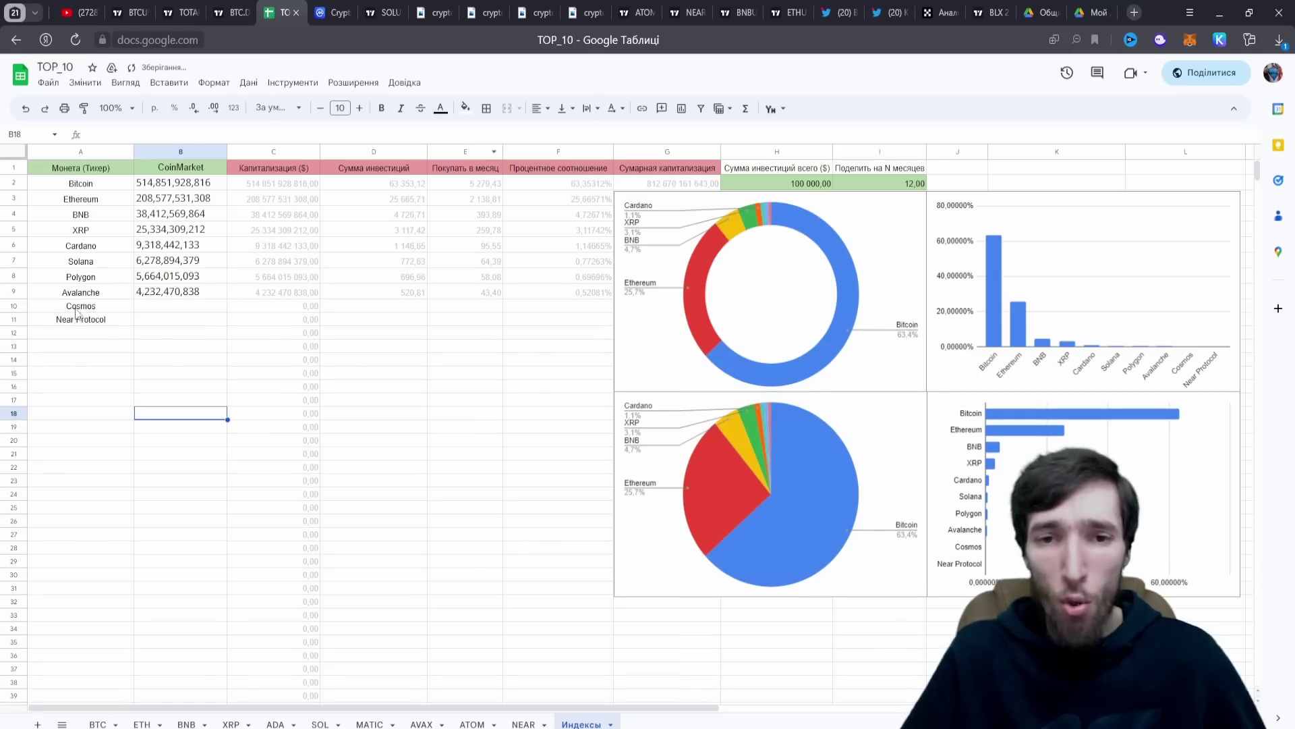
# Step: Copy Cosmos's market cap, 3,086,220,308, from CoinMarketCap into its CoinMarket cell on the Индексы sheet
pyautogui.click(330, 12)
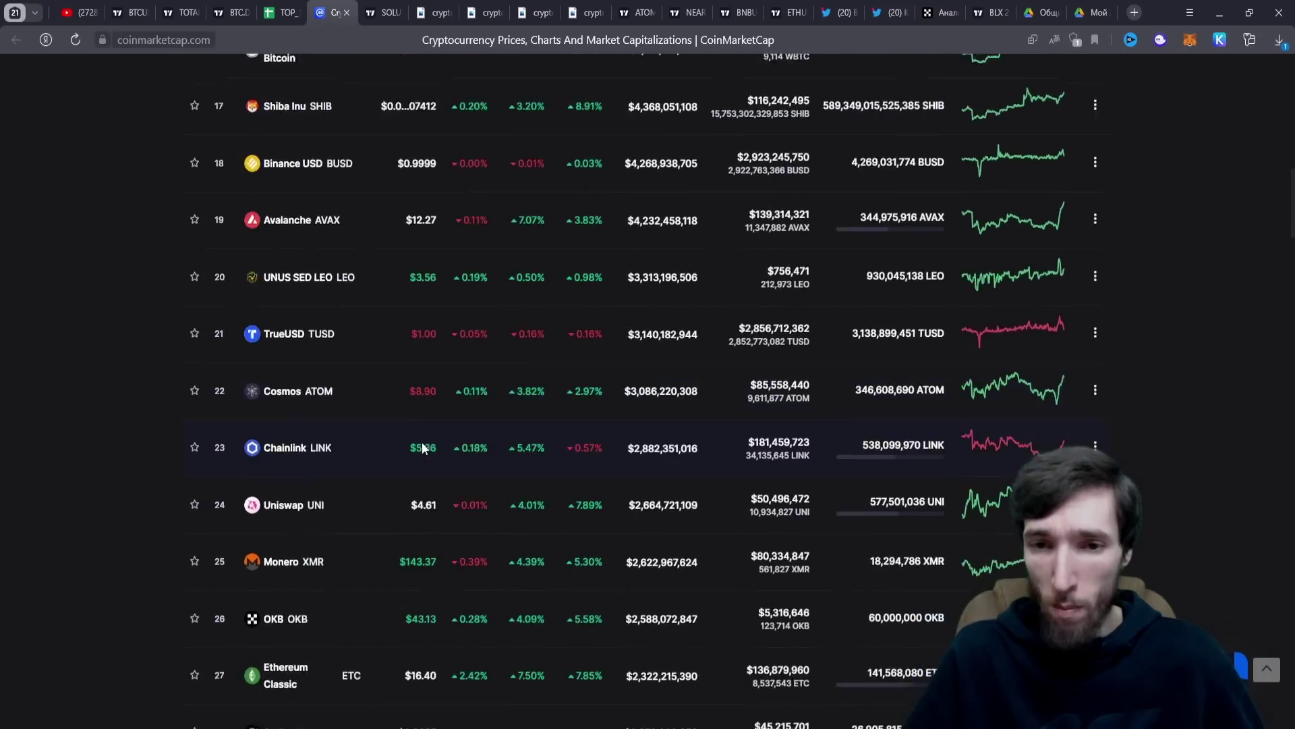
pyautogui.scroll(-3, 422, 442)
pyautogui.moveTo(698, 254); pyautogui.dragTo(639, 254)
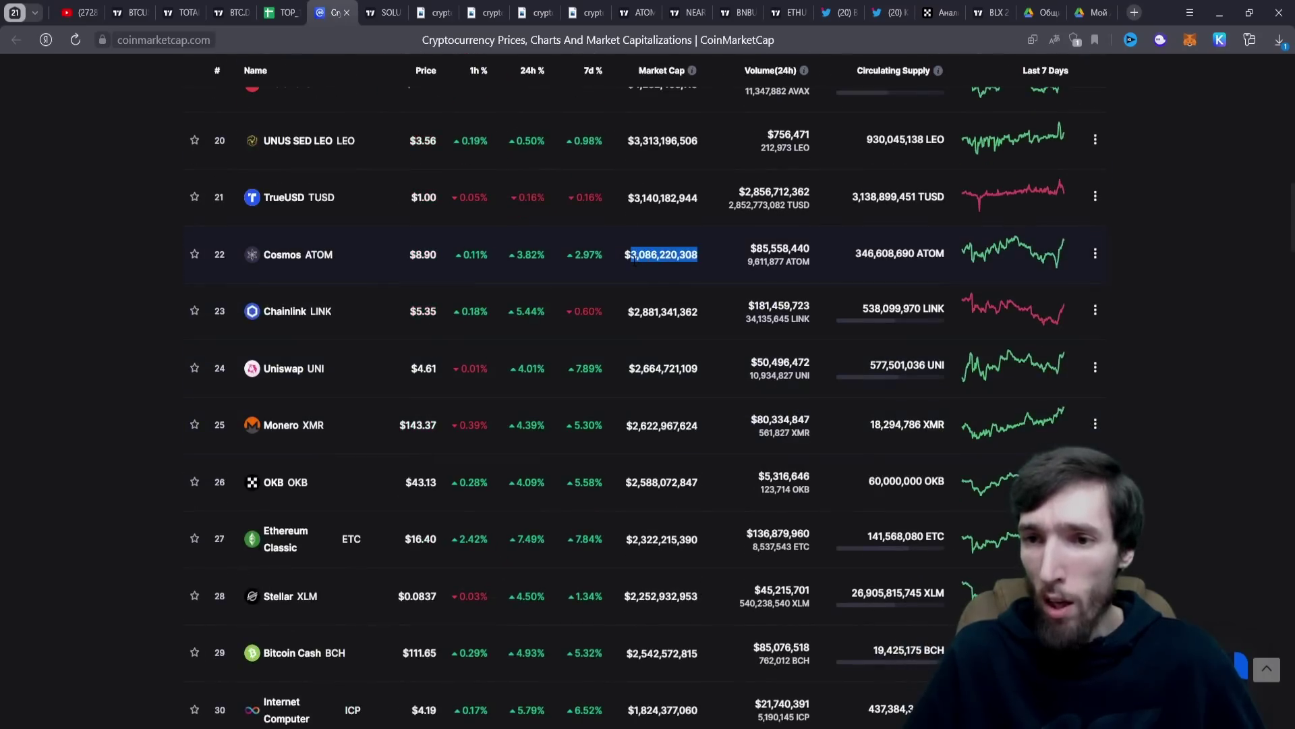
pyautogui.click(280, 12)
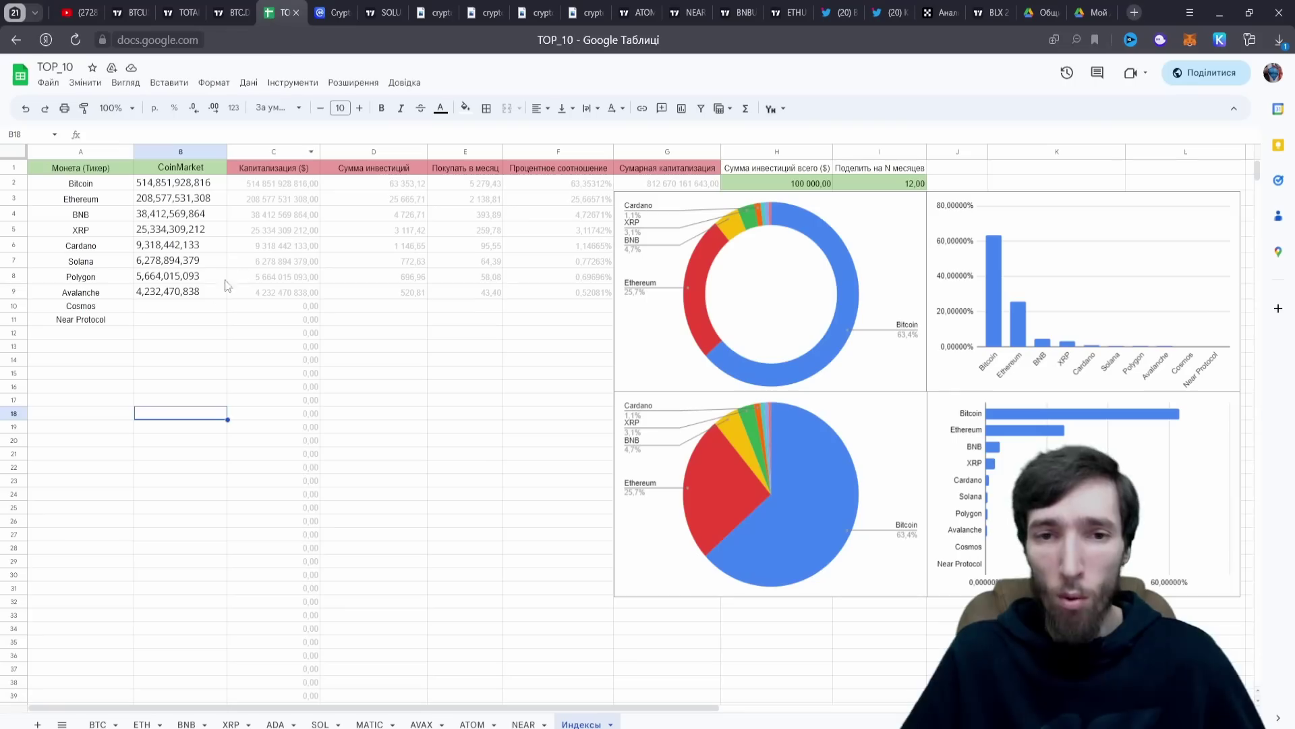
pyautogui.click(180, 307)
pyautogui.write('3,086,220,308')
pyautogui.click(192, 453)
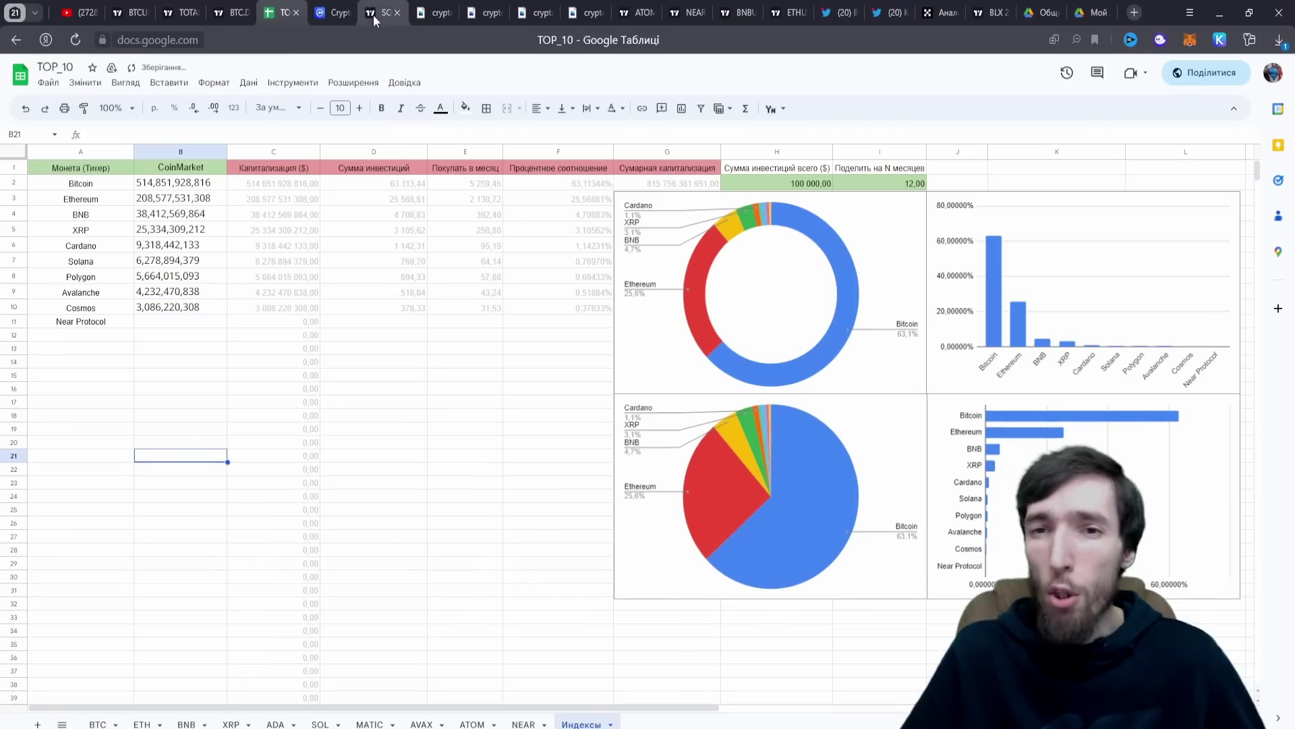
# Step: Copy NEAR Protocol's market cap, 1,210,897,481, from CoinMarketCap into the Near Protocol CoinMarket cell on the Индексы sheet
pyautogui.click(331, 12)
pyautogui.scroll(-2, 360, 340)
pyautogui.scroll(-6, 360, 342)
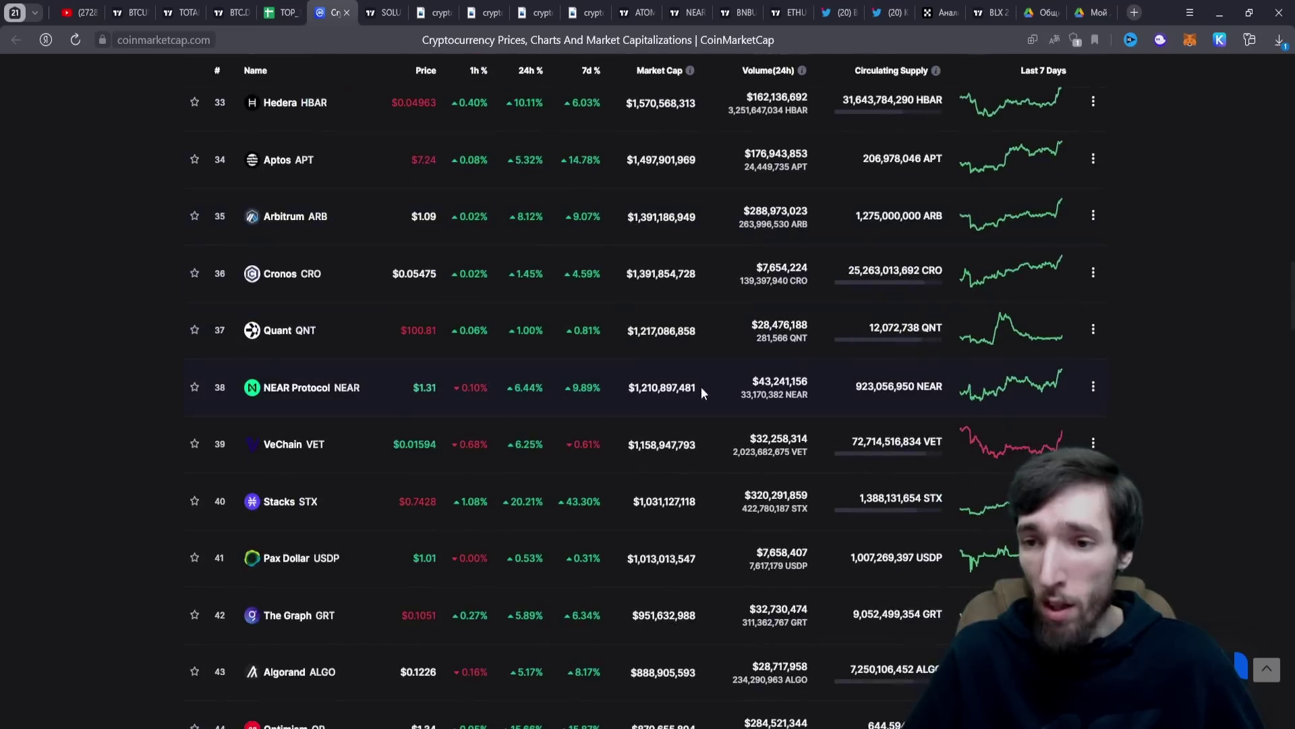
pyautogui.moveTo(698, 388); pyautogui.dragTo(633, 388)
pyautogui.hotkey('ctrl', 'c')
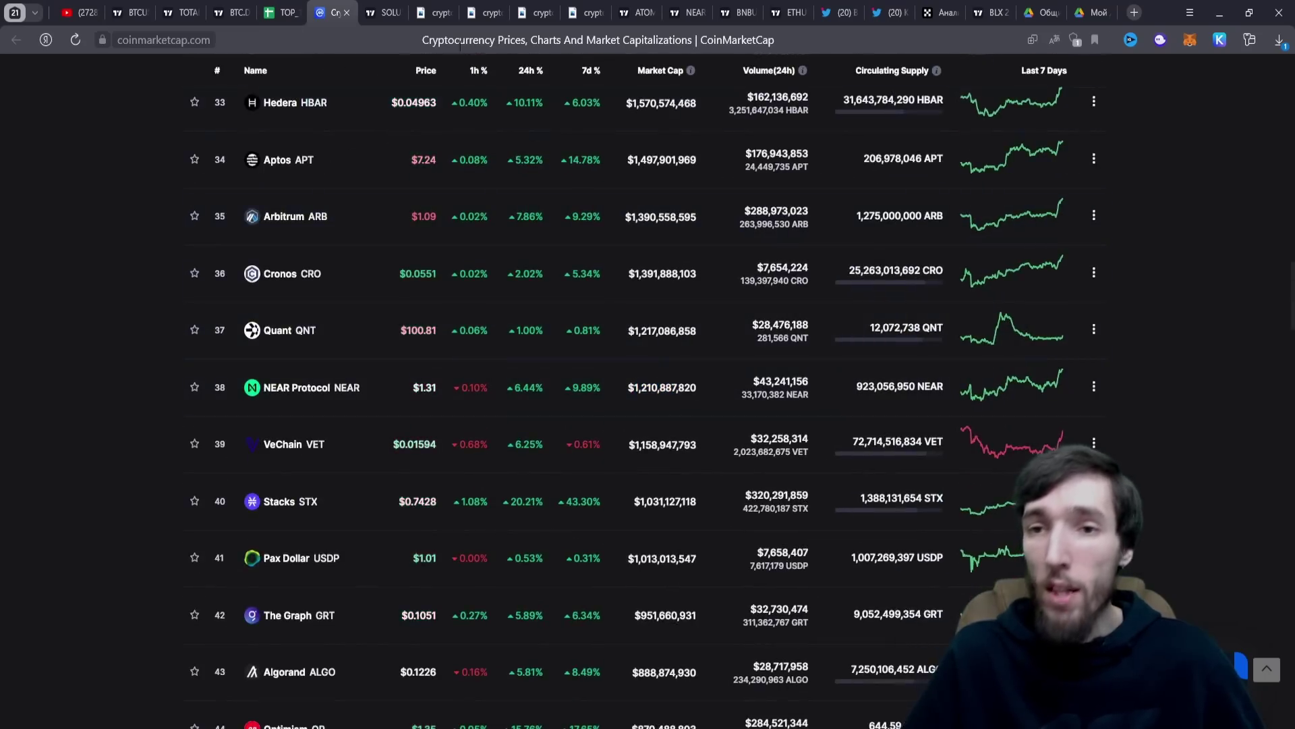
pyautogui.click(281, 16)
pyautogui.click(181, 323)
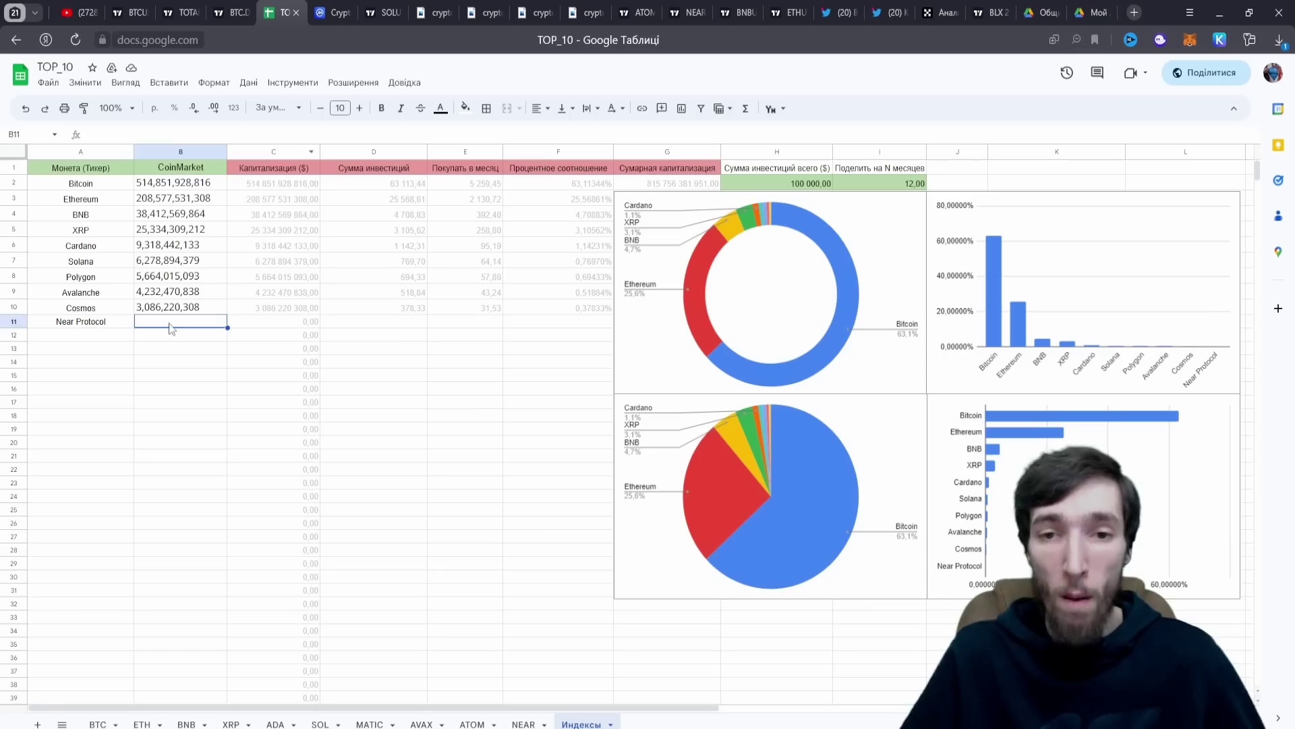
pyautogui.hotkey('ctrl', 'v')
pyautogui.click(181, 419)
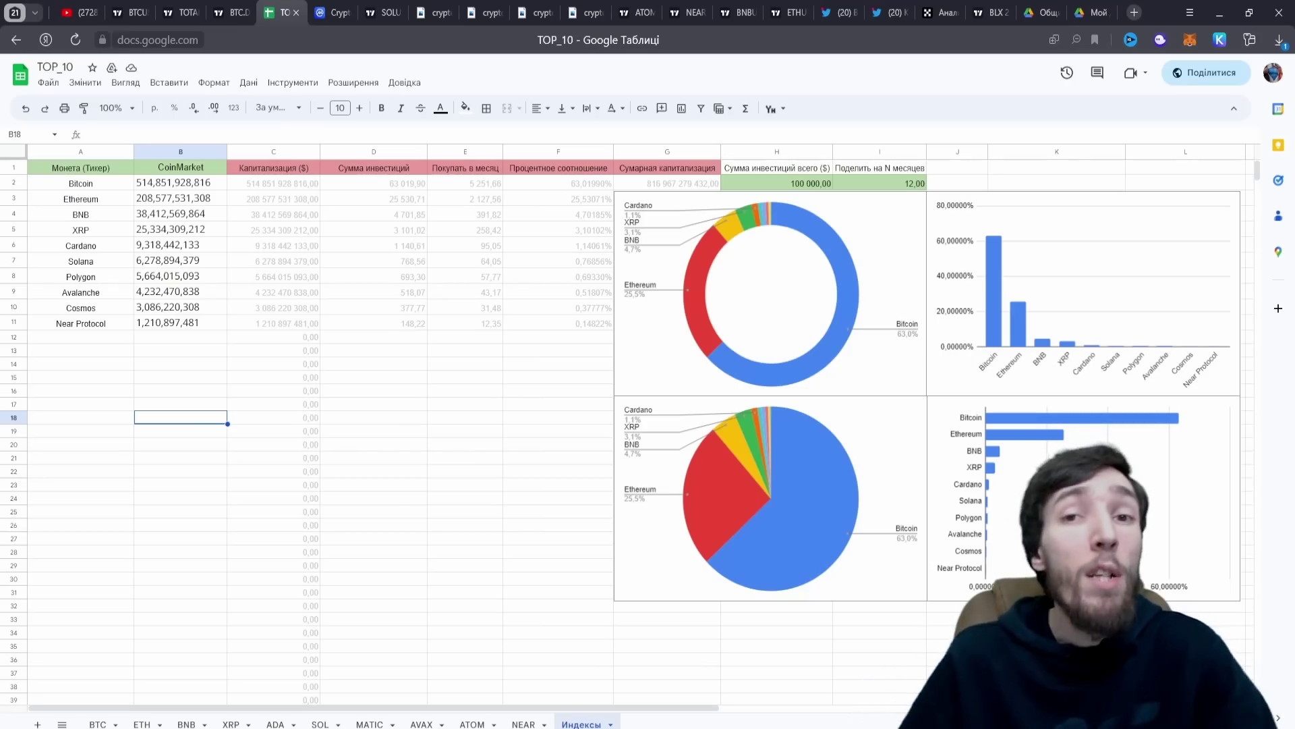
# Step: Set the number of months to divide the investment by (Поделить на N месяцев) to 3
pyautogui.doubleClick(905, 186)
pyautogui.doubleClick(920, 183)
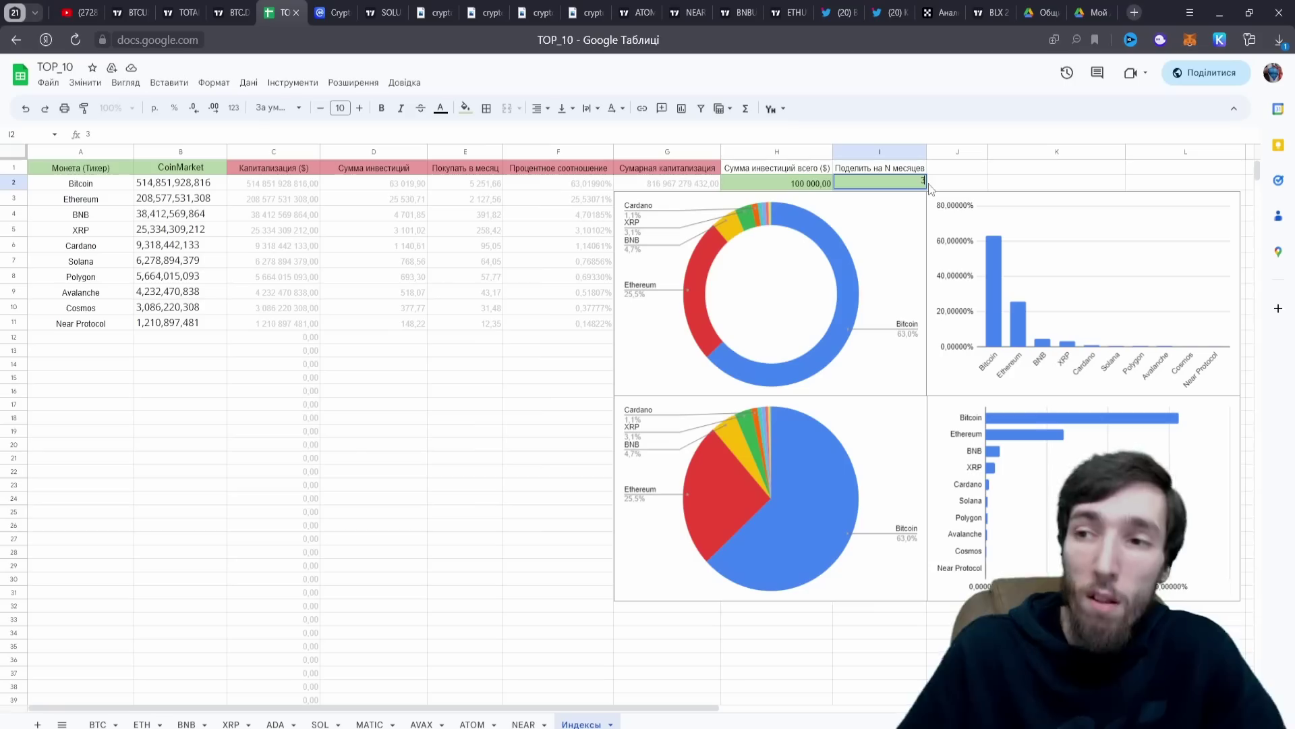
pyautogui.click(964, 184)
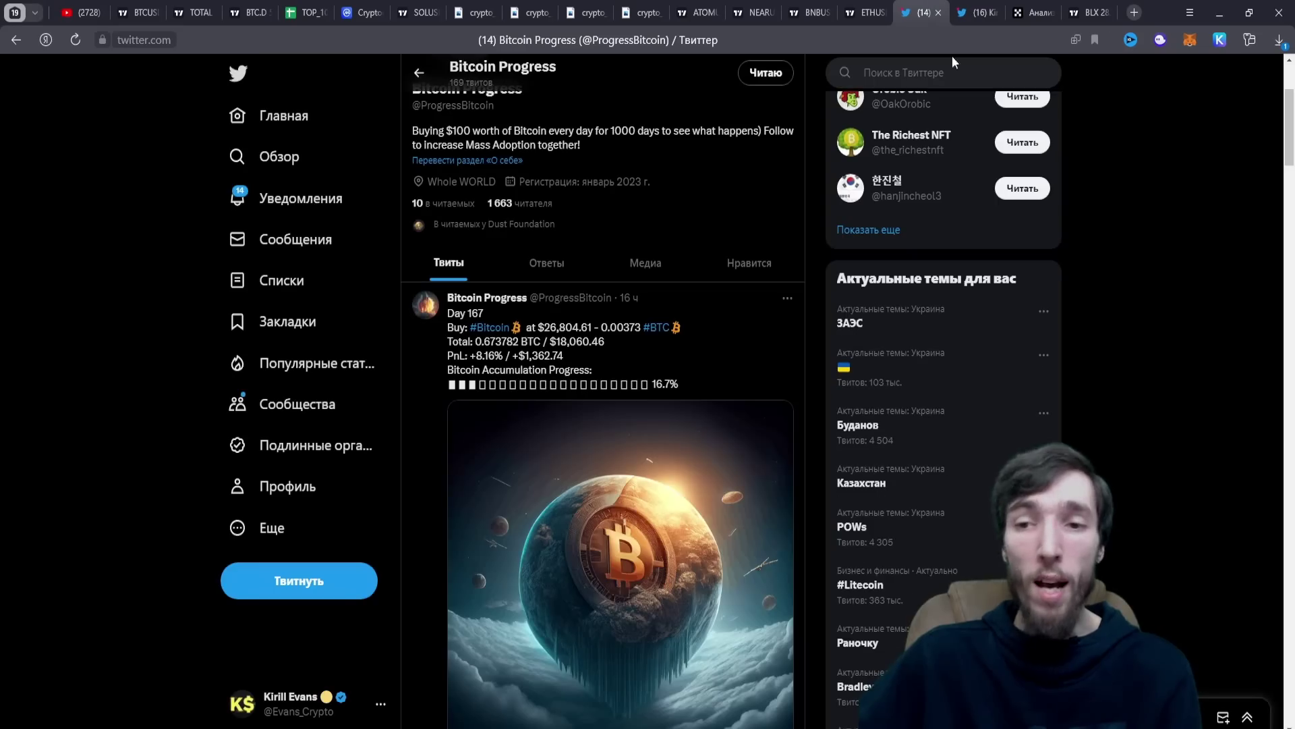
# Step: Review the Bitcoin Progress profile on Twitter and read the replies under the tweet about Bitcoin shorts being liquidated
pyautogui.scroll(4, 1137, 398)
pyautogui.hotkey('ctrl', 'Tab')
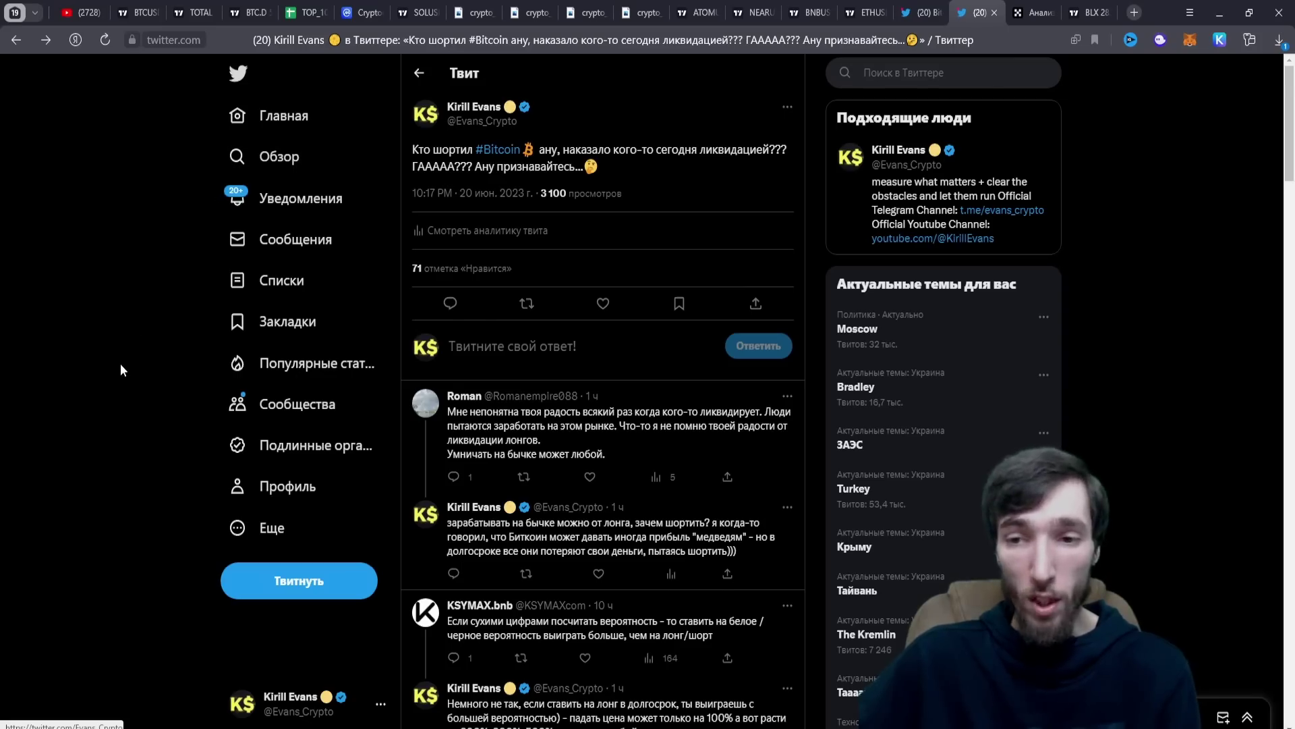
pyautogui.scroll(-2, 110, 368)
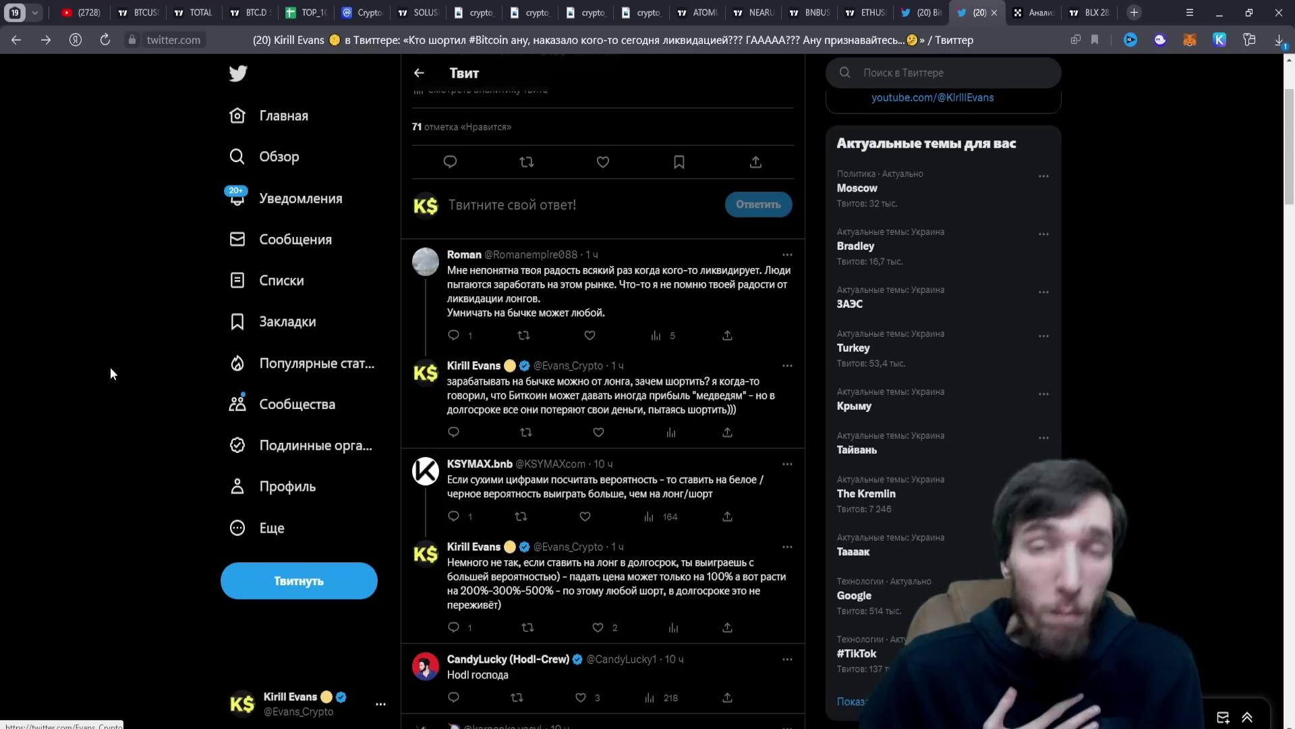
pyautogui.scroll(-2, 143, 378)
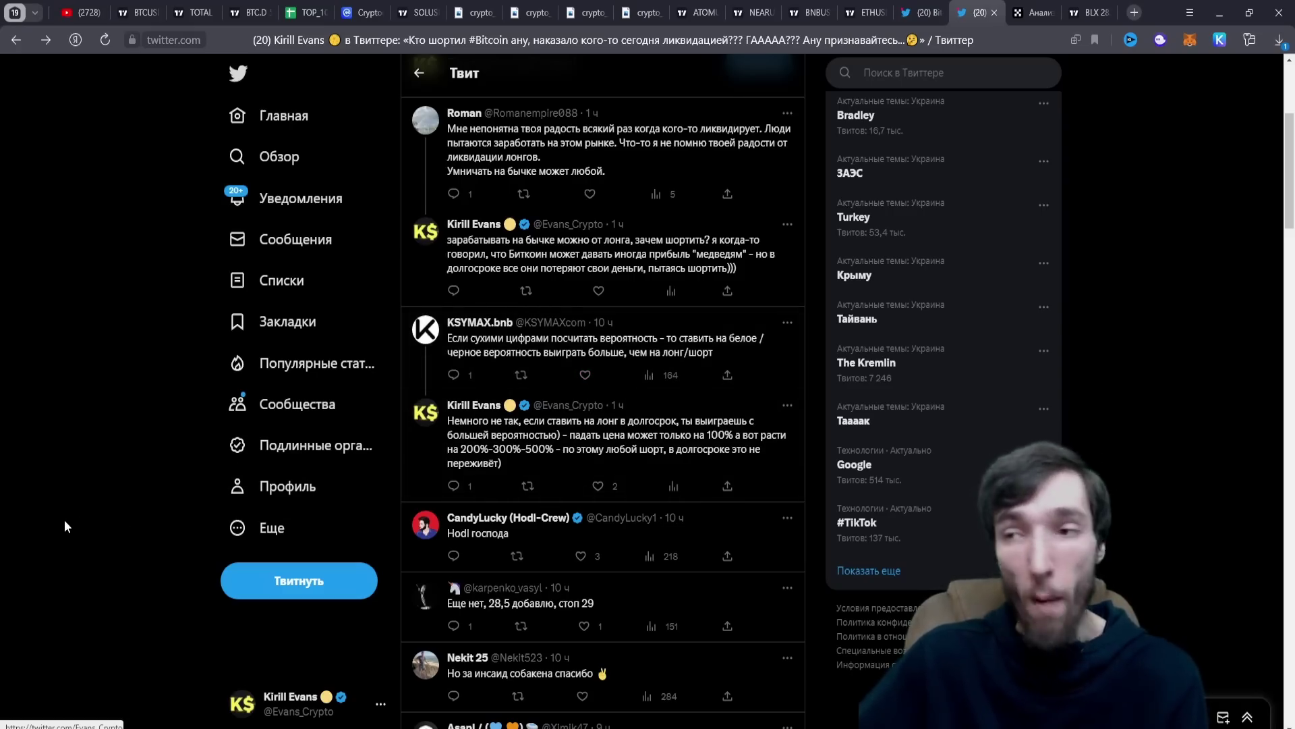
# Step: View the SOLUSDT chart and compare the cumulative profit percentage with the BTC change for 20.06.2023 on the OKX analysis page
pyautogui.click(407, 7)
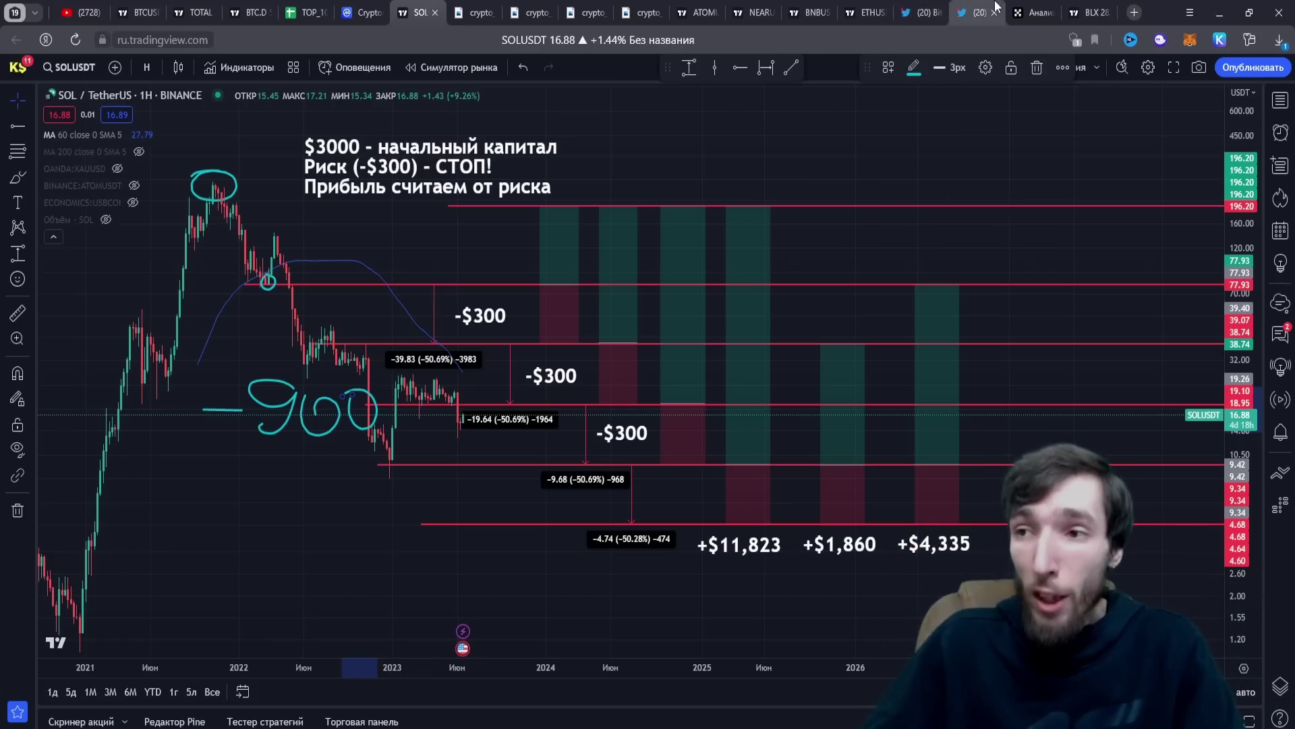
pyautogui.click(1019, 8)
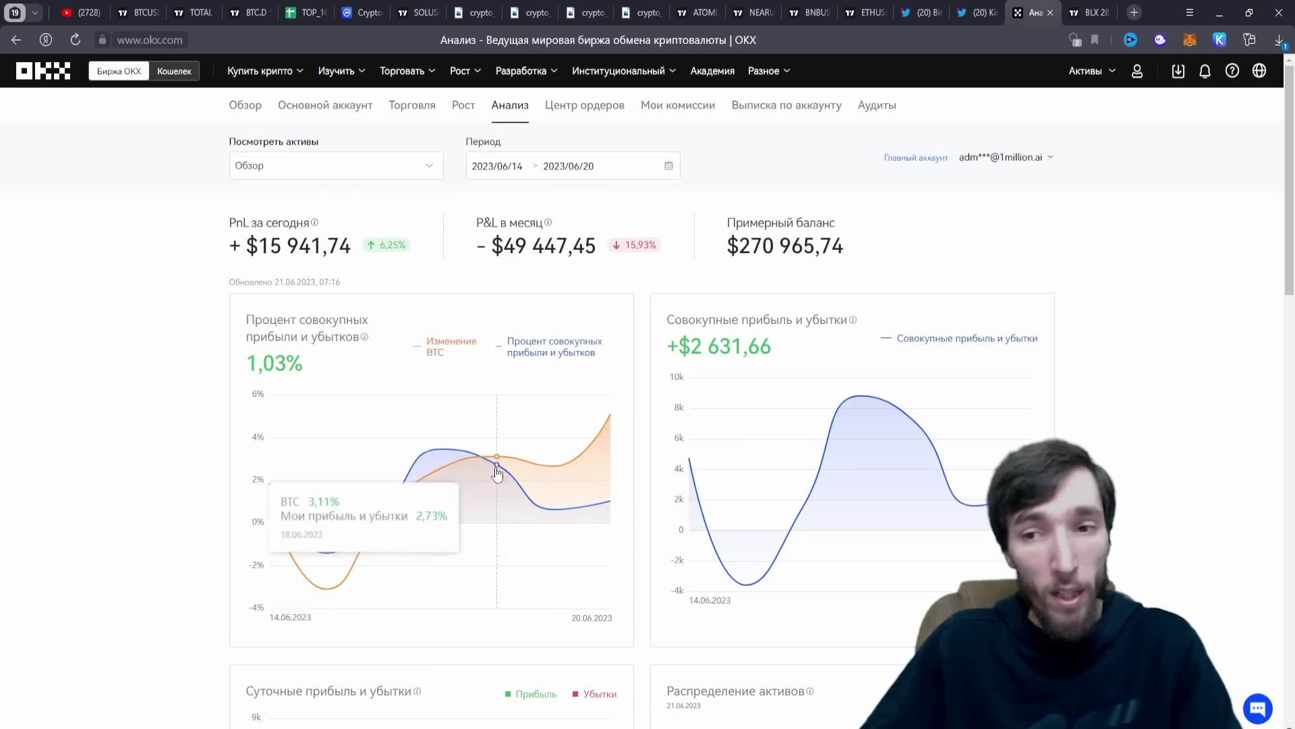
pyautogui.moveTo(595, 423)
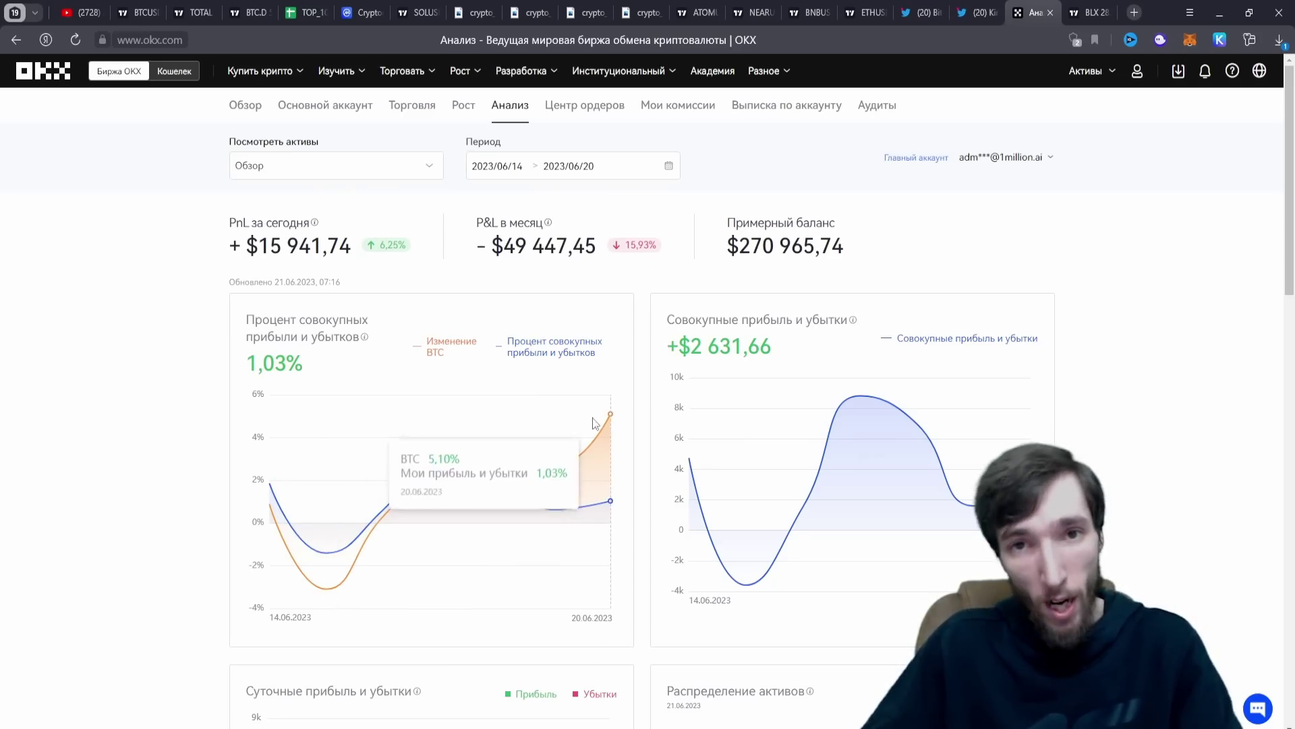
# Step: On the BTCUSDT chart, circle the descending highs from 29 May to 14 June and draw strokes along the decline and the mid-June rebound
pyautogui.click(139, 13)
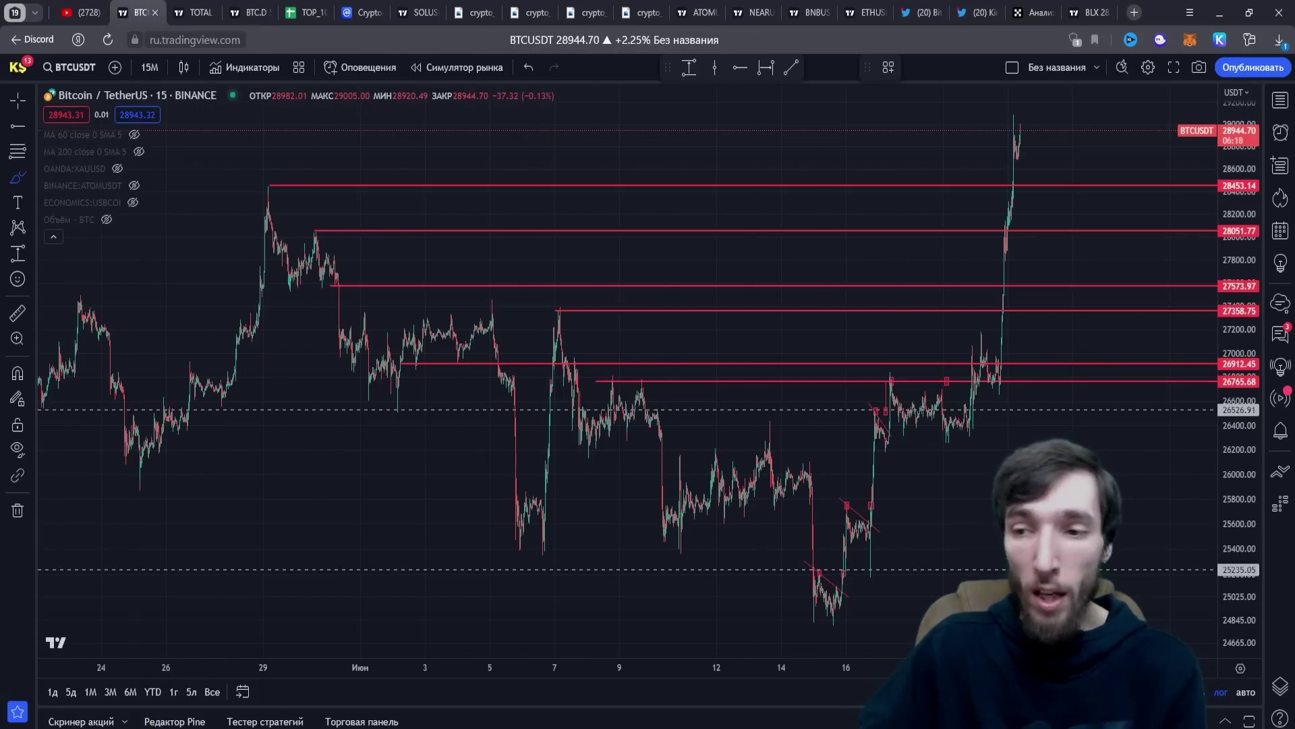
pyautogui.moveTo(272, 183)
pyautogui.mouseDown()
pyautogui.moveTo(269, 211)
pyautogui.moveTo(321, 230)
pyautogui.mouseUp()
pyautogui.moveTo(488, 294); pyautogui.dragTo(485, 300)
pyautogui.moveTo(571, 312); pyautogui.dragTo(562, 316)
pyautogui.moveTo(627, 390); pyautogui.dragTo(644, 372)
pyautogui.moveTo(762, 418); pyautogui.dragTo(759, 419)
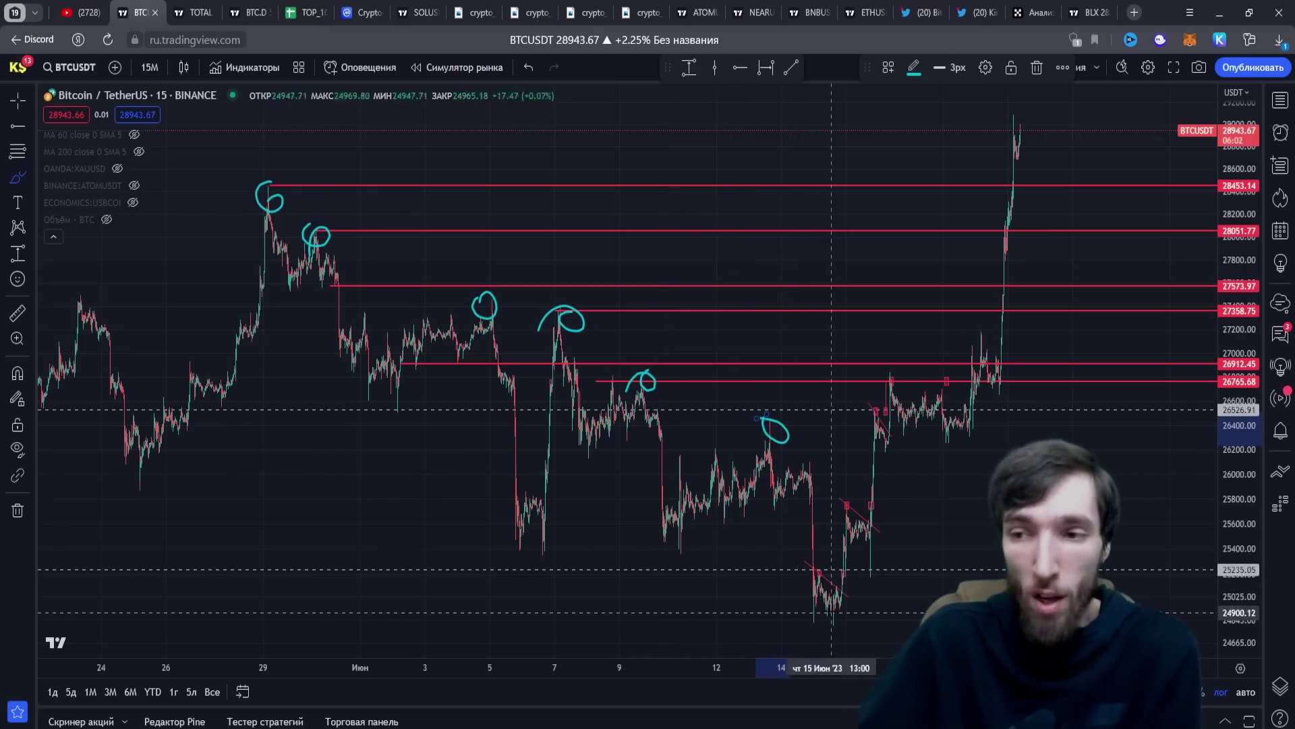
pyautogui.moveTo(834, 605); pyautogui.dragTo(867, 430)
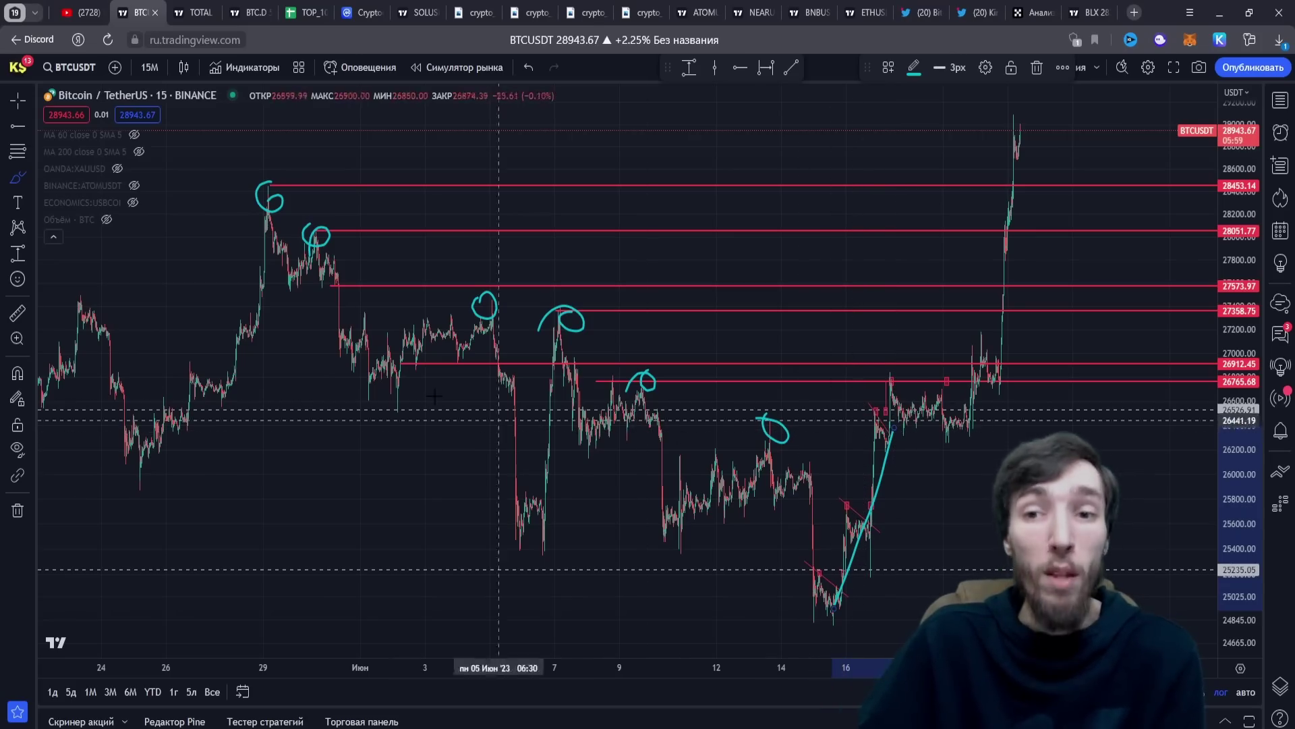
pyautogui.moveTo(286, 181); pyautogui.dragTo(843, 531)
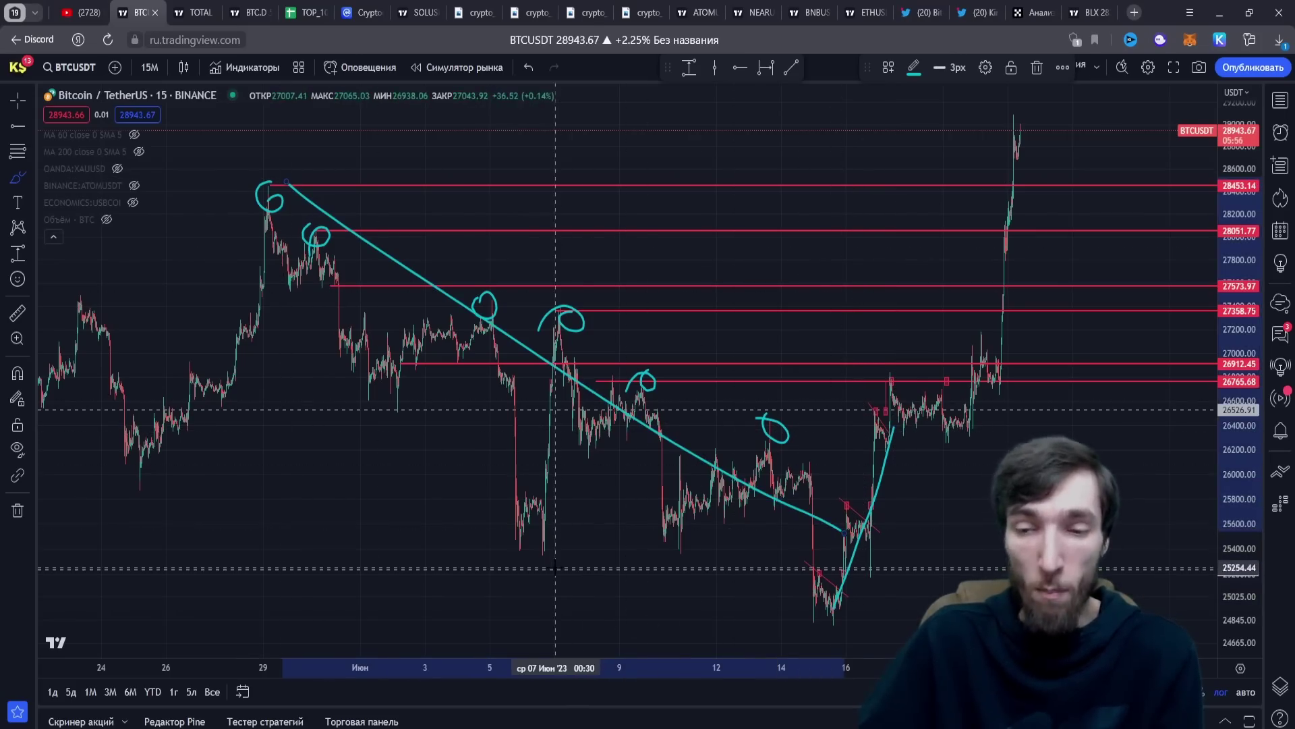
# Step: Handwrite the profit notes +1600, +800 and +300 on the BTCUSDT chart with the brush
pyautogui.moveTo(562, 559); pyautogui.dragTo(596, 557)
pyautogui.moveTo(585, 534)
pyautogui.mouseDown()
pyautogui.moveTo(587, 564)
pyautogui.moveTo(619, 572)
pyautogui.moveTo(633, 554)
pyautogui.moveTo(675, 547)
pyautogui.moveTo(695, 563)
pyautogui.moveTo(685, 545)
pyautogui.mouseUp()
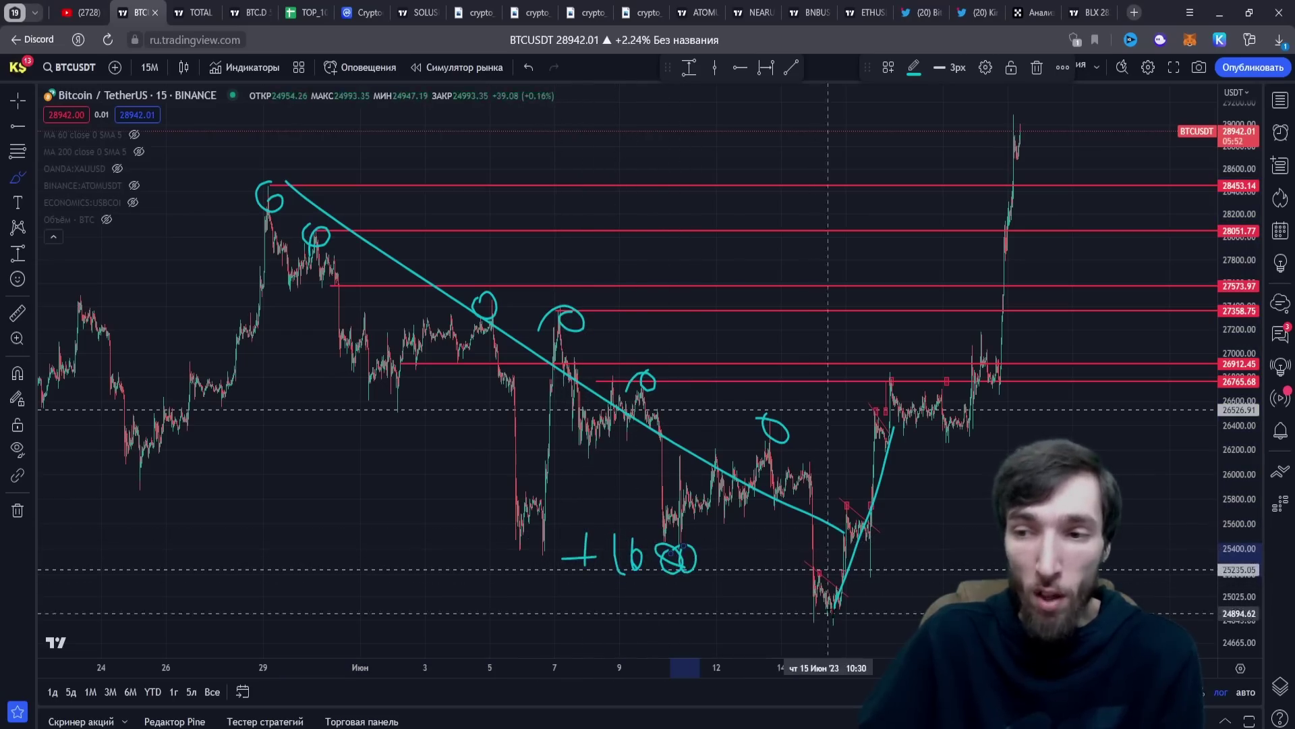
pyautogui.moveTo(549, 462)
pyautogui.mouseDown()
pyautogui.moveTo(574, 460)
pyautogui.moveTo(562, 473)
pyautogui.moveTo(612, 431)
pyautogui.moveTo(594, 467)
pyautogui.moveTo(646, 447)
pyautogui.mouseUp()
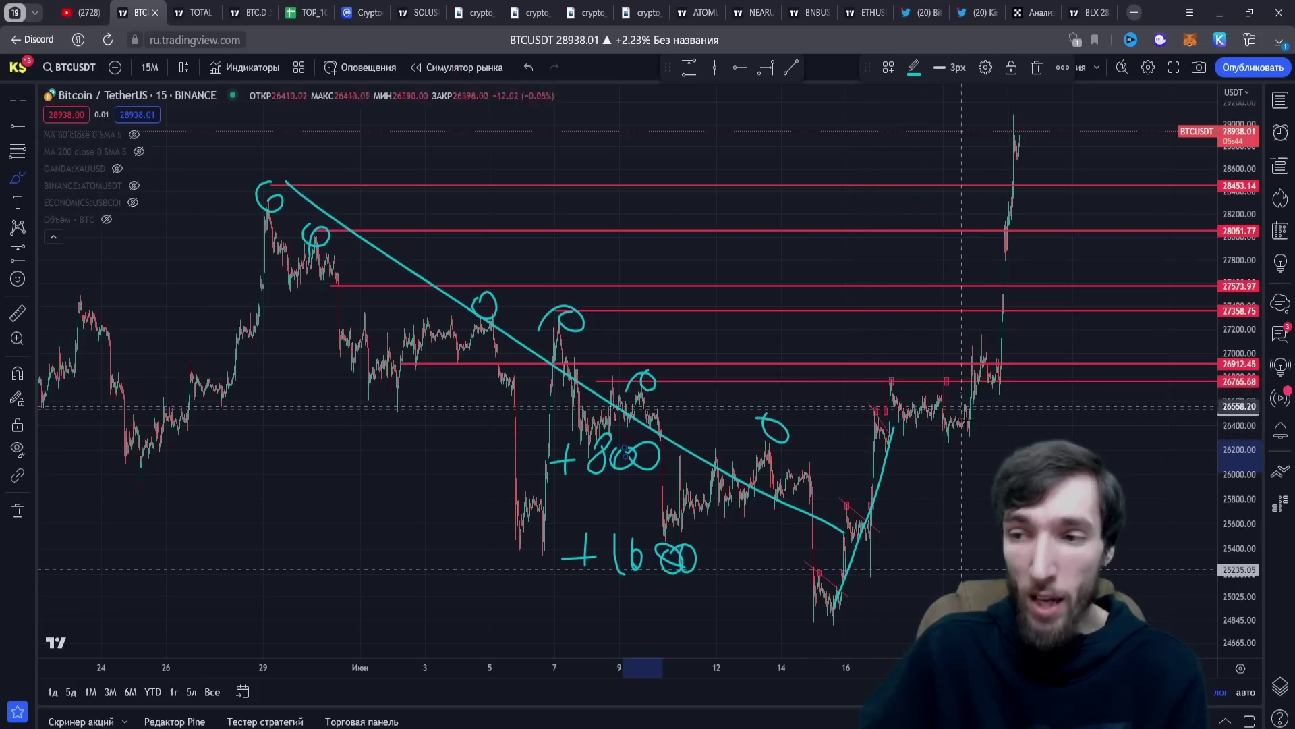
pyautogui.moveTo(741, 299)
pyautogui.mouseDown()
pyautogui.moveTo(779, 288)
pyautogui.moveTo(770, 308)
pyautogui.moveTo(812, 289)
pyautogui.moveTo(808, 304)
pyautogui.moveTo(837, 278)
pyautogui.moveTo(850, 297)
pyautogui.moveTo(864, 276)
pyautogui.mouseUp()
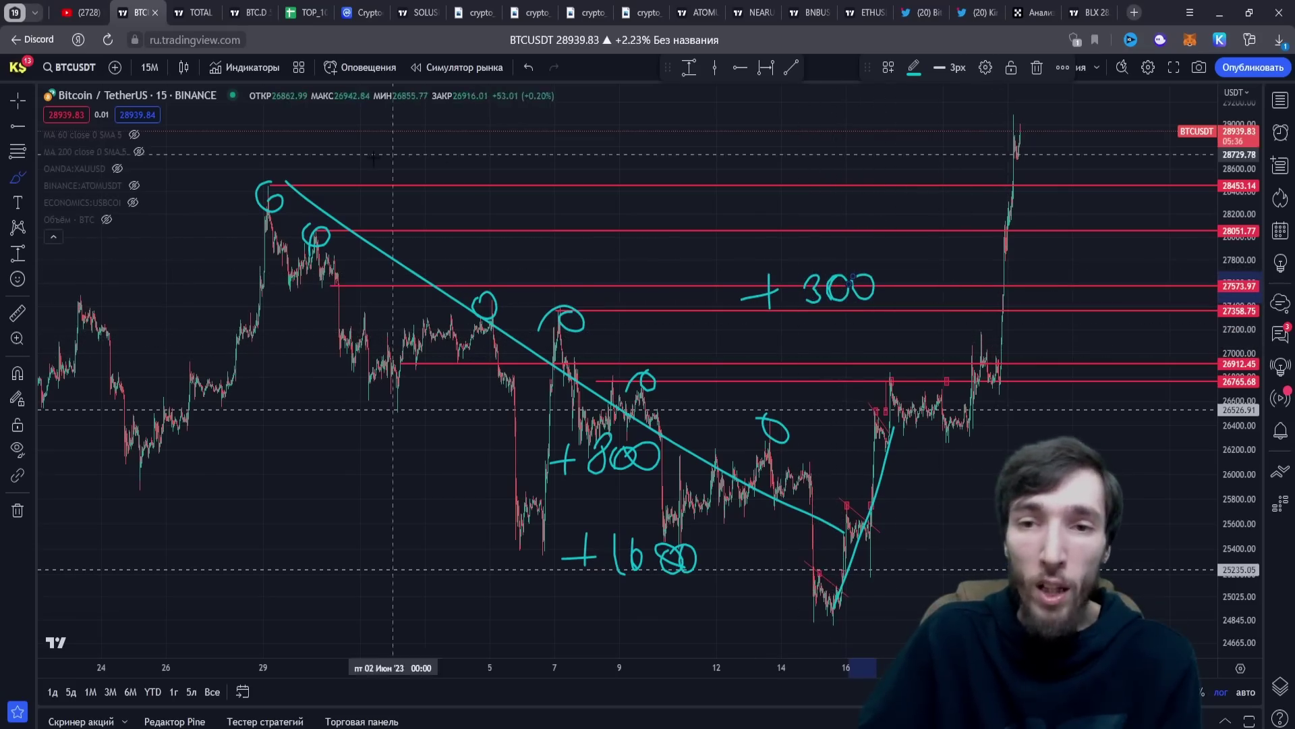
# Step: Circle where the price crosses the 28453.14 level and draw a horizontal stroke at about 26,050 across the mid-June dip
pyautogui.moveTo(997, 184); pyautogui.dragTo(1001, 180)
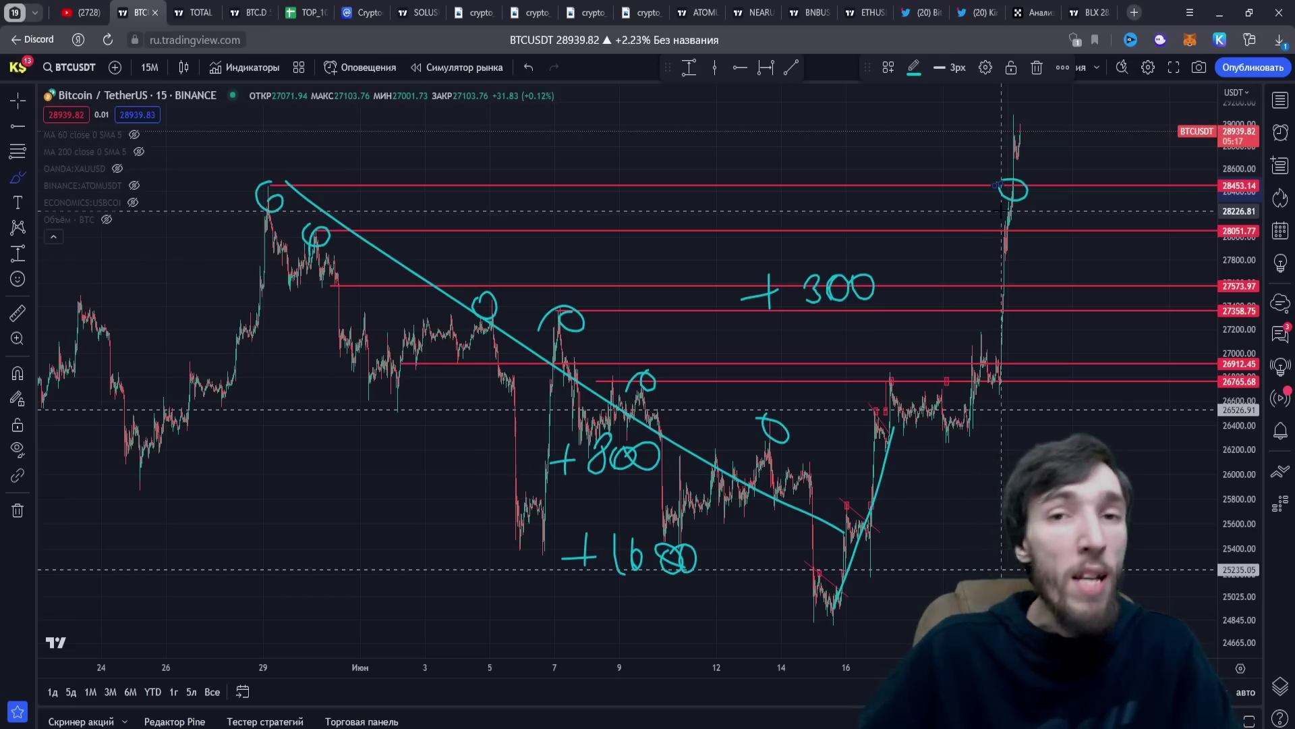
pyautogui.scroll(2, 851, 469)
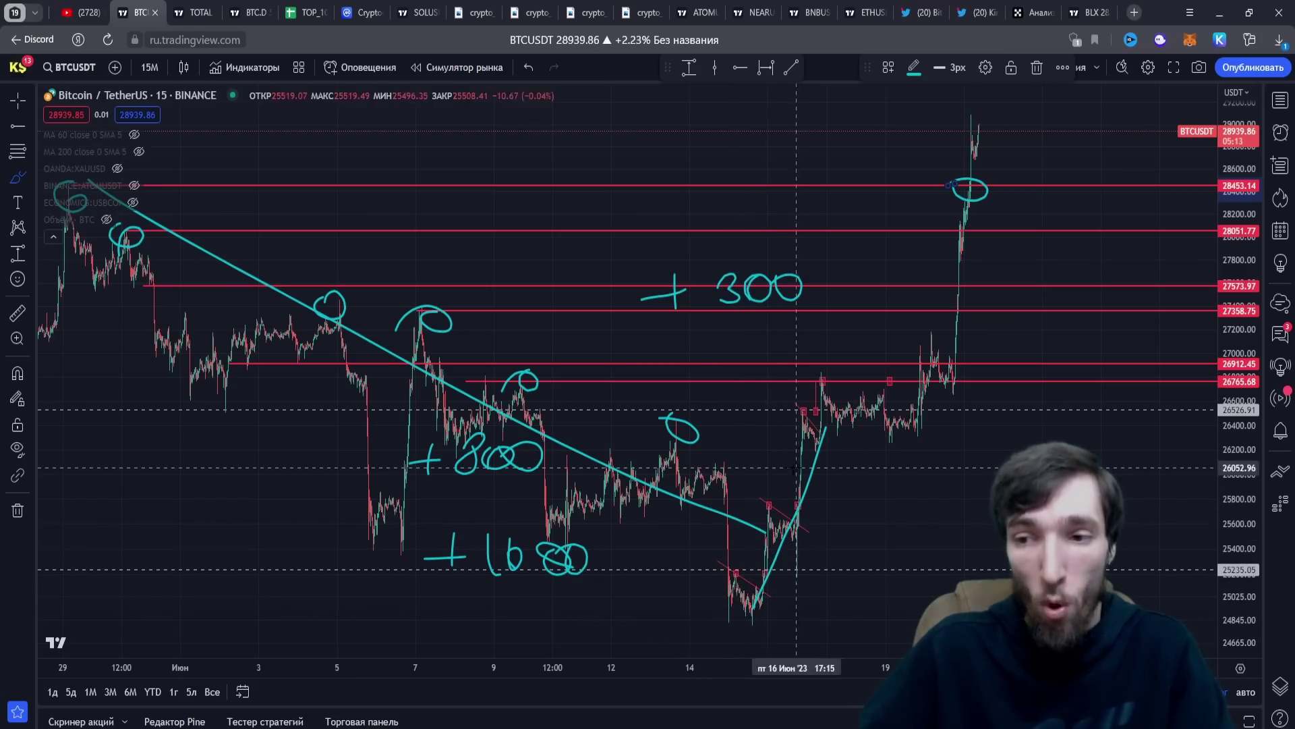
pyautogui.moveTo(716, 466); pyautogui.dragTo(833, 466)
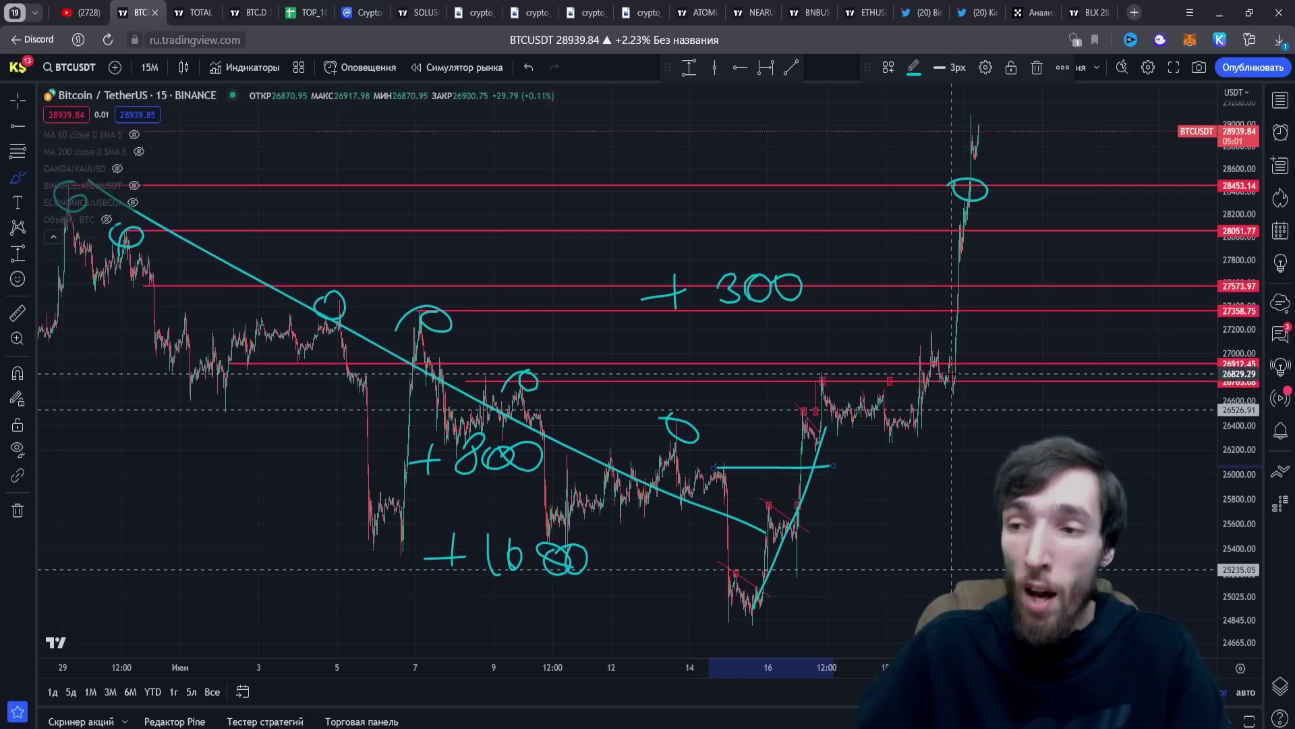
# Step: Add short brush strokes across the latest BTC rally, from about 27,400 up to about 28,500
pyautogui.moveTo(949, 312); pyautogui.dragTo(971, 307)
pyautogui.moveTo(950, 307); pyautogui.dragTo(974, 292)
pyautogui.moveTo(949, 292)
pyautogui.mouseDown()
pyautogui.moveTo(974, 286)
pyautogui.moveTo(973, 272)
pyautogui.mouseUp()
pyautogui.moveTo(948, 273)
pyautogui.mouseDown()
pyautogui.moveTo(973, 268)
pyautogui.moveTo(974, 227)
pyautogui.mouseUp()
pyautogui.moveTo(951, 219)
pyautogui.mouseDown()
pyautogui.moveTo(990, 199)
pyautogui.moveTo(976, 173)
pyautogui.mouseUp()
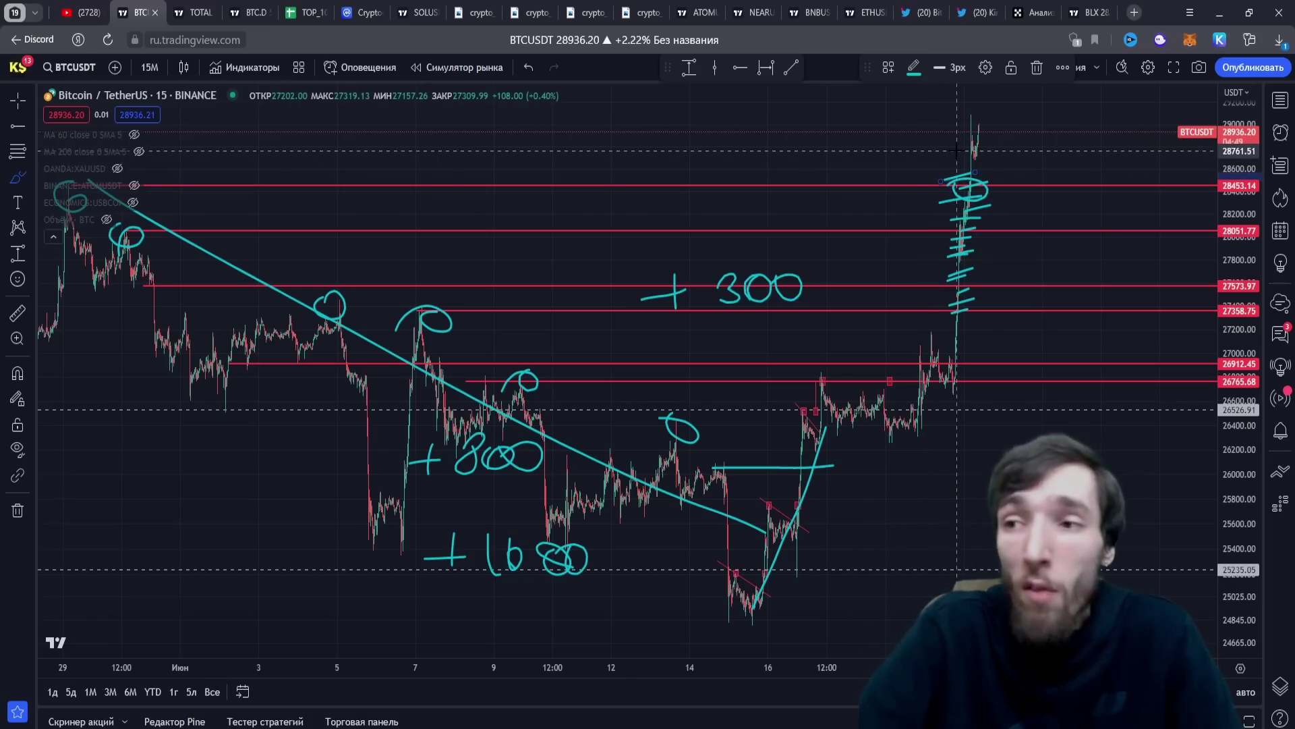
# Step: On the BTC.D dominance chart, draw horizontal rays at about 54.22% and 57.47%, starting in 2020
pyautogui.click(181, 7)
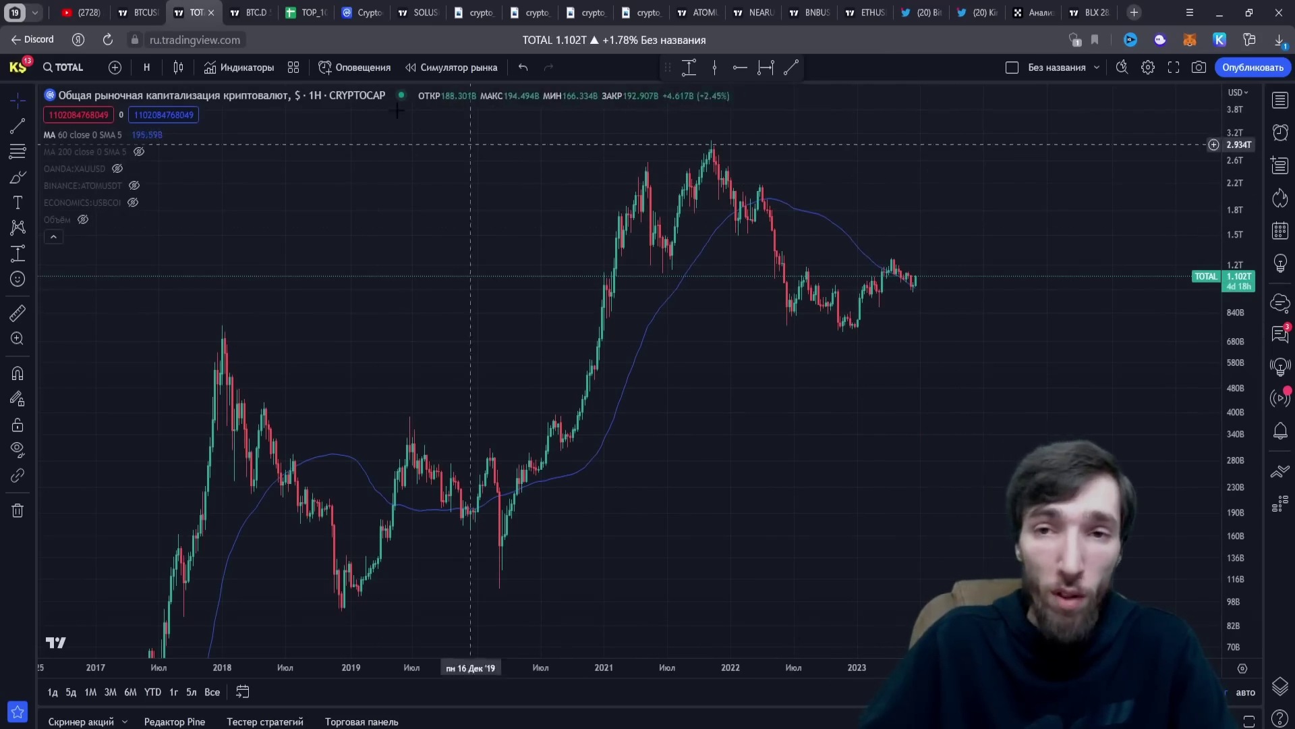
pyautogui.click(251, 10)
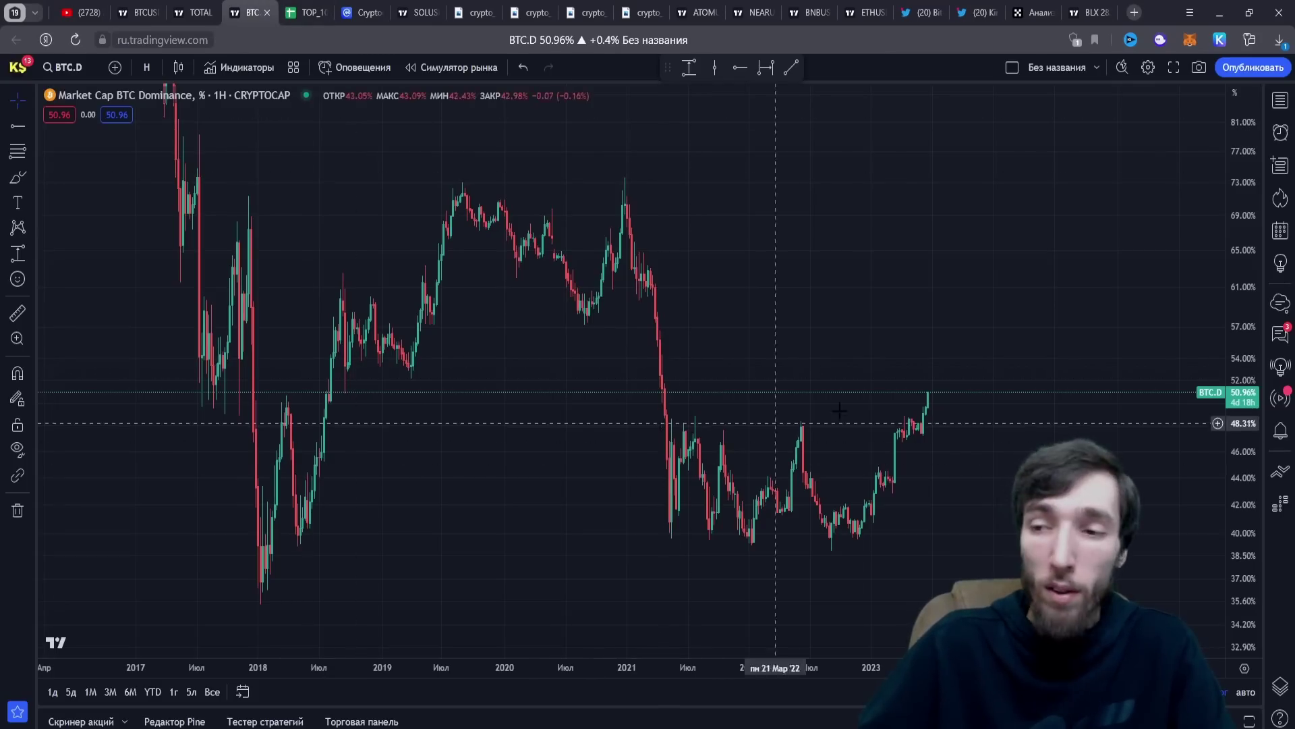
pyautogui.click(740, 68)
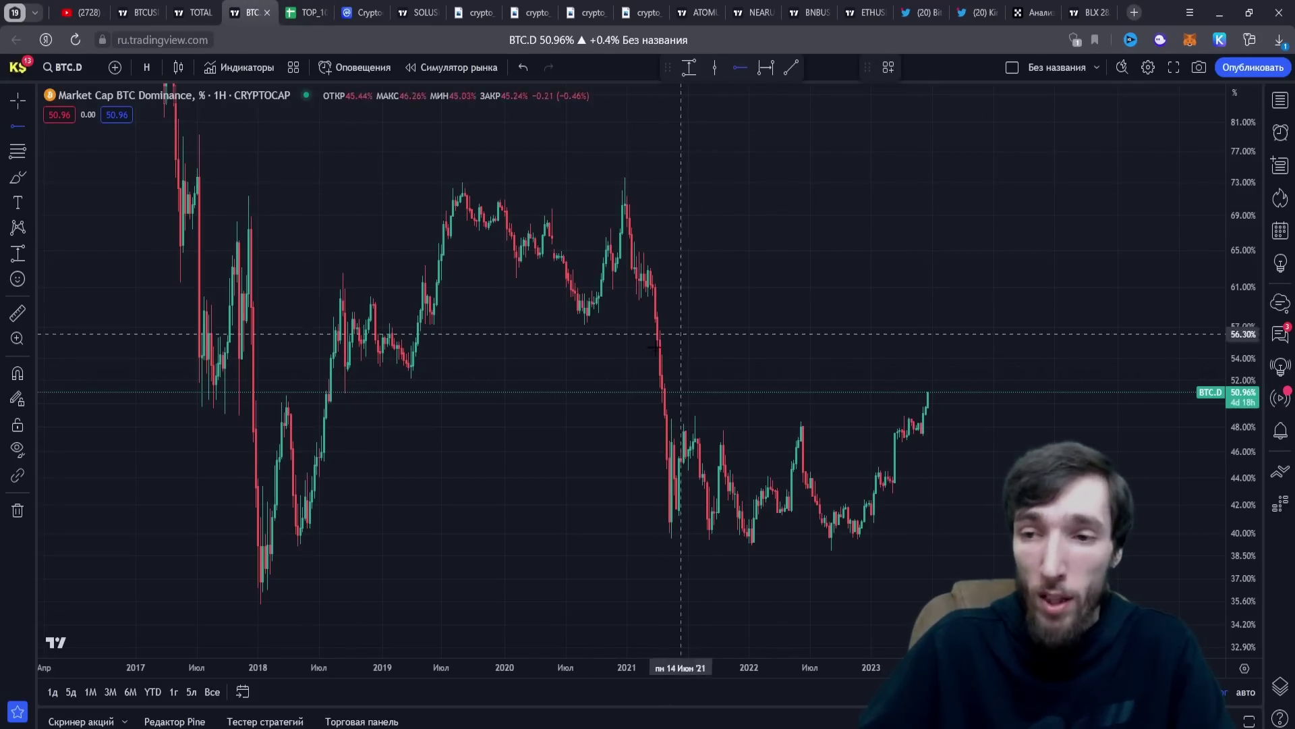
pyautogui.click(601, 355)
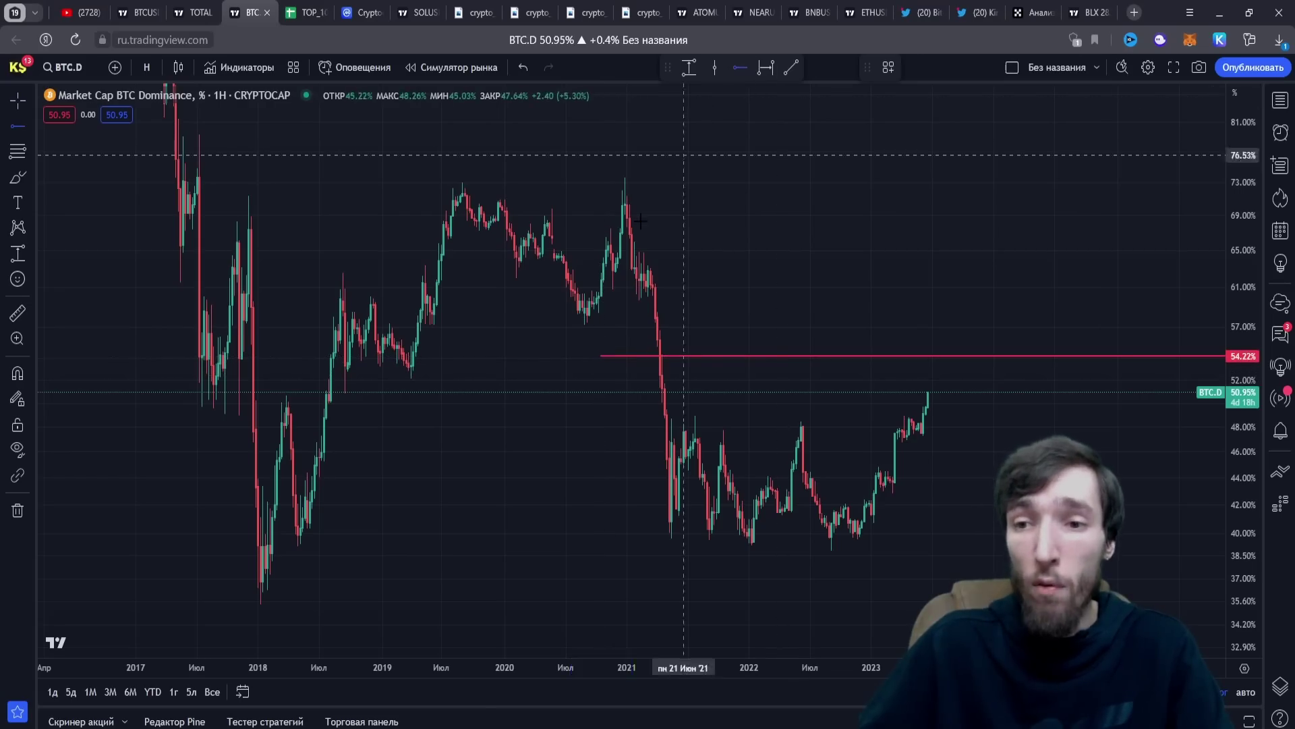
pyautogui.click(557, 321)
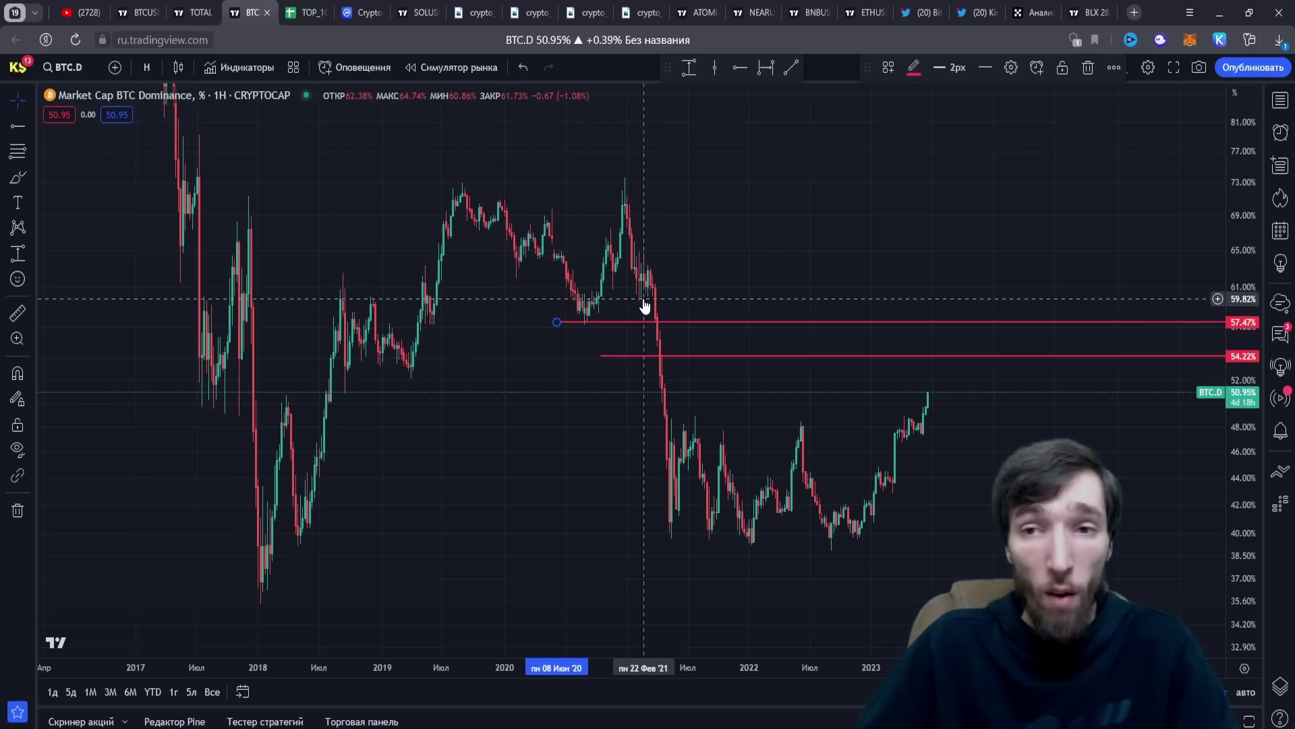
# Step: Review the image of recommended first-buy drawdowns by capitalization and the Day 167 post on the Bitcoin Progress Twitter profile
pyautogui.click(472, 8)
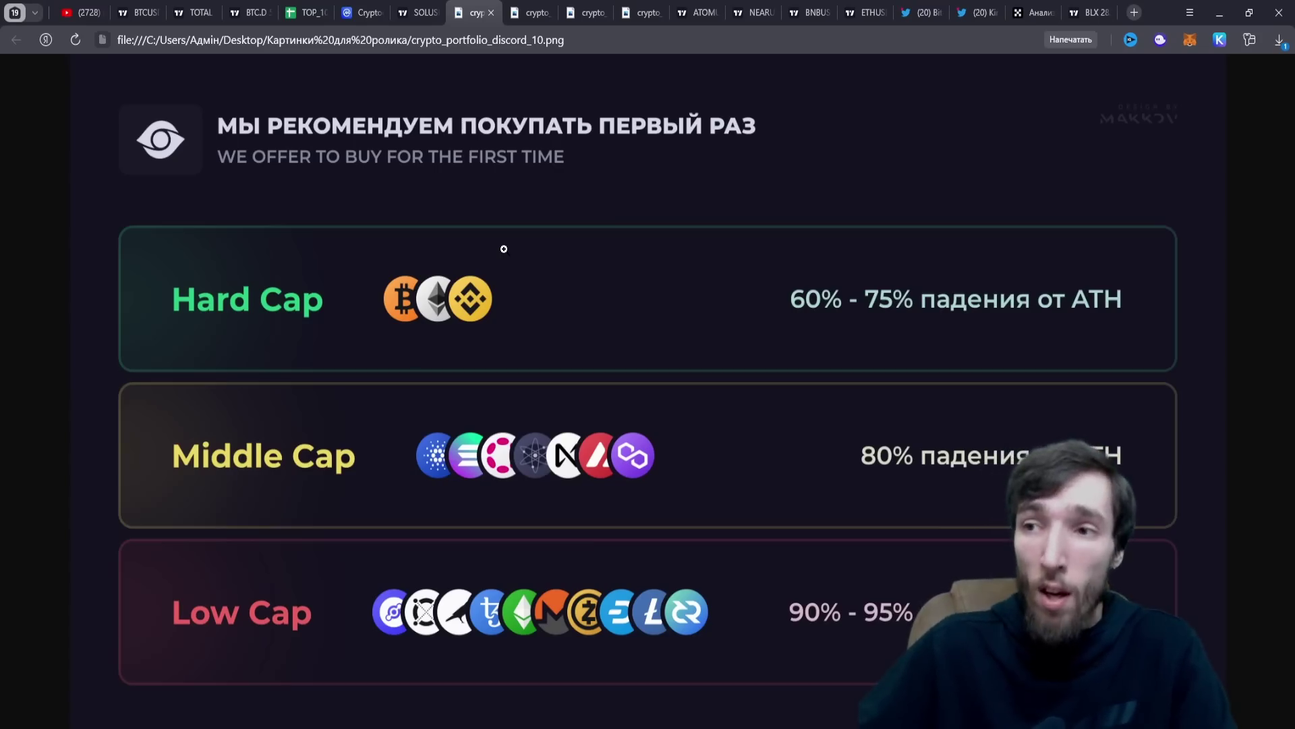
pyautogui.click(921, 13)
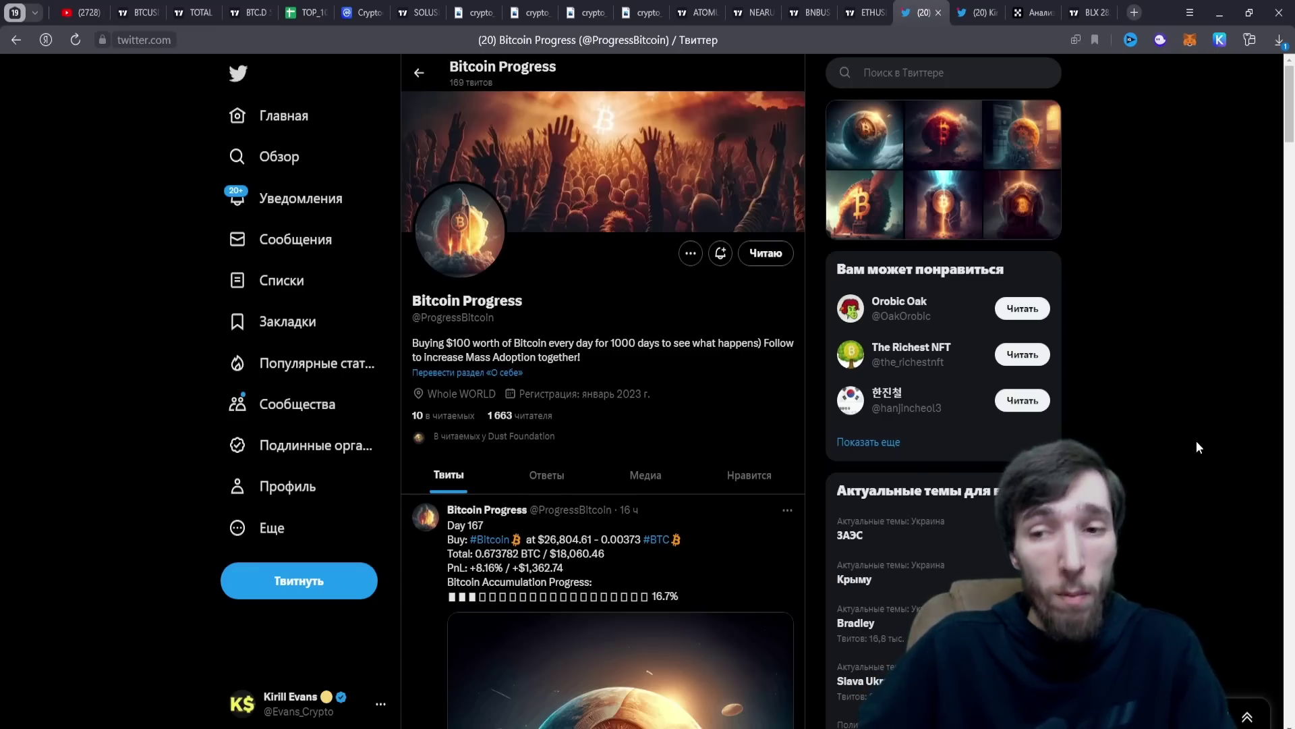
pyautogui.scroll(-2, 1196, 439)
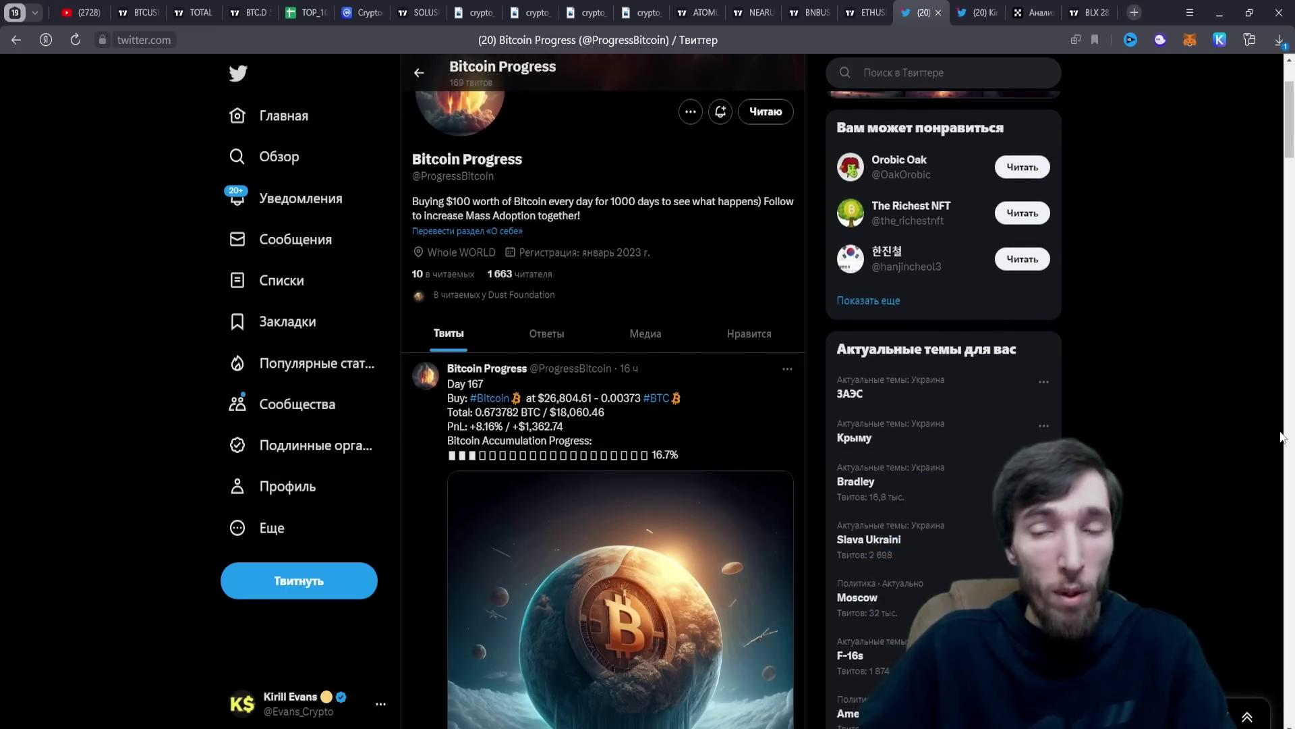
# Step: Open the channel's own Twitter profile and review its latest Bitcoin tweets
pyautogui.scroll(2, 1256, 432)
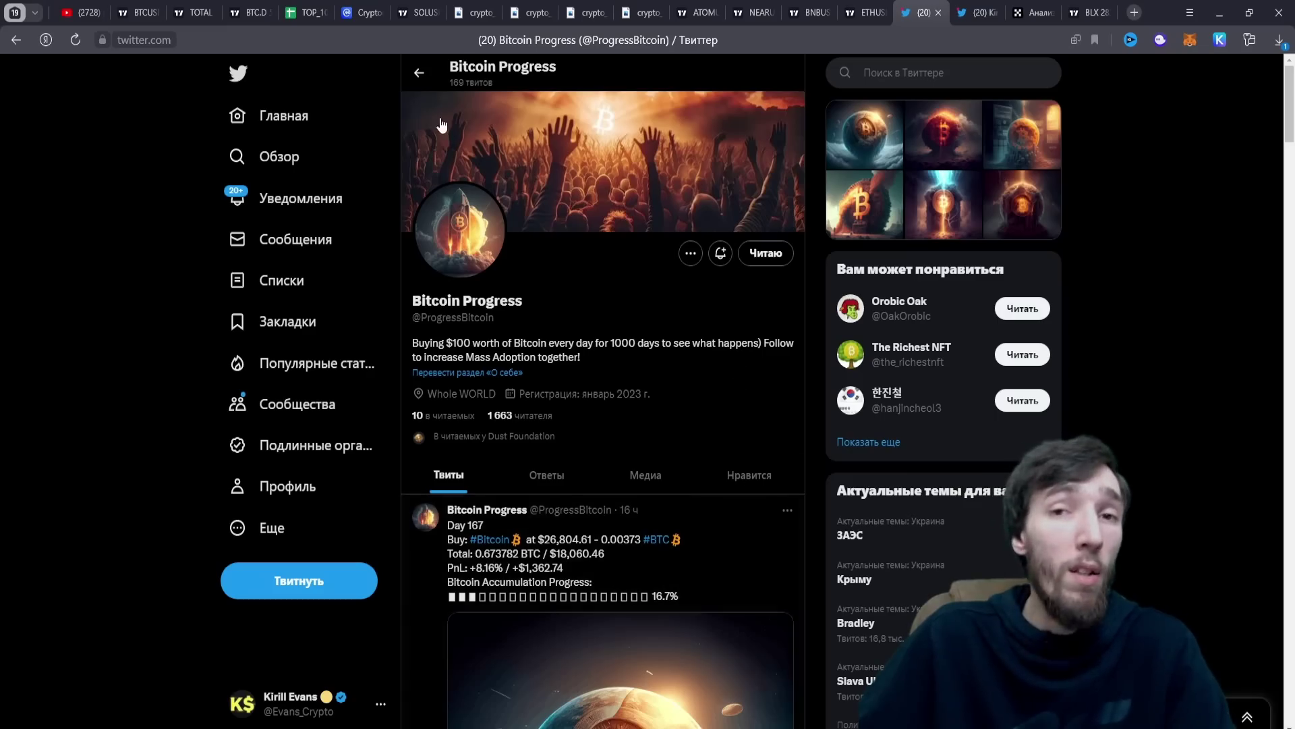
pyautogui.click(984, 11)
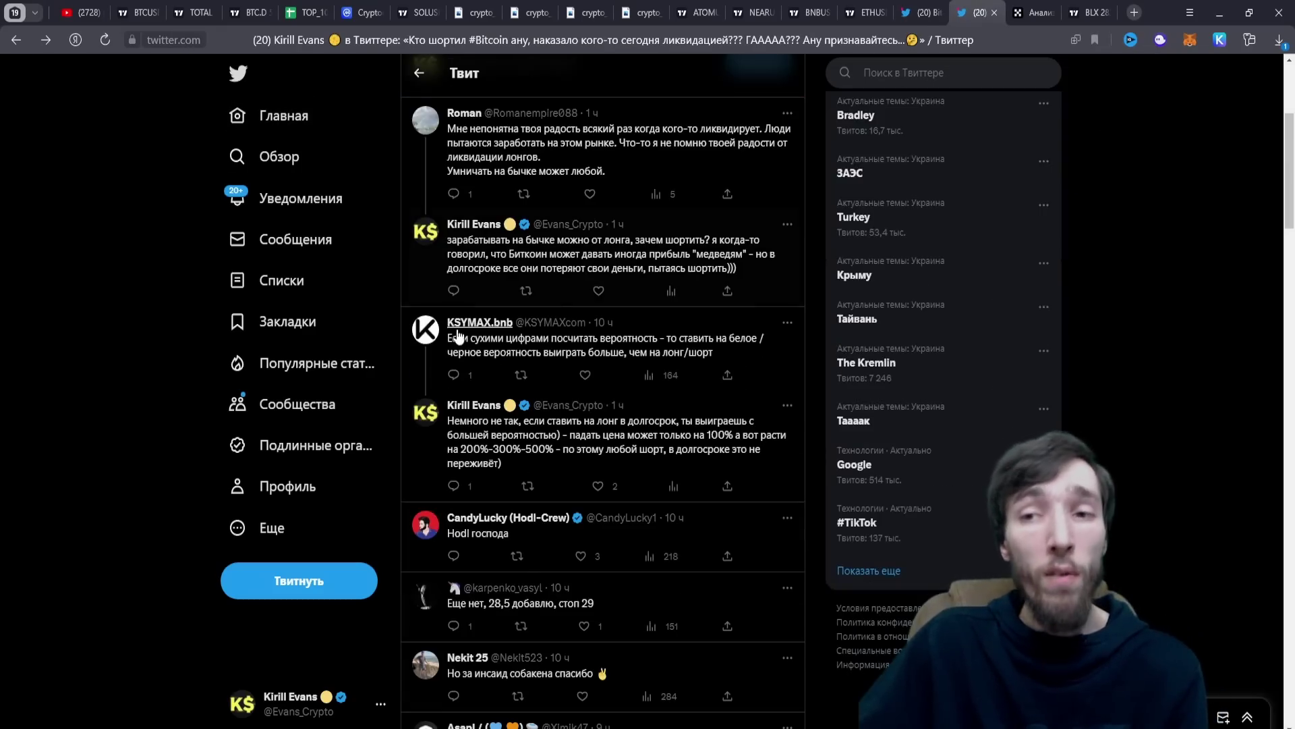
pyautogui.click(314, 477)
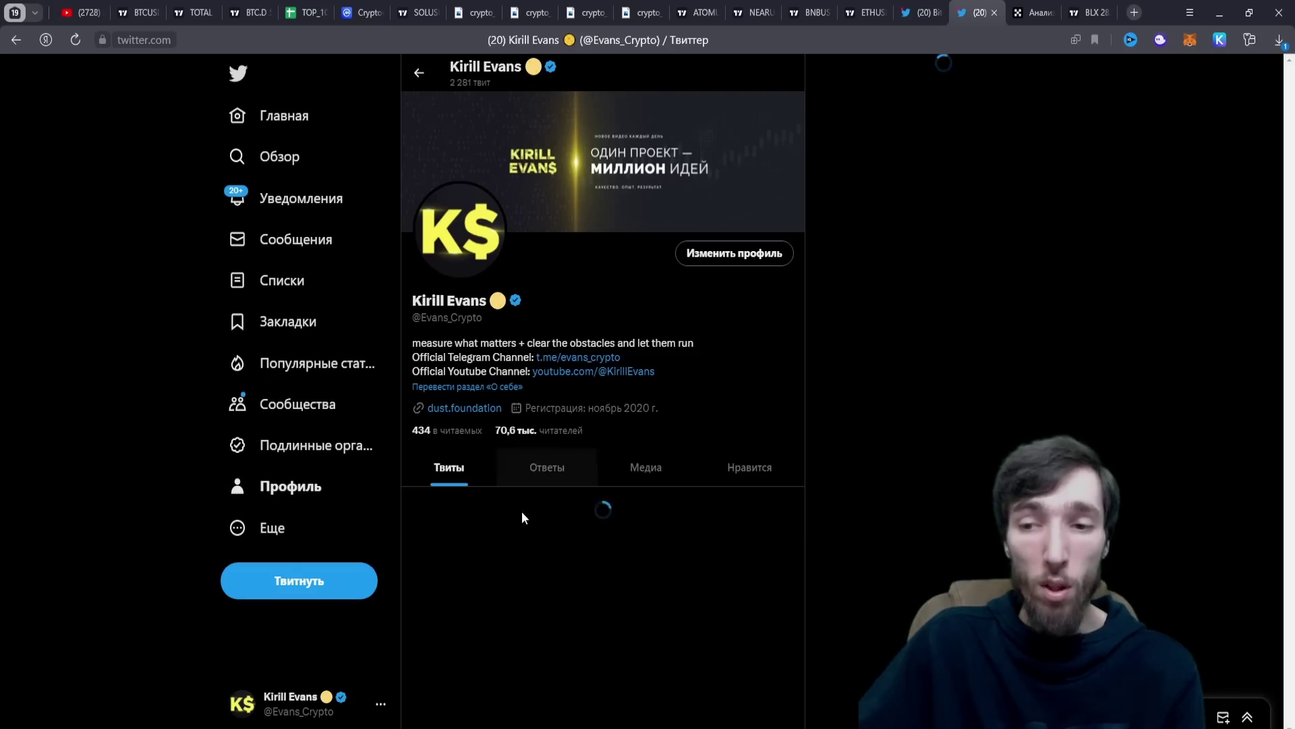
pyautogui.scroll(-3, 523, 517)
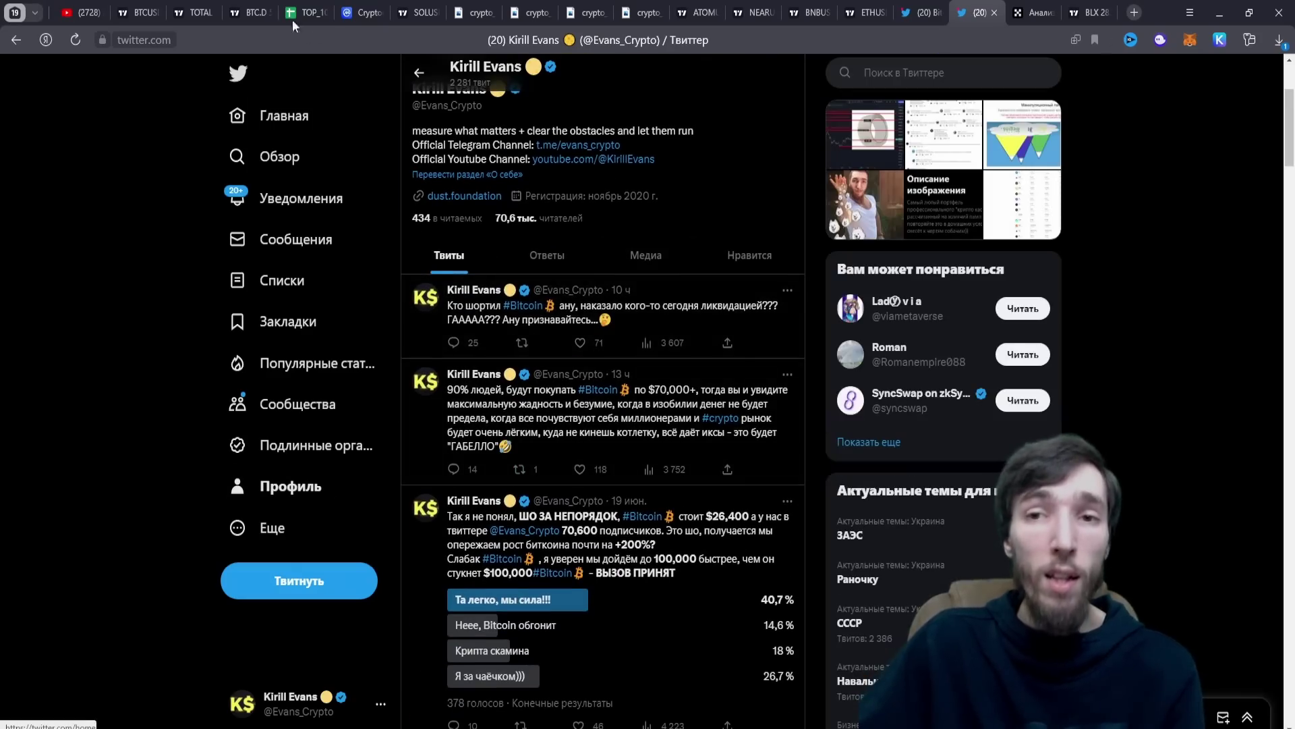
# Step: Switch to the TOP_10 spreadsheet, point out the option to copy the file, and look back through the NEAR sheet's 2022 rows
pyautogui.click(303, 12)
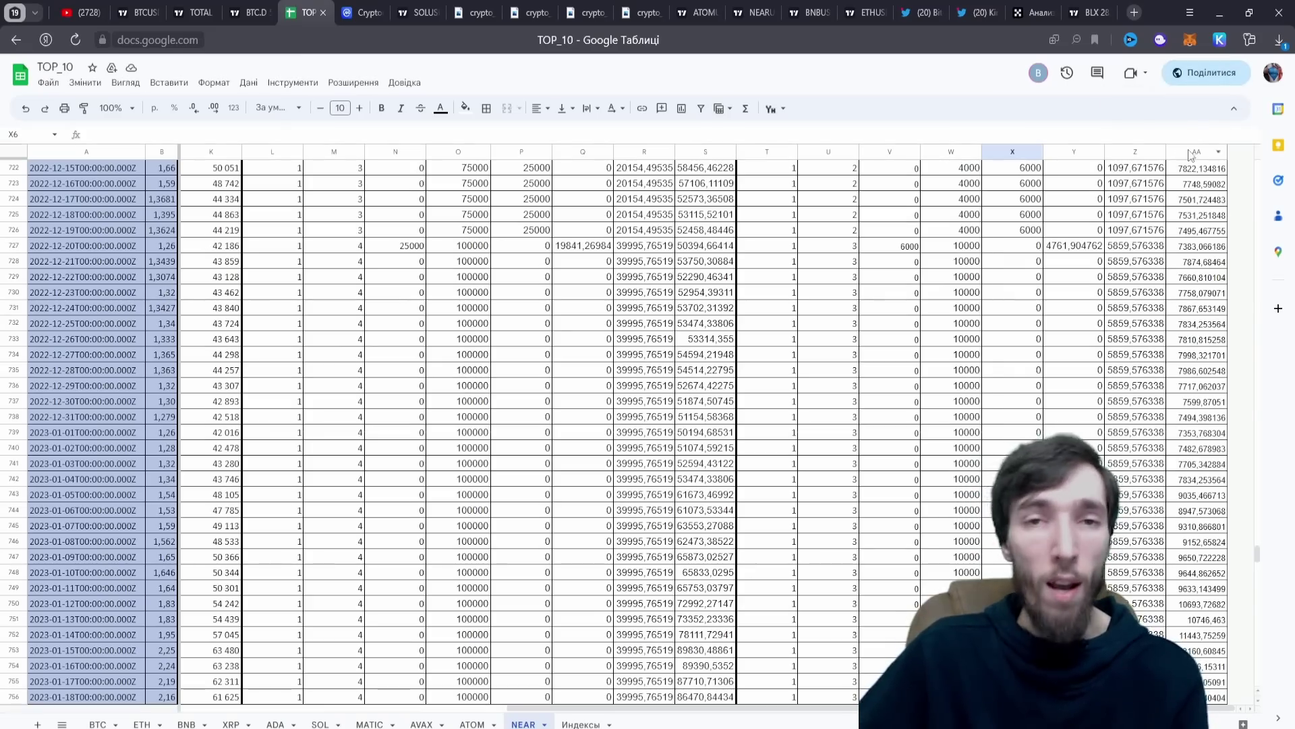
pyautogui.click(48, 82)
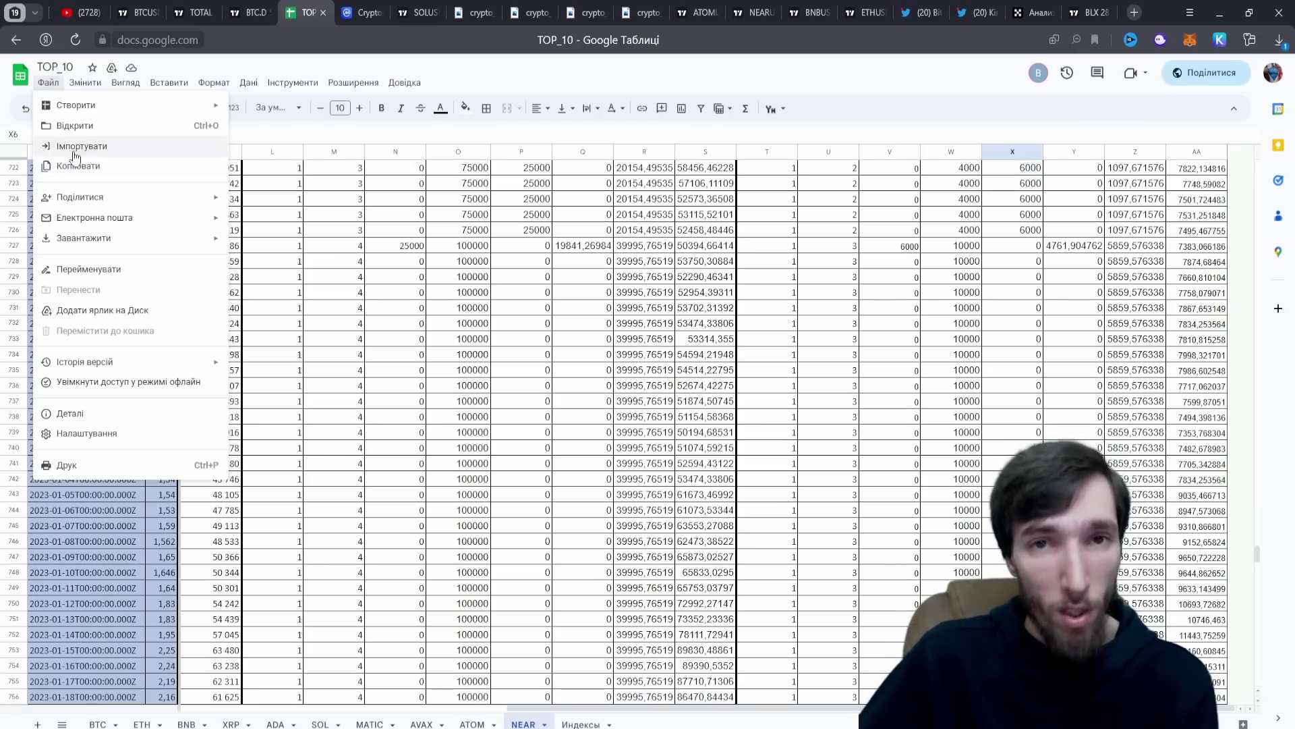
pyautogui.click(894, 79)
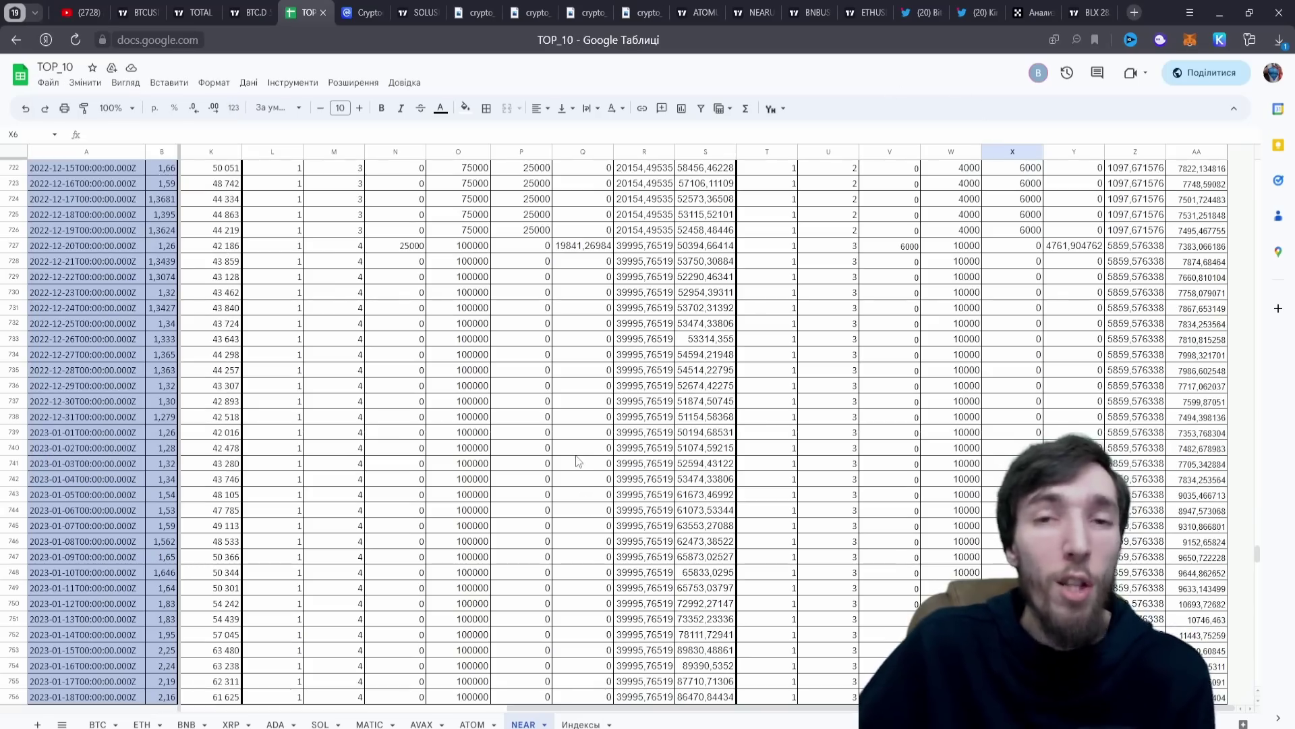
pyautogui.scroll(20, 578, 461)
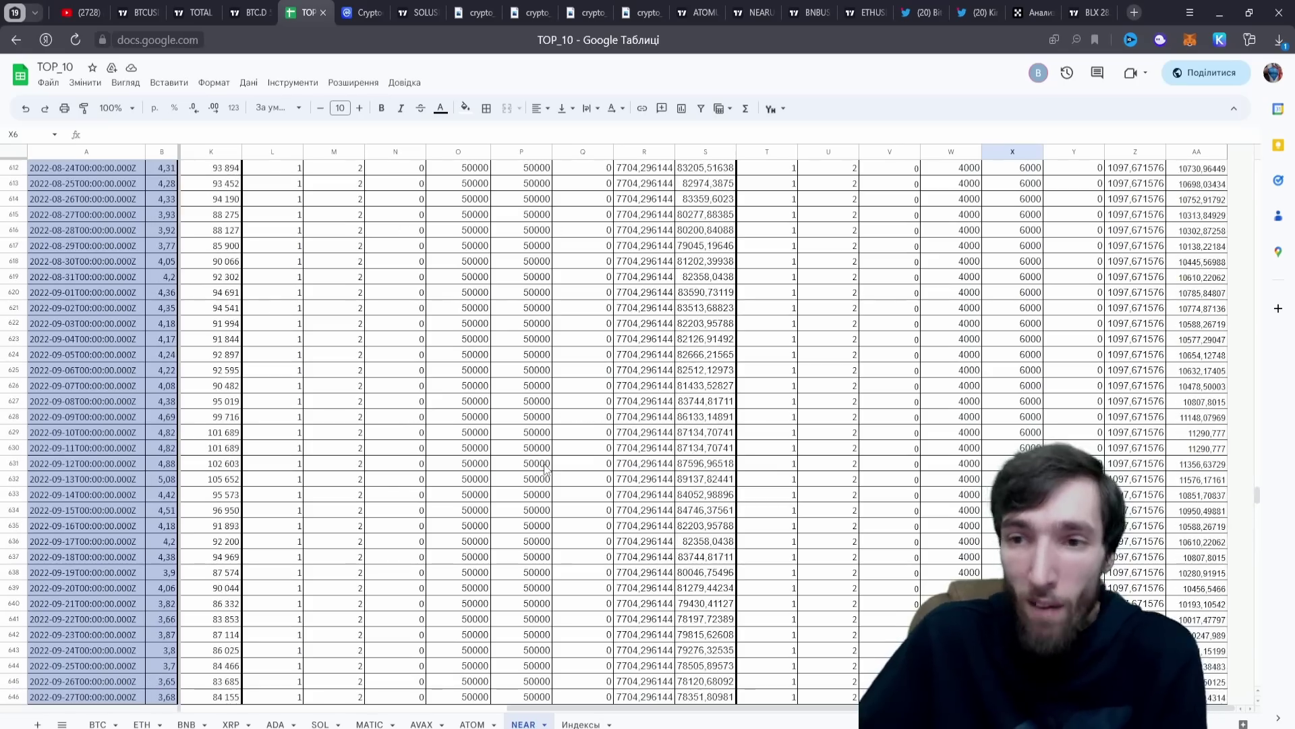
pyautogui.scroll(5, 335, 298)
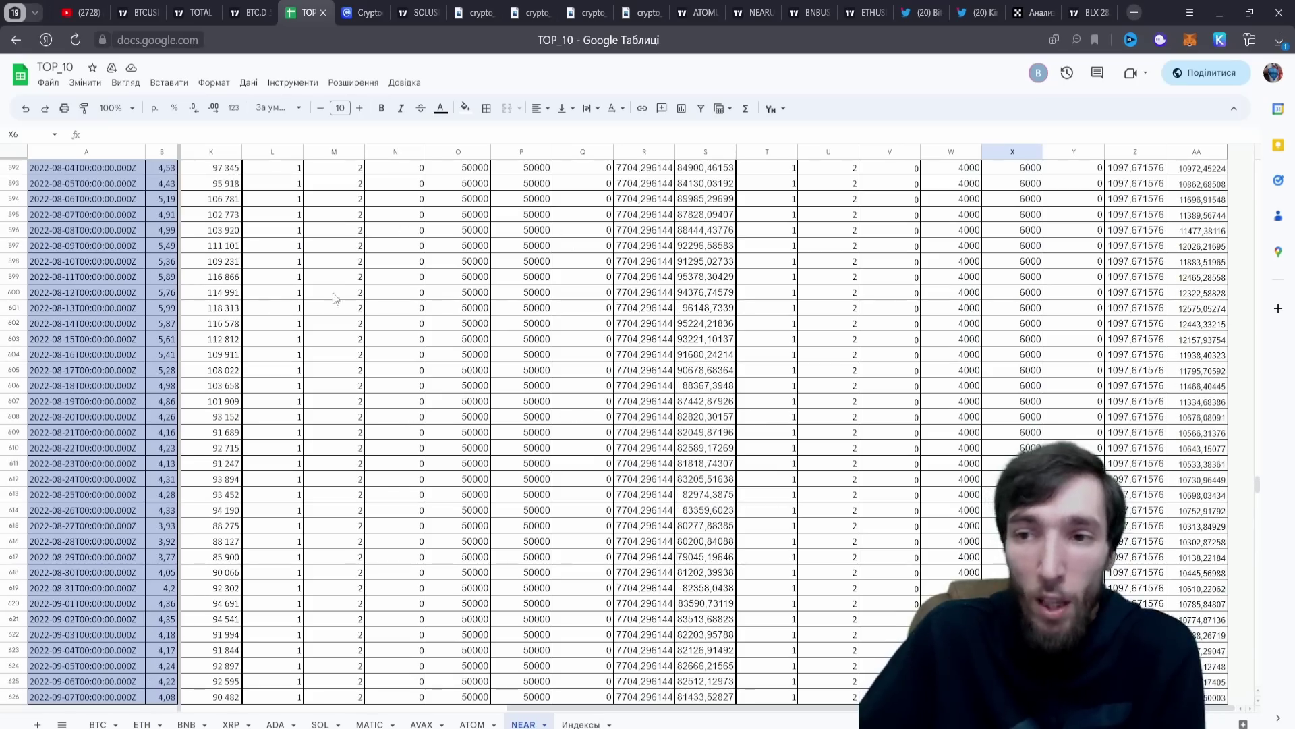
pyautogui.click(48, 82)
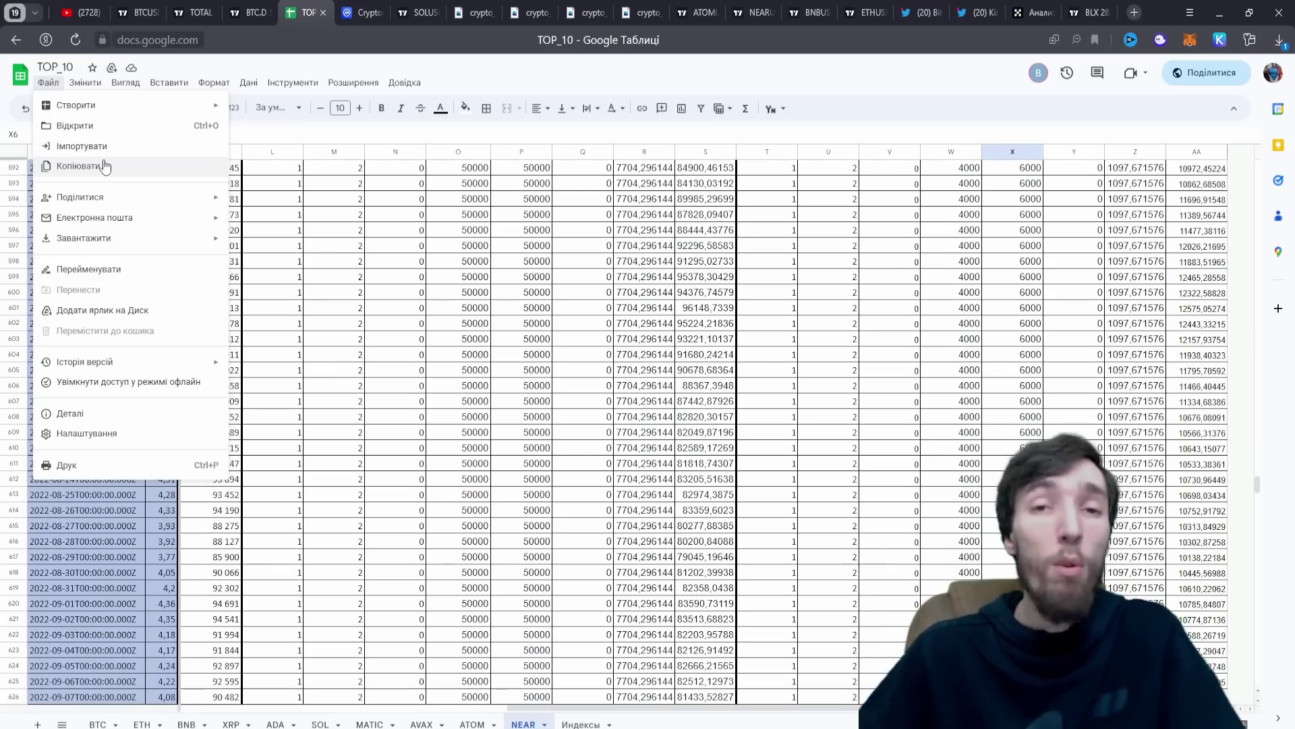
pyautogui.click(479, 81)
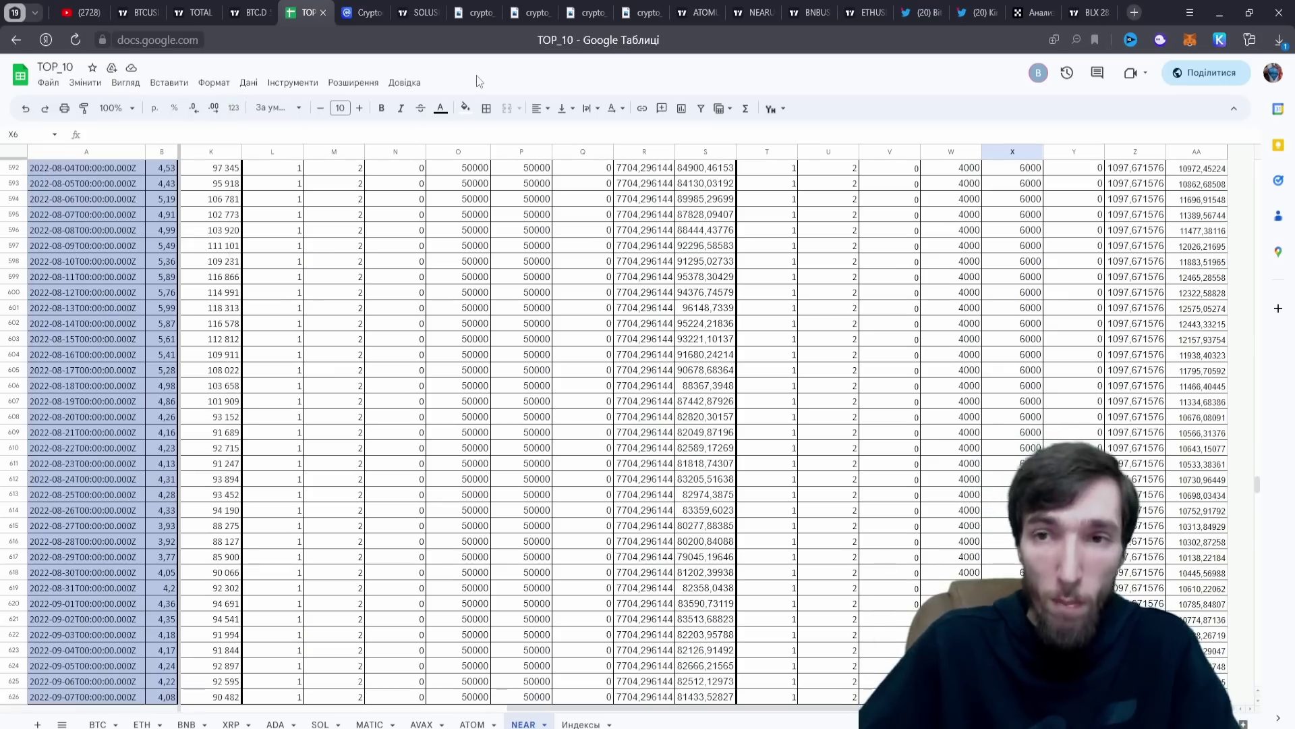
pyautogui.click(980, 12)
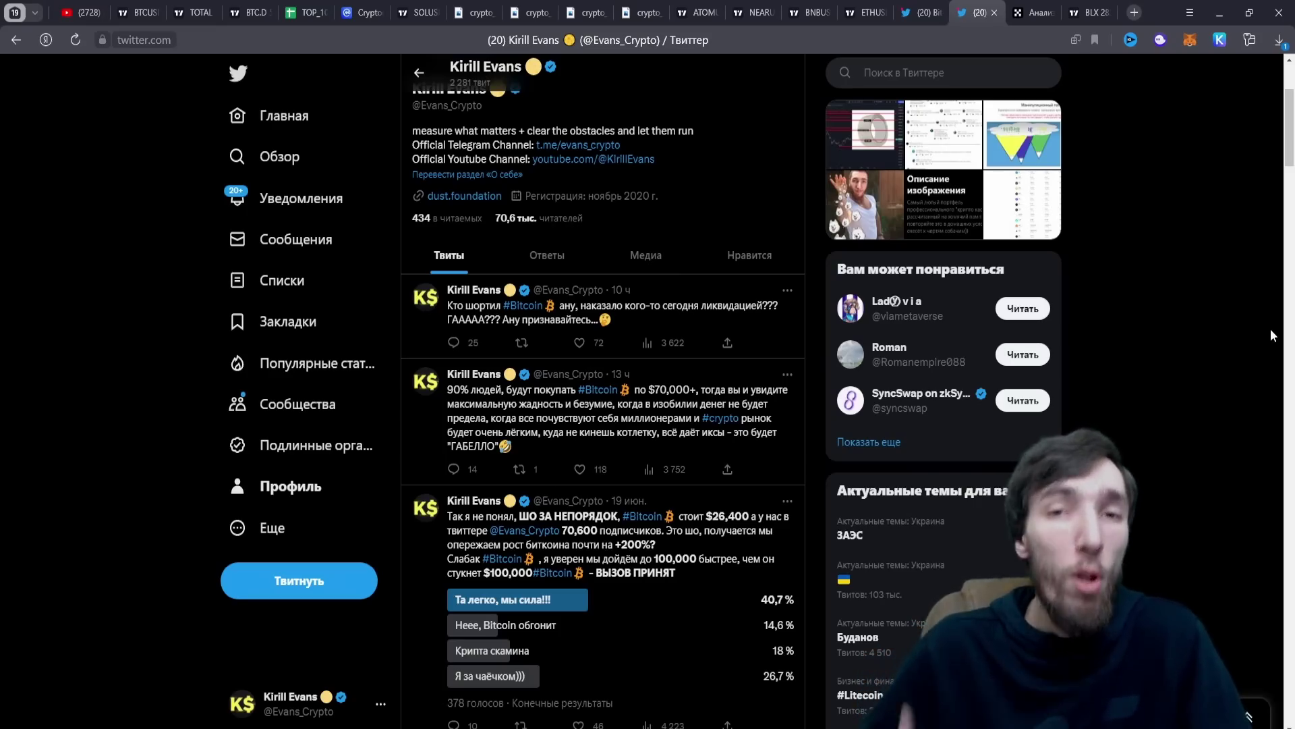
pyautogui.click(307, 12)
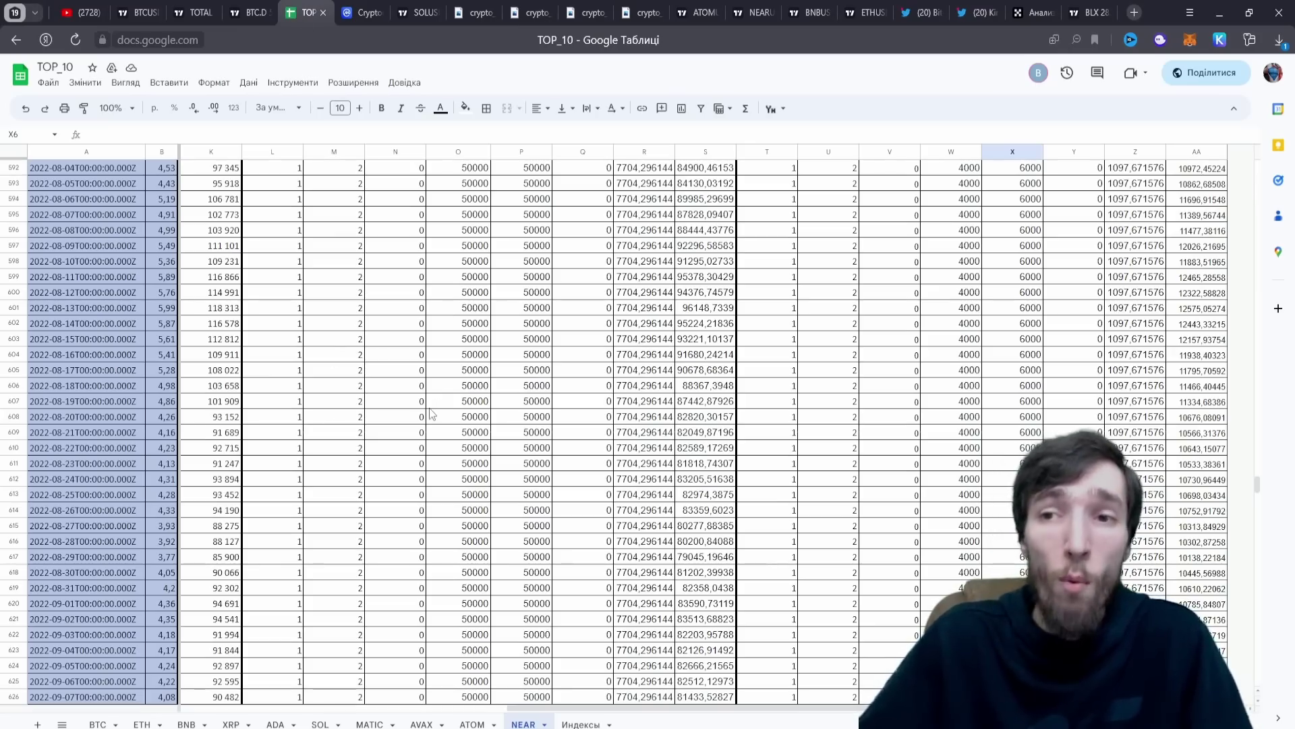
# Step: On the ATOMUSDT chart, measure the price range of the mid-2021 drop from about 32.28 down to about 8.21
pyautogui.click(698, 12)
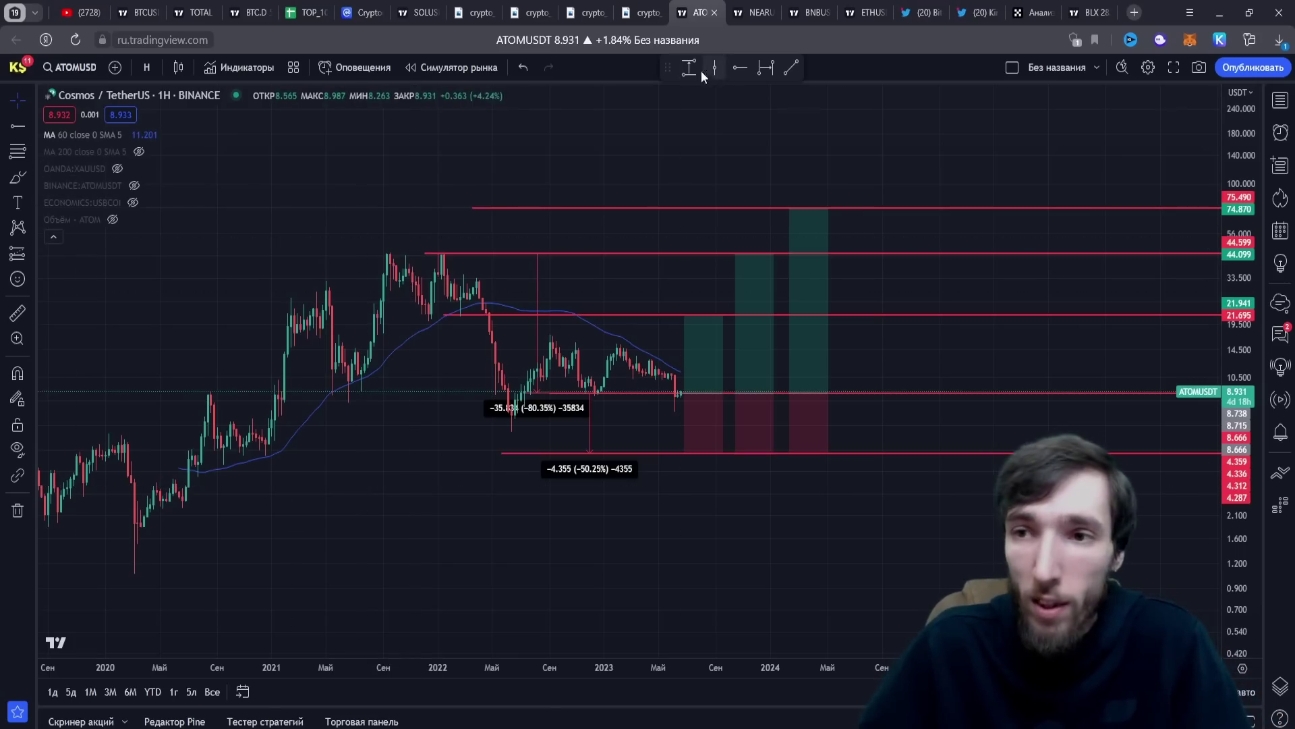
pyautogui.click(689, 67)
pyautogui.click(335, 281)
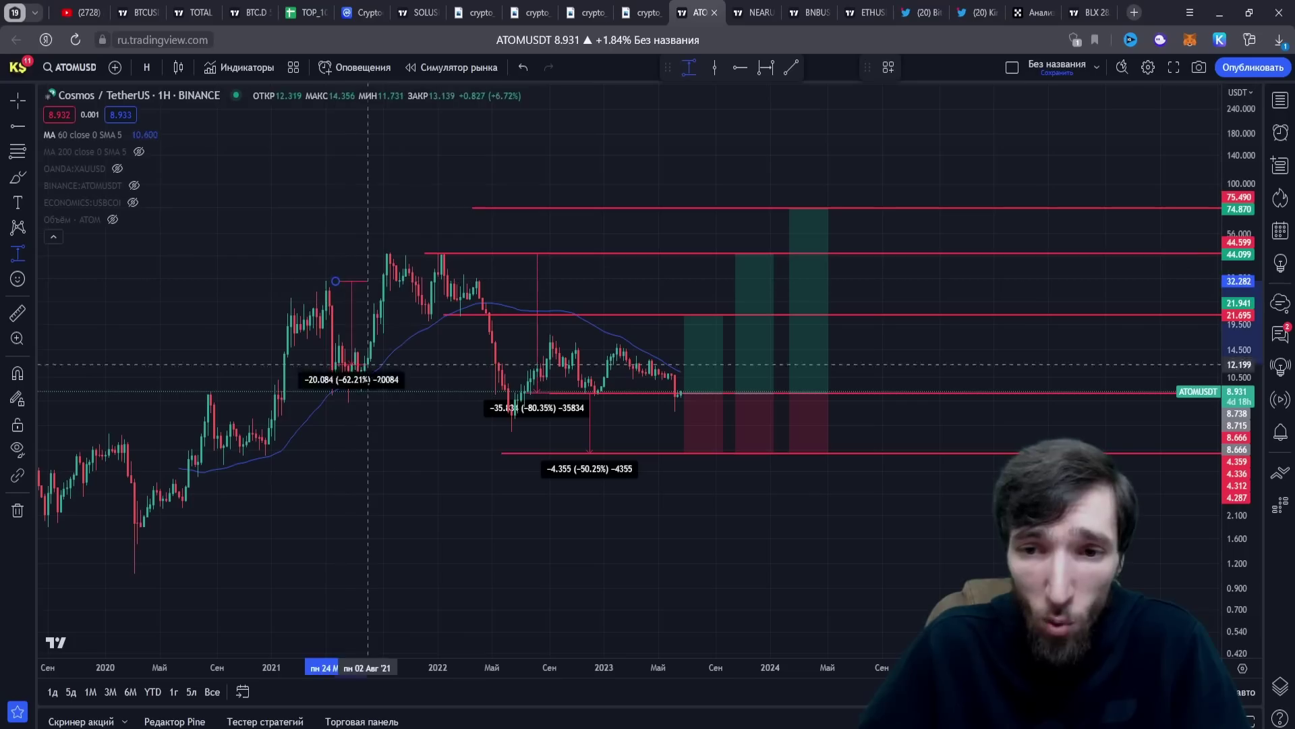
pyautogui.click(370, 398)
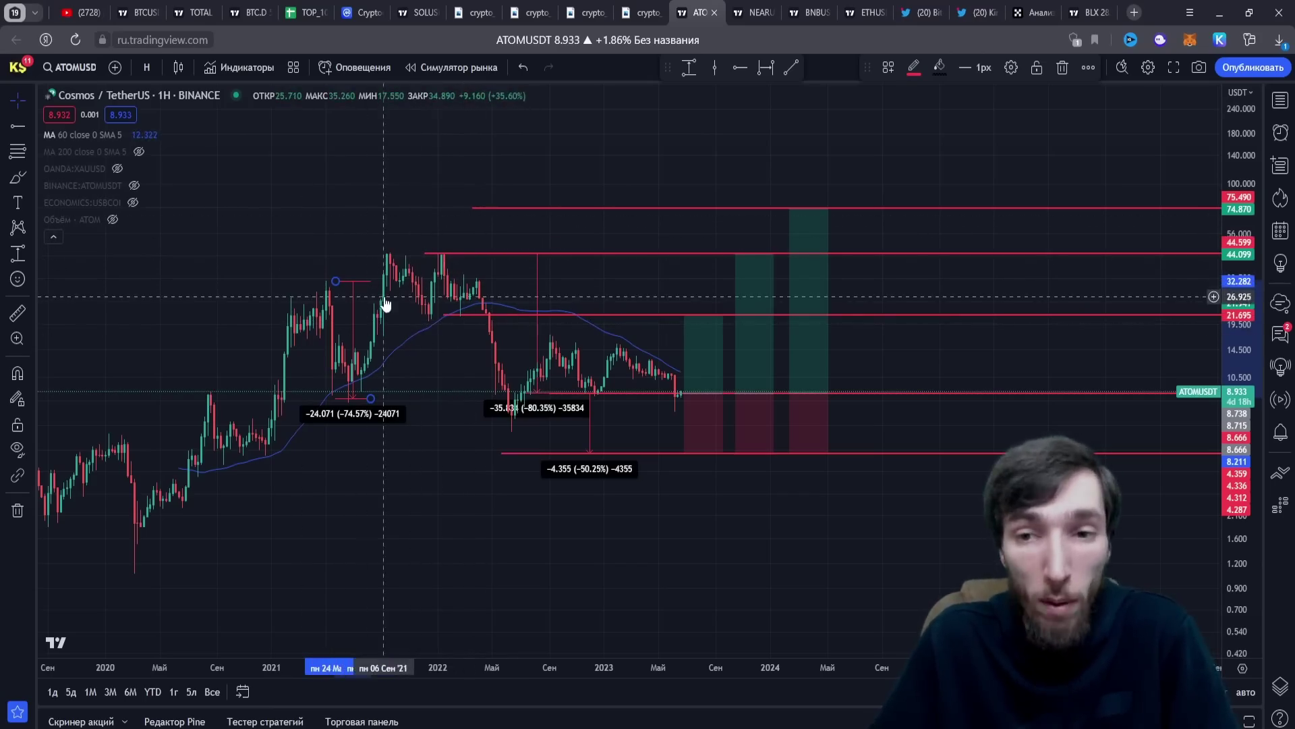
pyautogui.scroll(-2, 386, 304)
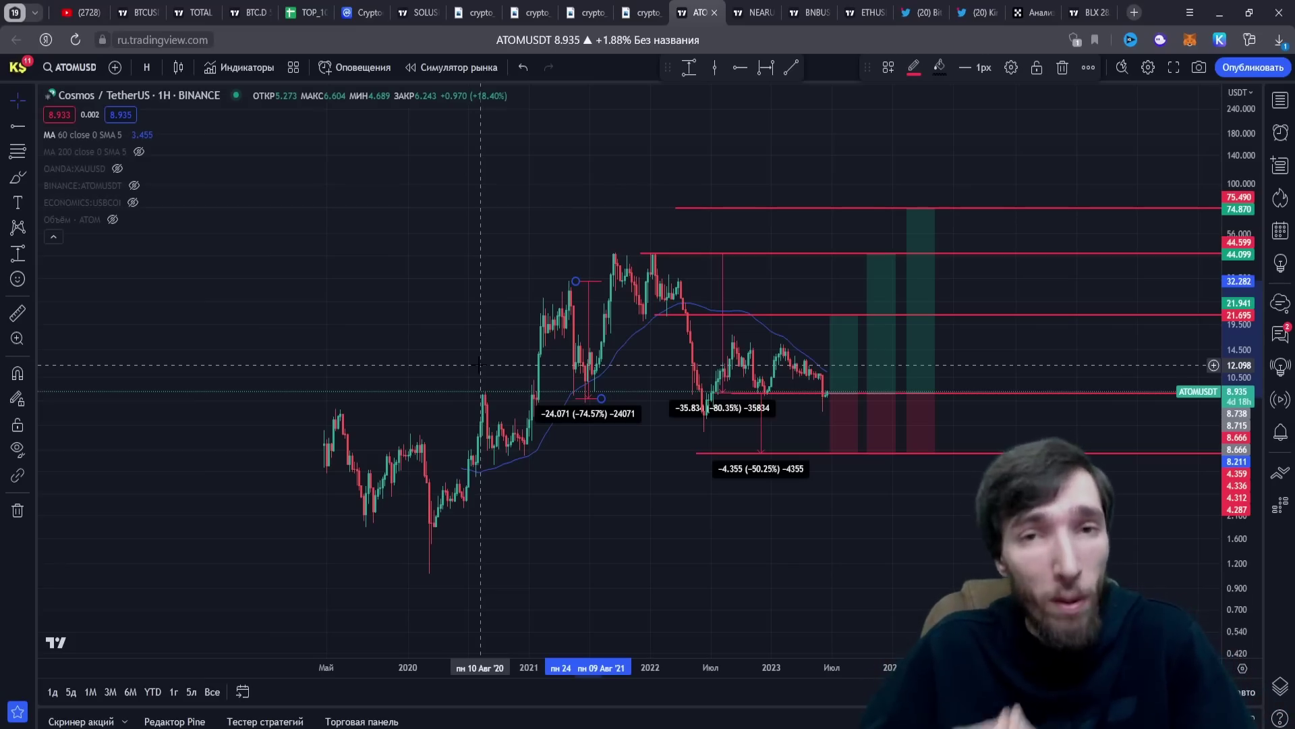
pyautogui.scroll(3, 480, 365)
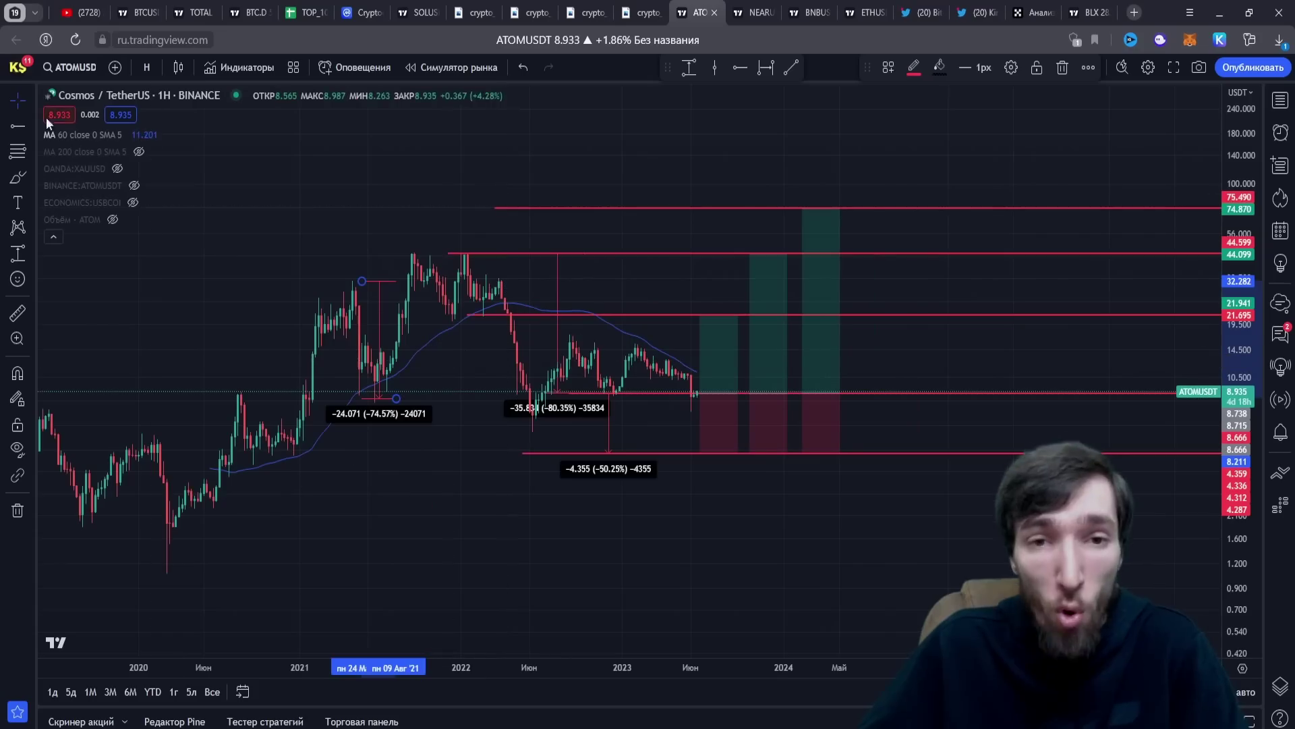
# Step: Brush a handwritten arrow and the note "10 ATOM" beside the 2022 price peak, just below the 44.1 level
pyautogui.click(18, 177)
pyautogui.moveTo(533, 280)
pyautogui.mouseDown()
pyautogui.moveTo(537, 292)
pyautogui.moveTo(588, 269)
pyautogui.moveTo(632, 282)
pyautogui.moveTo(686, 256)
pyautogui.mouseUp()
pyautogui.moveTo(677, 256); pyautogui.dragTo(670, 282)
pyautogui.moveTo(692, 255); pyautogui.dragTo(719, 276)
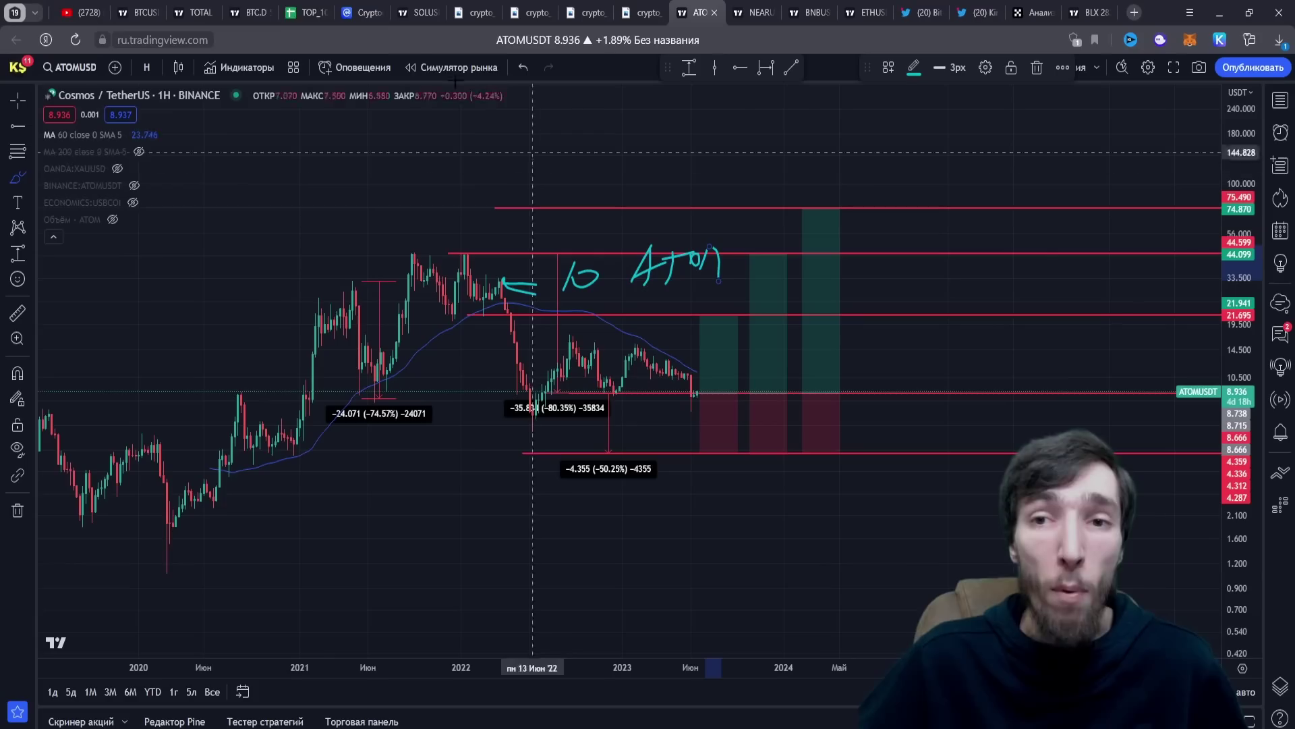
# Step: Return to the TOP_10 spreadsheet and show the option for copying the file
pyautogui.click(307, 12)
pyautogui.click(45, 82)
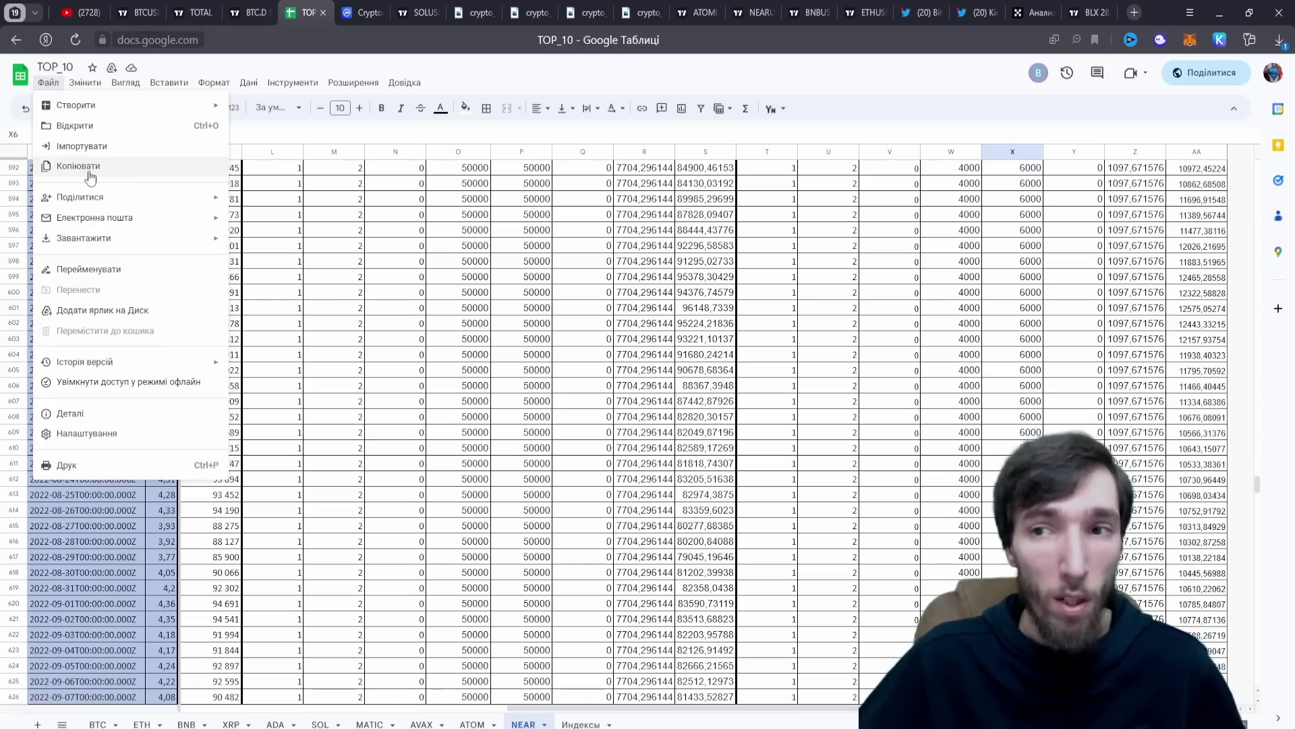
pyautogui.click(755, 67)
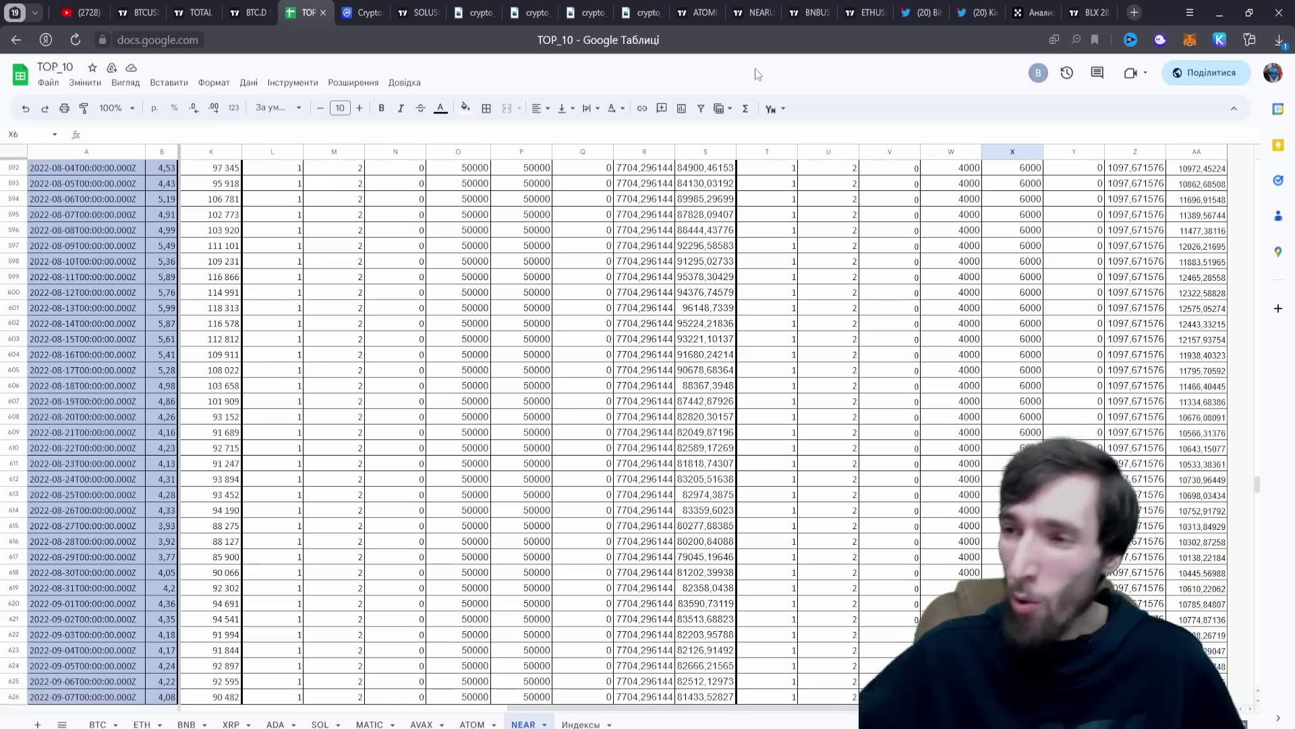